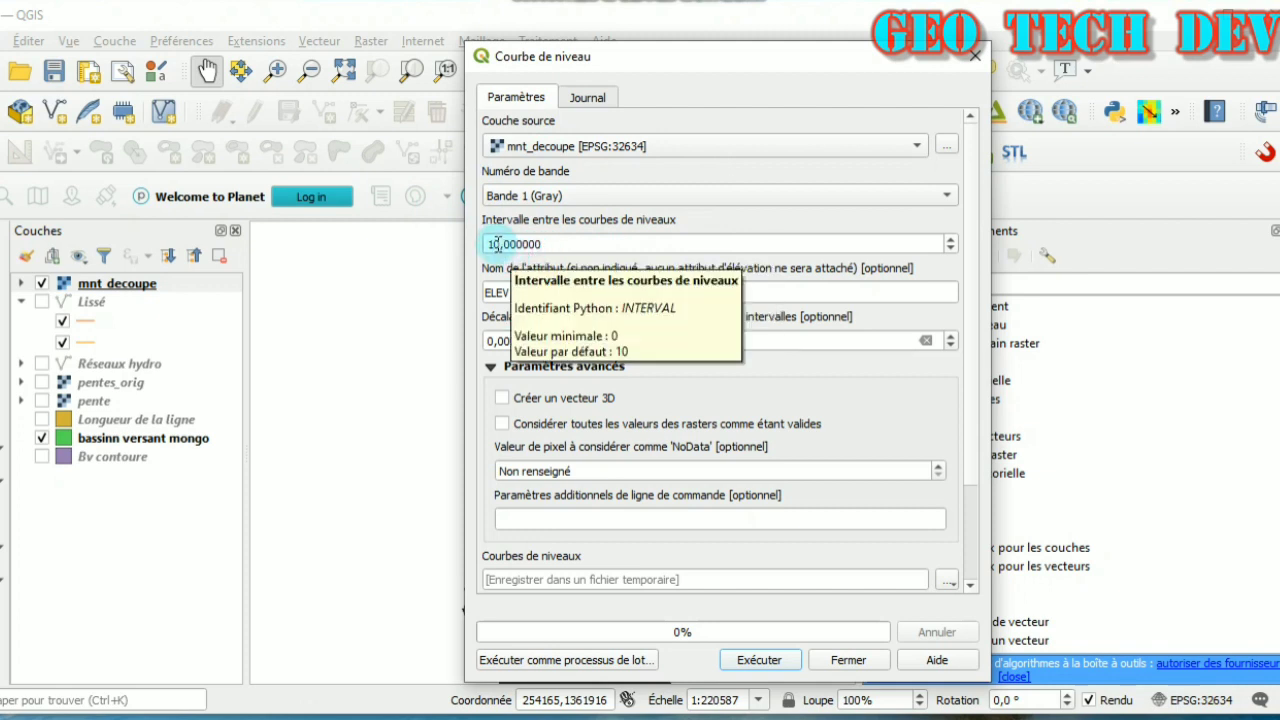
- Review the contour interval and the elevation attribute name in the contour parameters
click(497, 244)
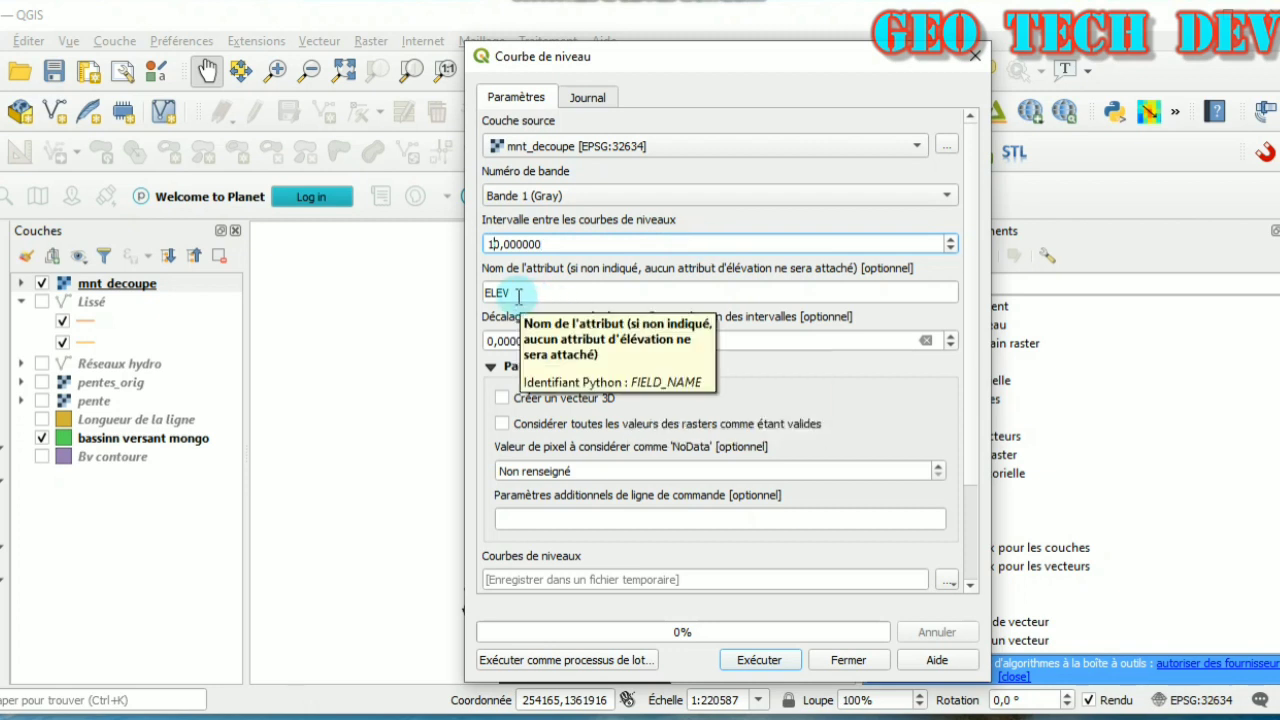
drag(520, 296, 461, 299)
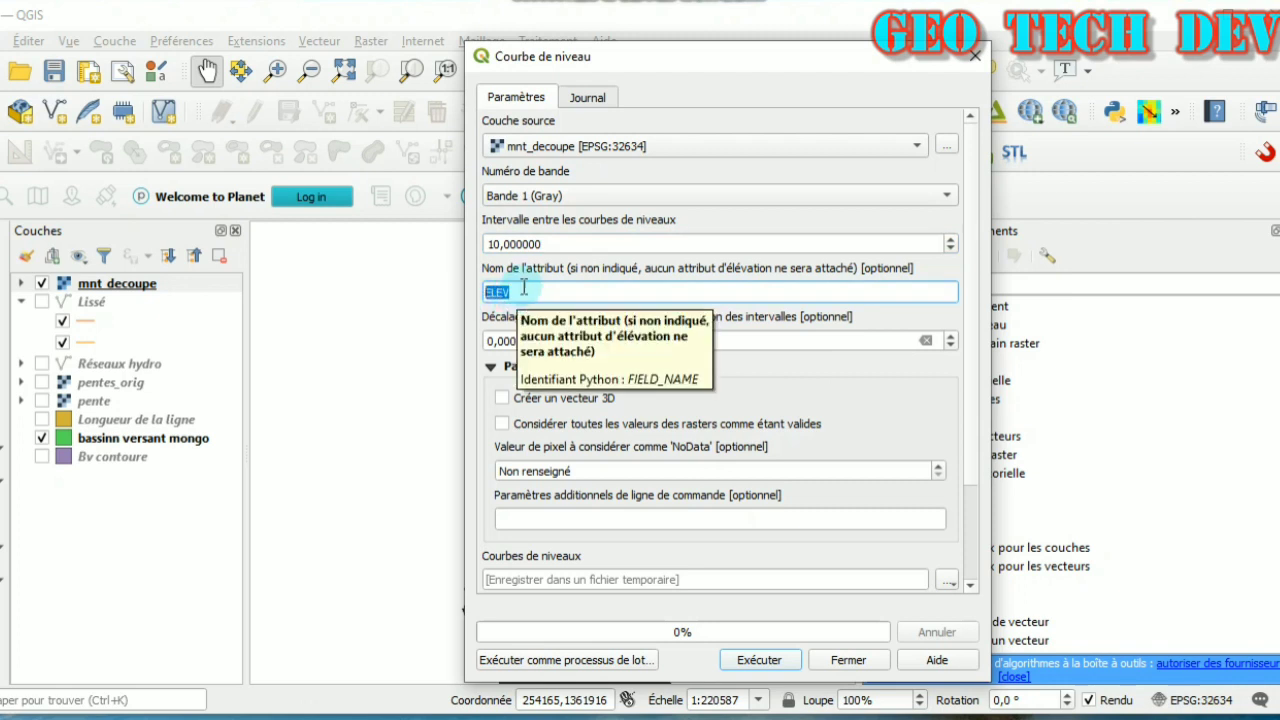
click(574, 295)
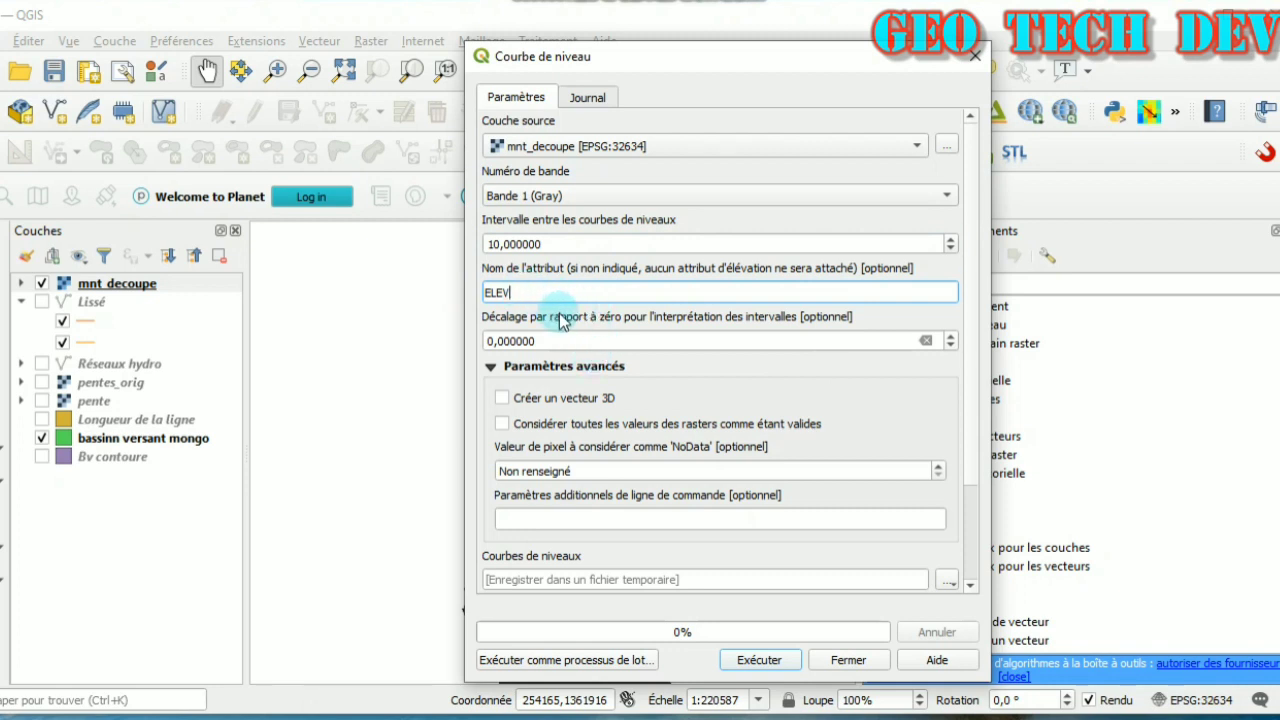
scroll(663, 423, down, 2)
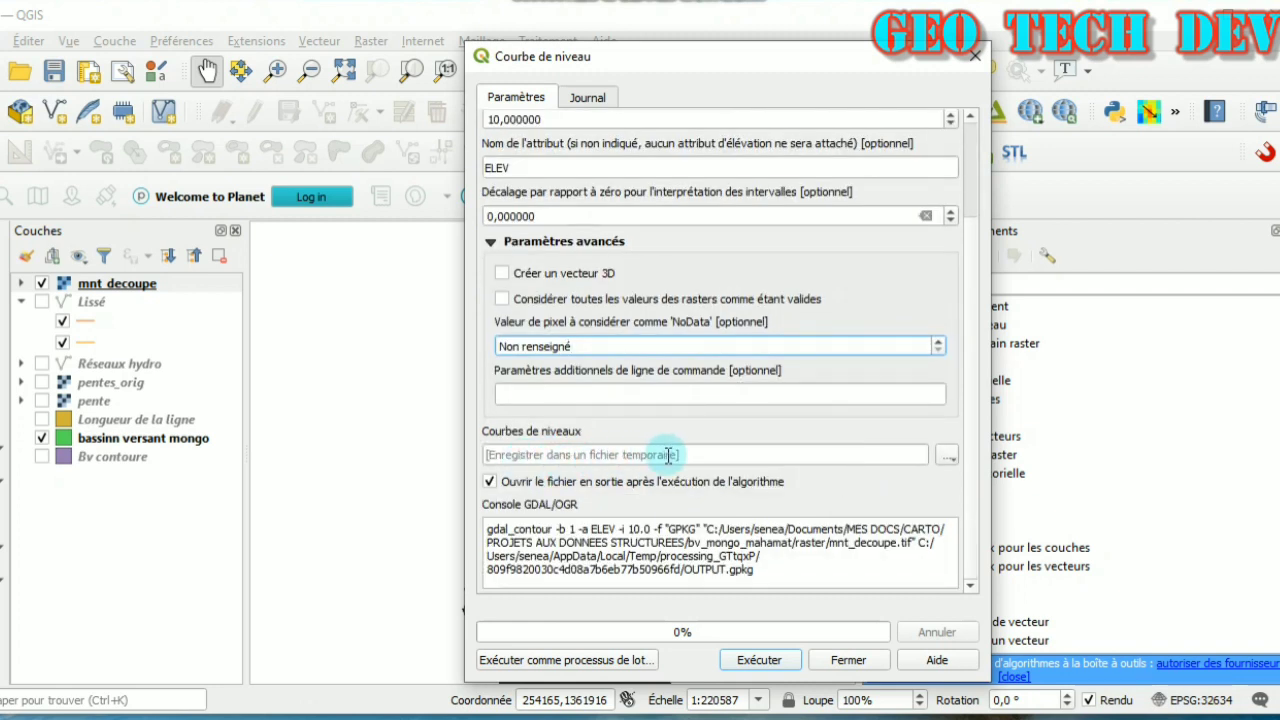
- Set the contour output to a shapefile named "courbes de niveau" in the raster folder and run the extraction
click(945, 455)
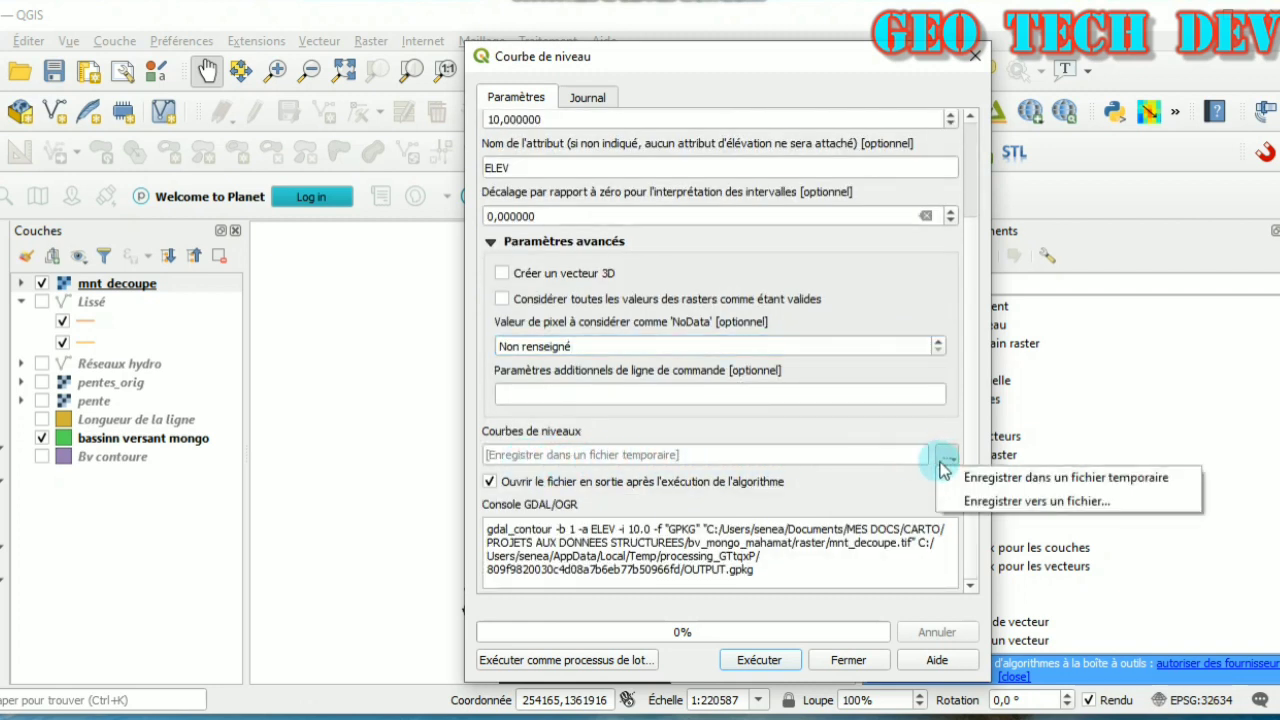
click(975, 500)
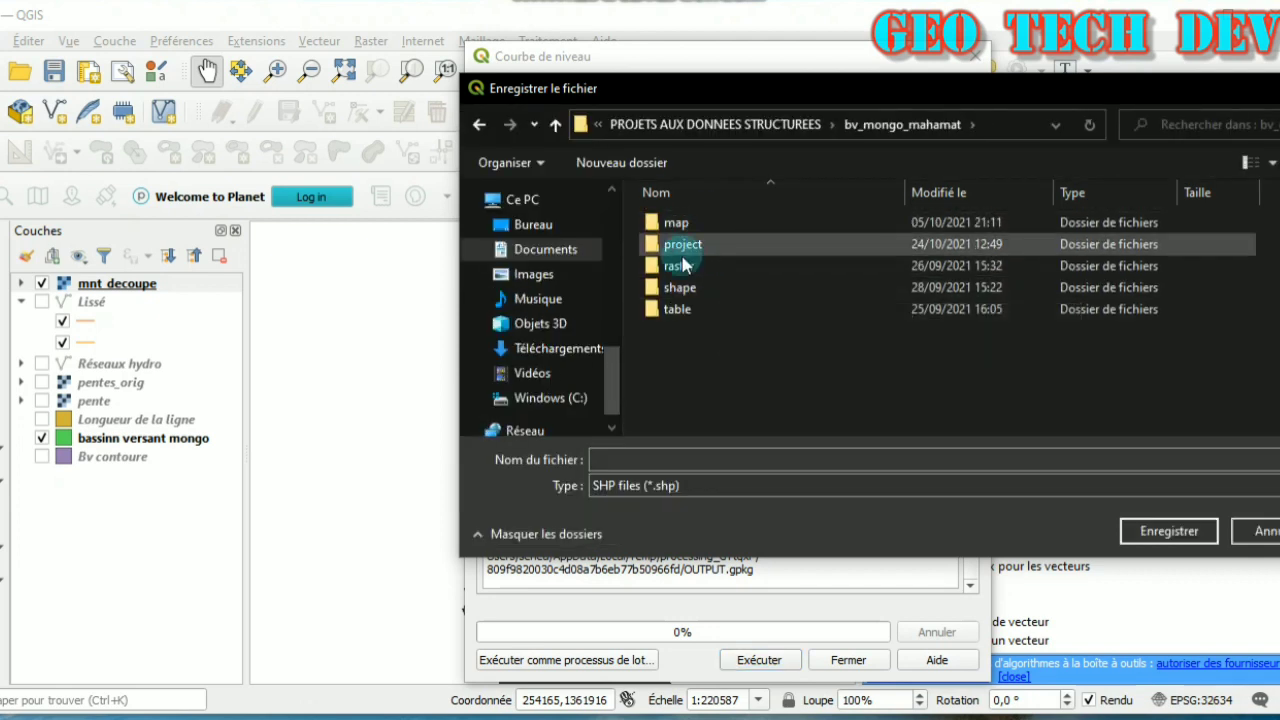
double_click(680, 266)
click(712, 459)
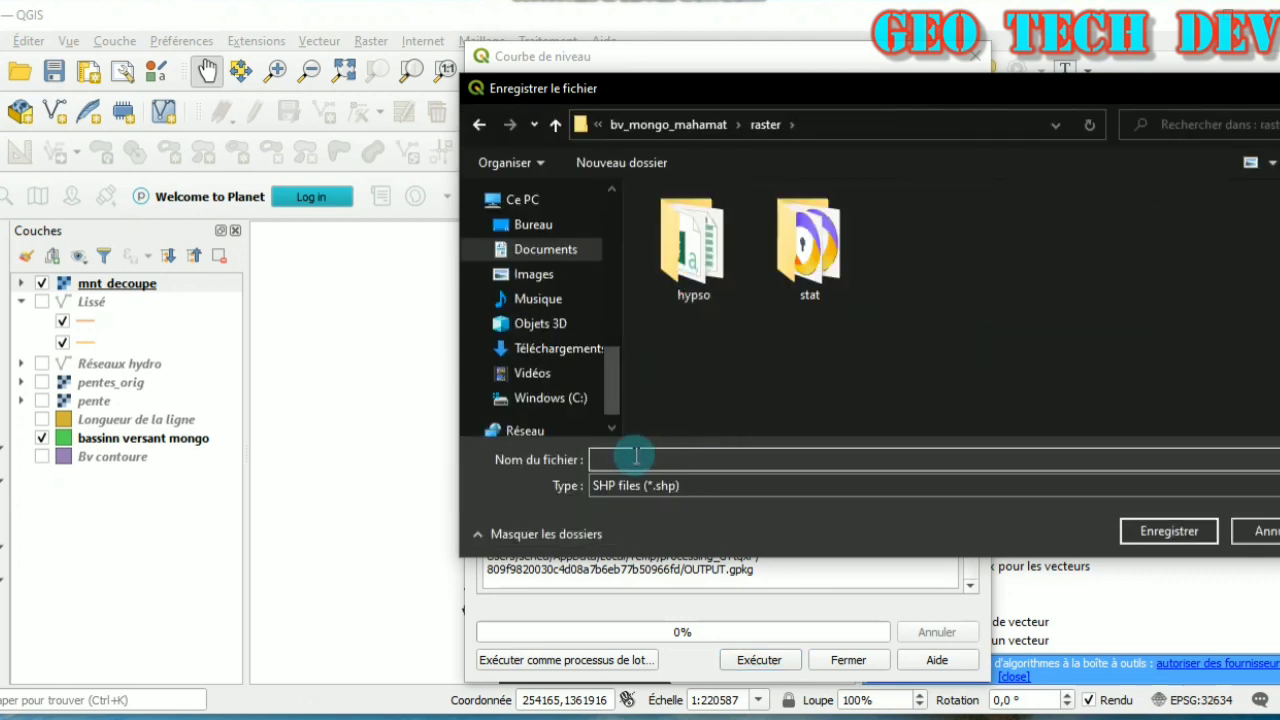
text(courbes de niveau)
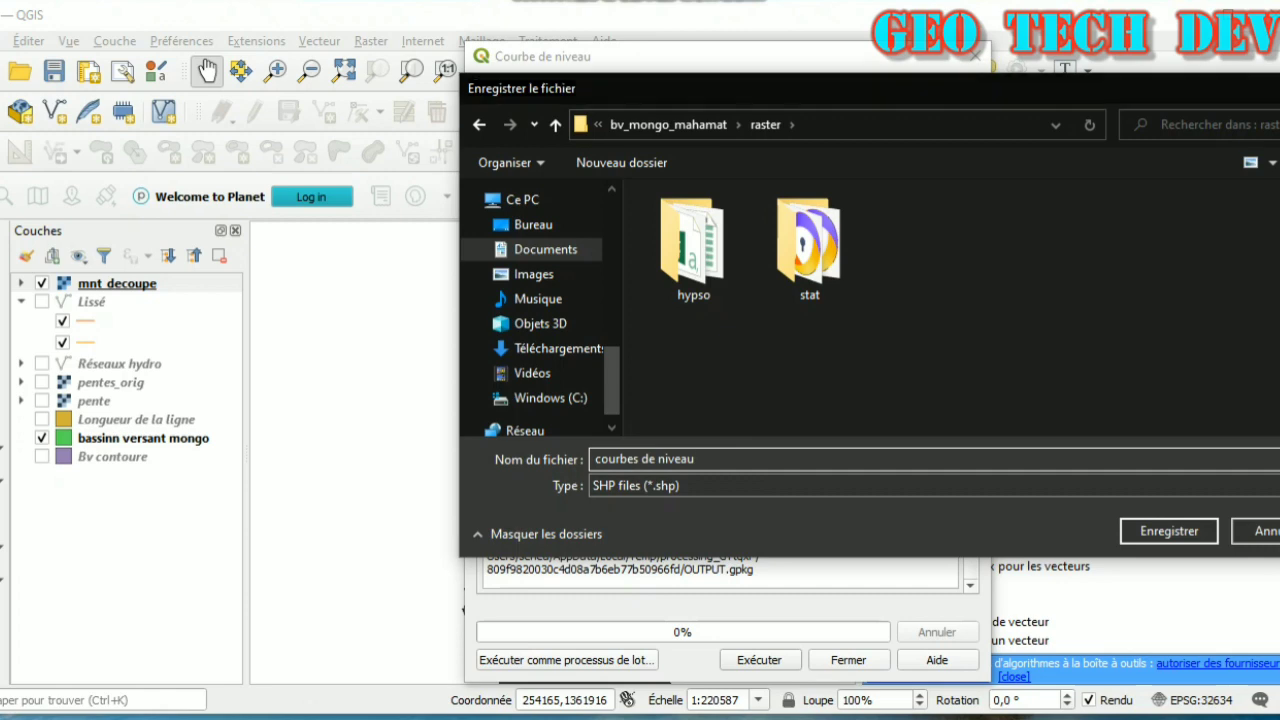
key(Return)
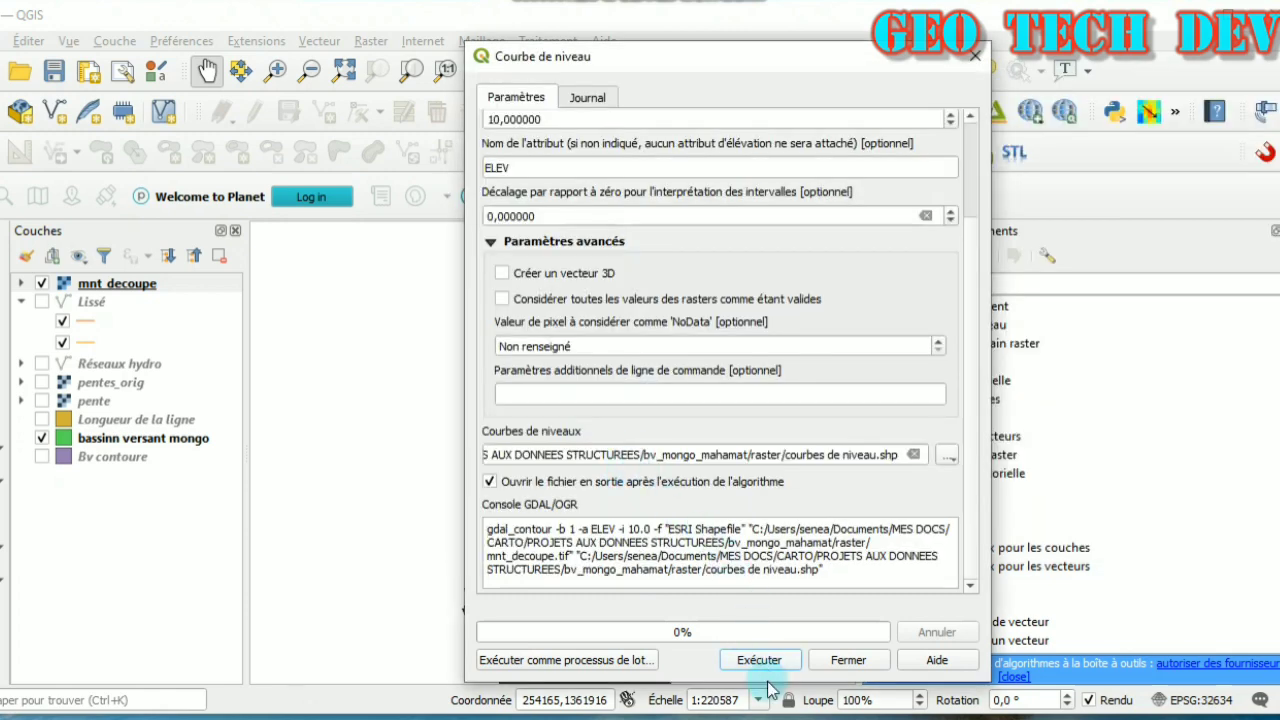
click(769, 664)
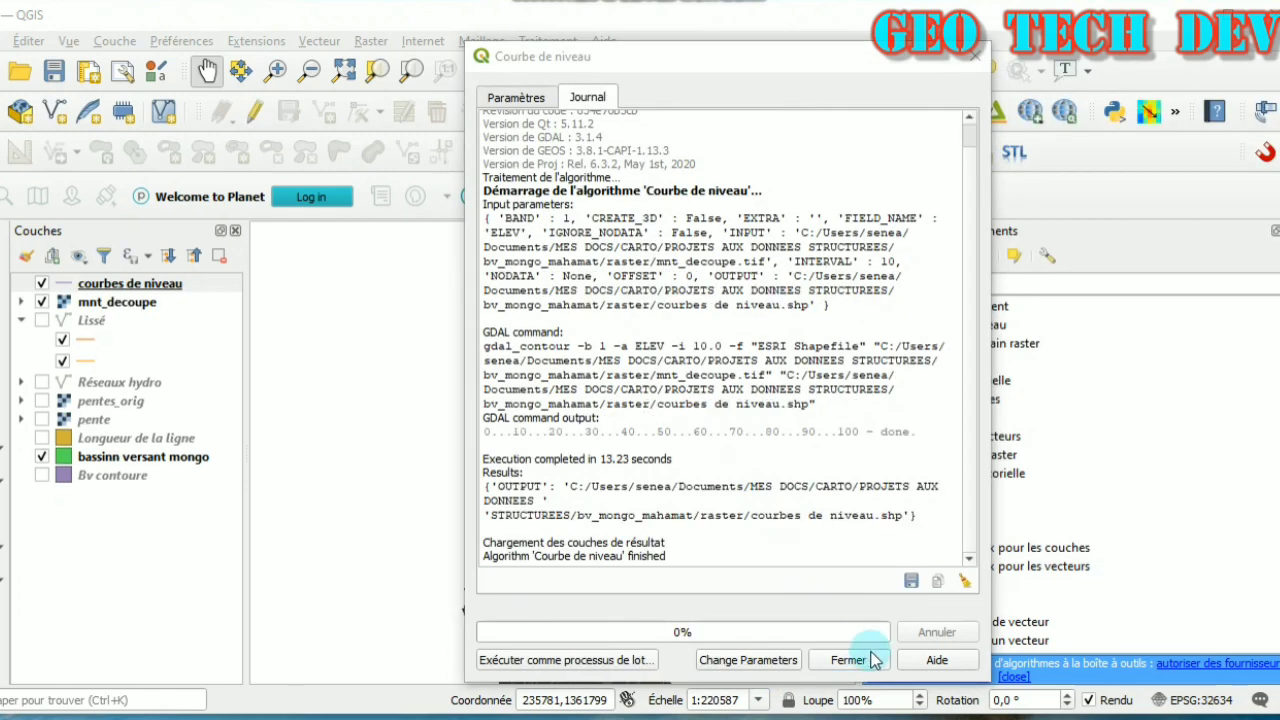
click(865, 664)
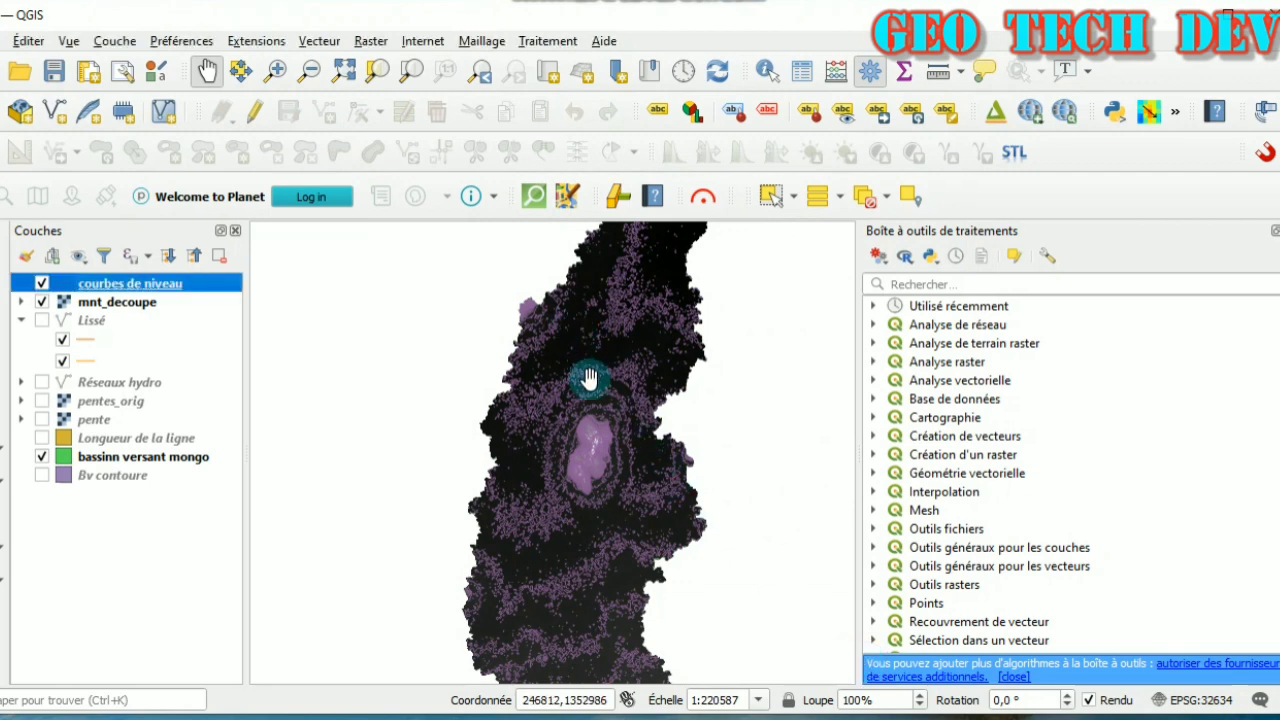
- Hide the mnt_decoupe raster and make the courbes de niveau layer active
scroll(615, 389, up, 1)
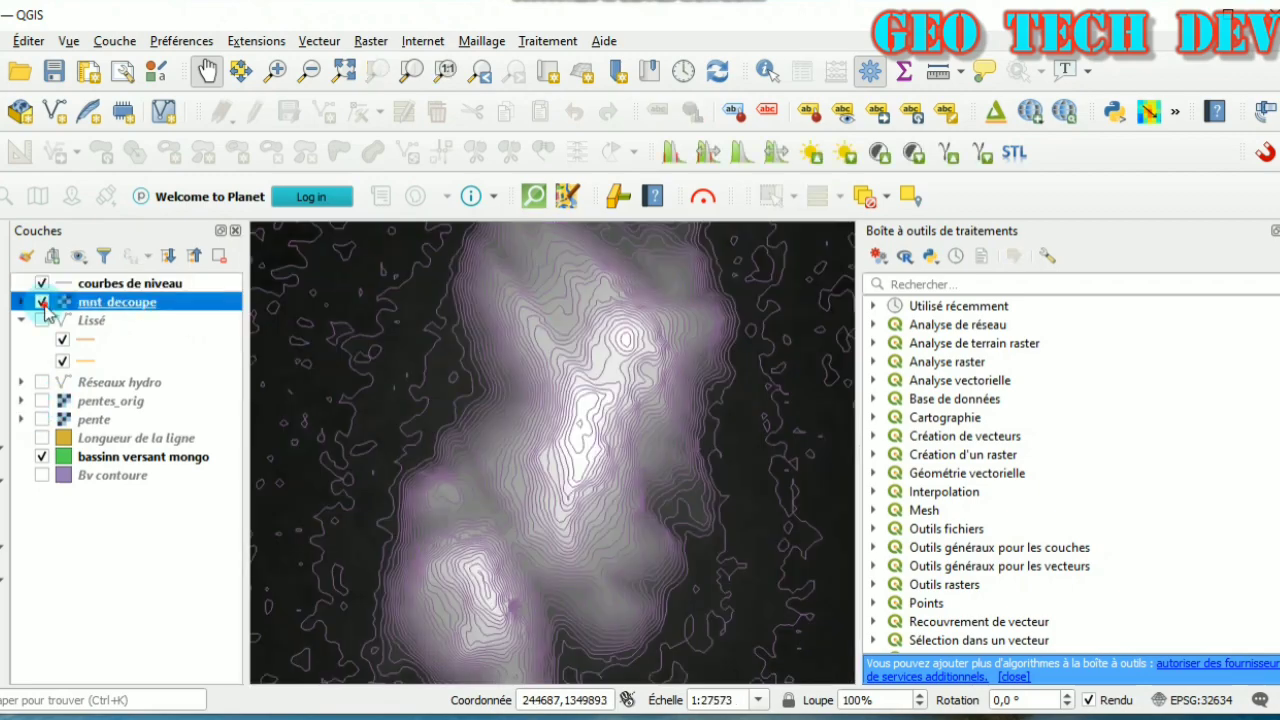
click(41, 301)
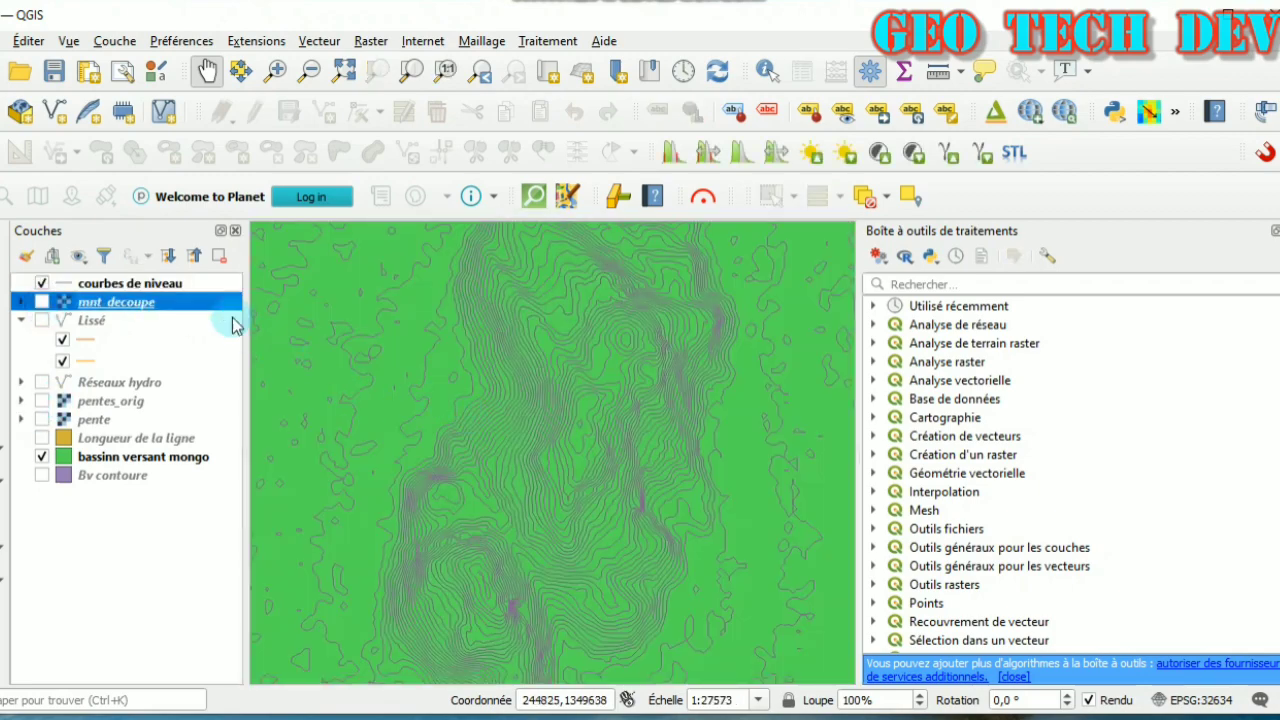
click(200, 288)
- Examine the shape of the generated contour lines up close in several parts of the basin
scroll(520, 375, up, 1)
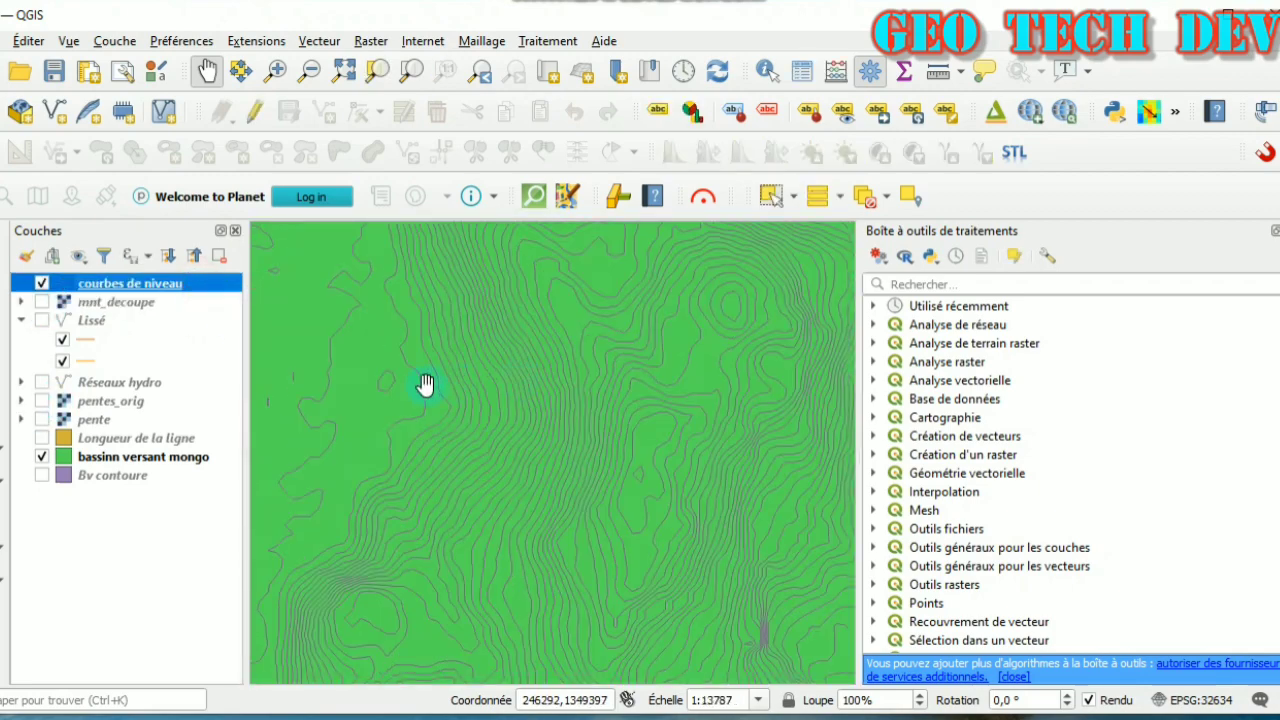
scroll(400, 389, up, 2)
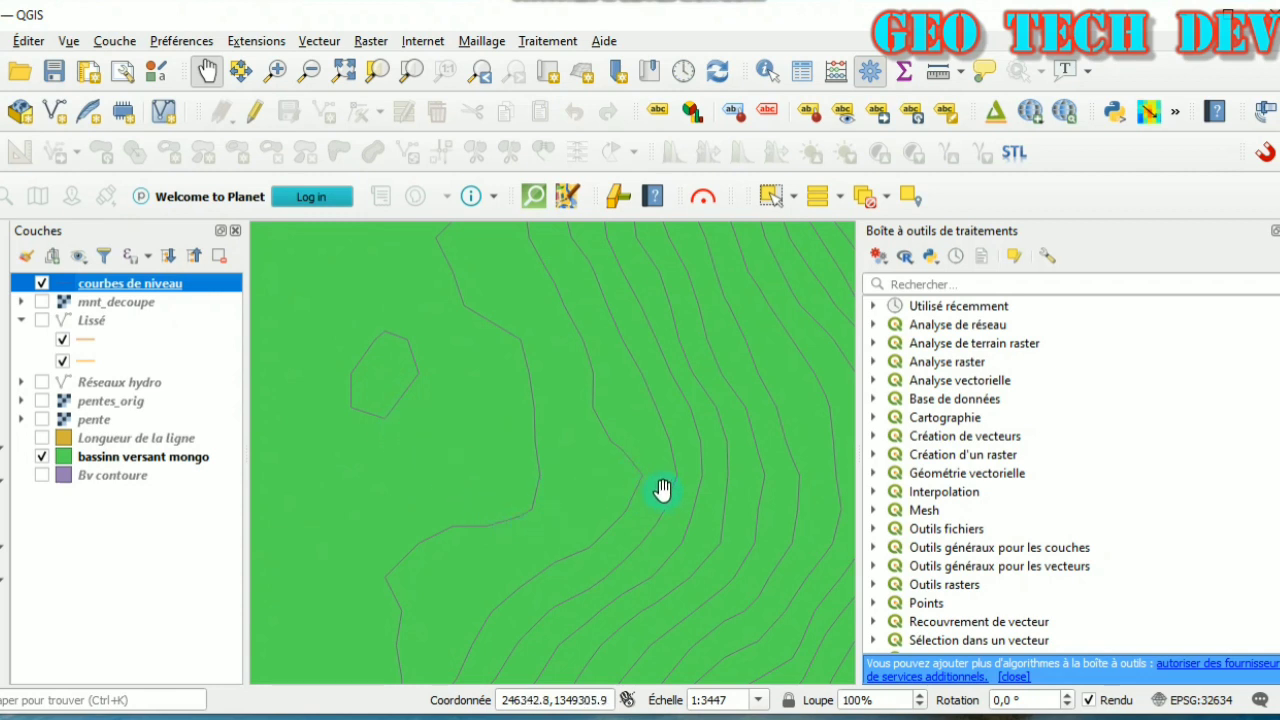
scroll(645, 481, up, 2)
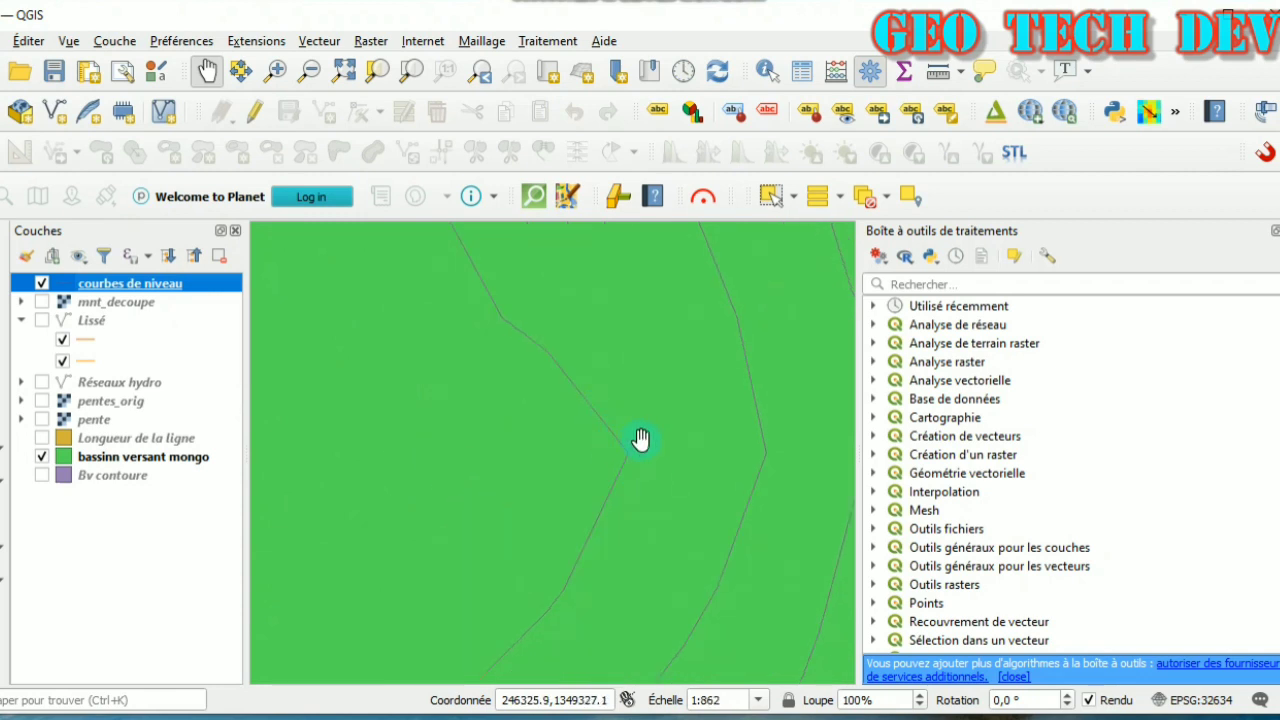
scroll(660, 443, down, 4)
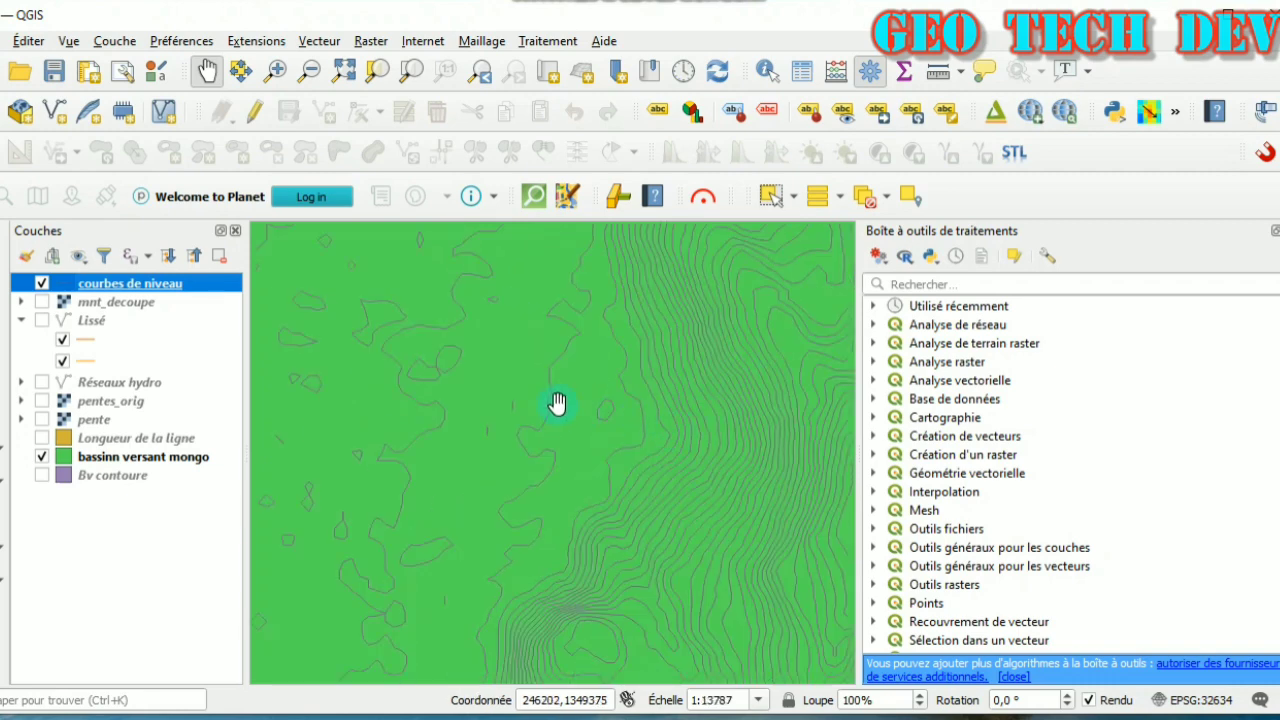
scroll(586, 396, down, 2)
drag(459, 393, 444, 424)
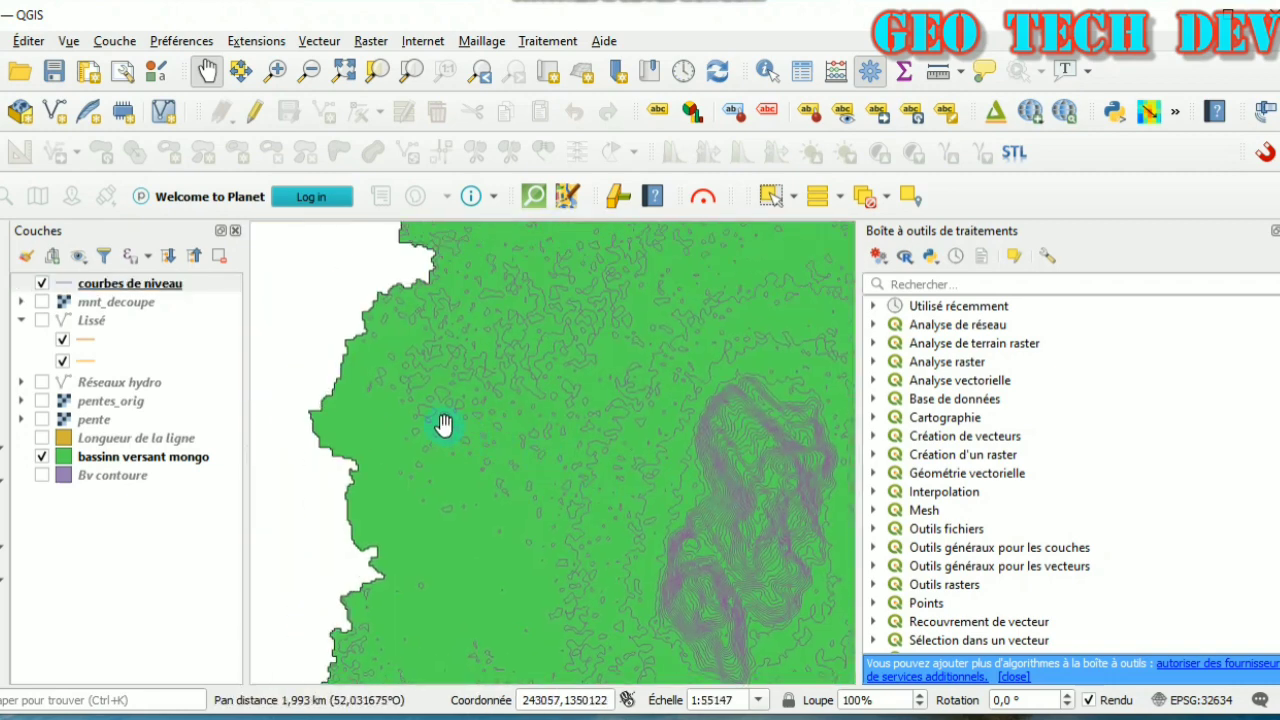
scroll(447, 449, up, 2)
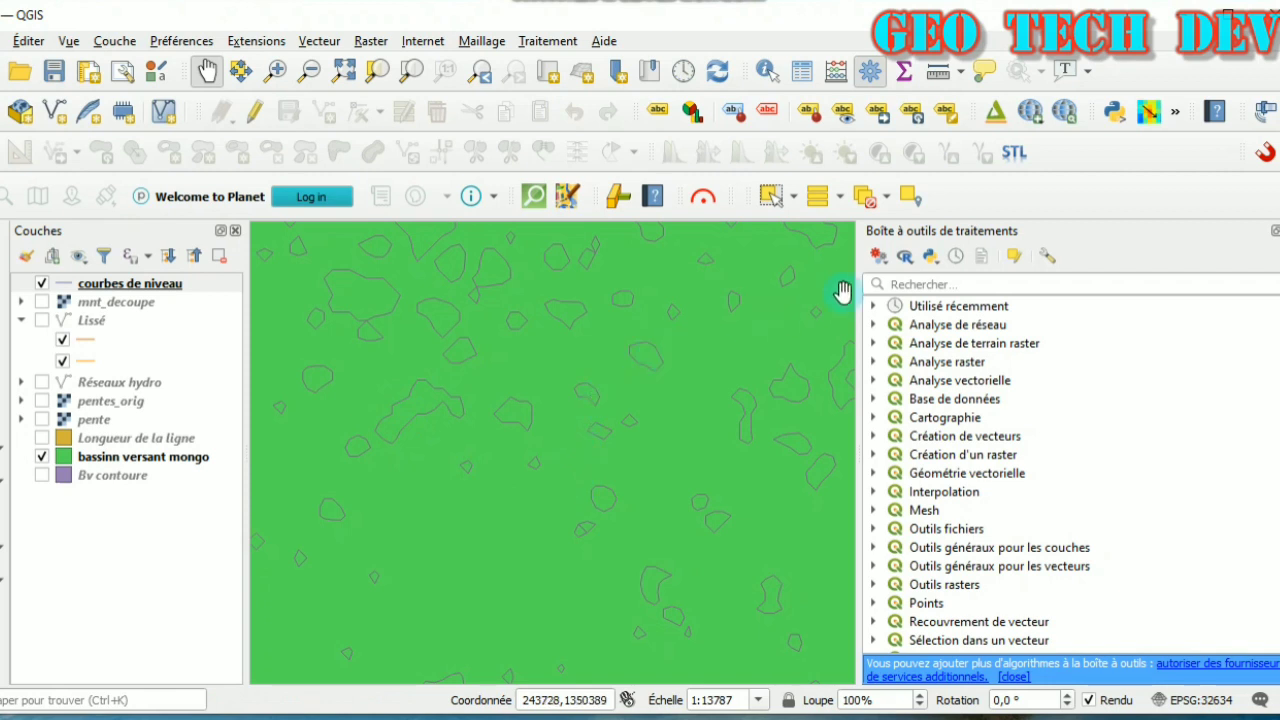
- Find the smoothing algorithm Lisser by searching for "liss" in the processing toolbox and open it
click(921, 286)
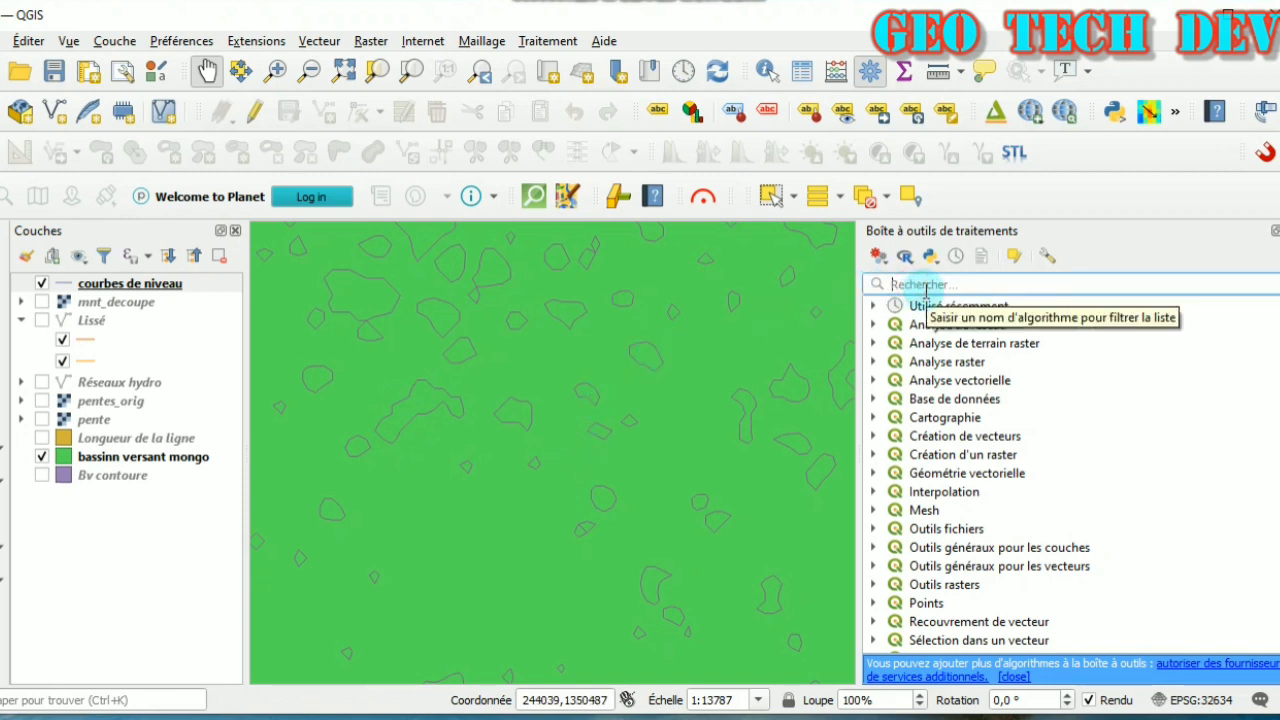
text(liss)
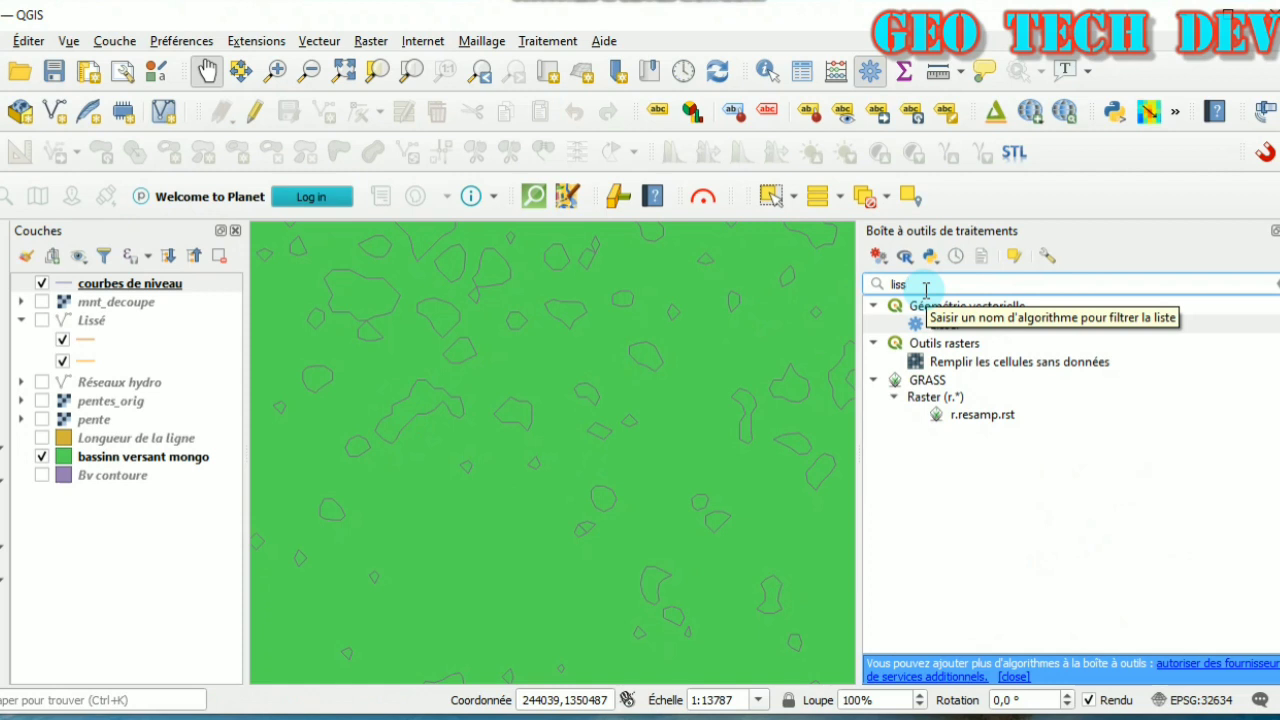
click(978, 332)
double_click(978, 332)
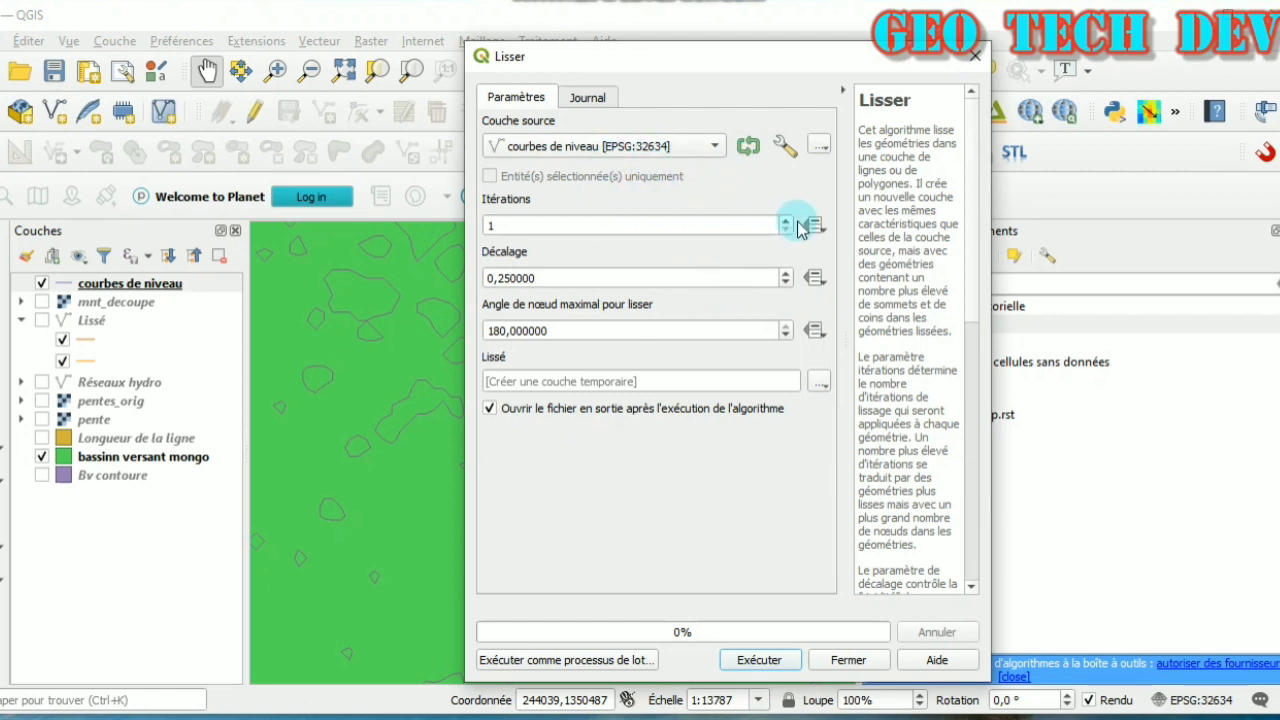
click(170, 1)
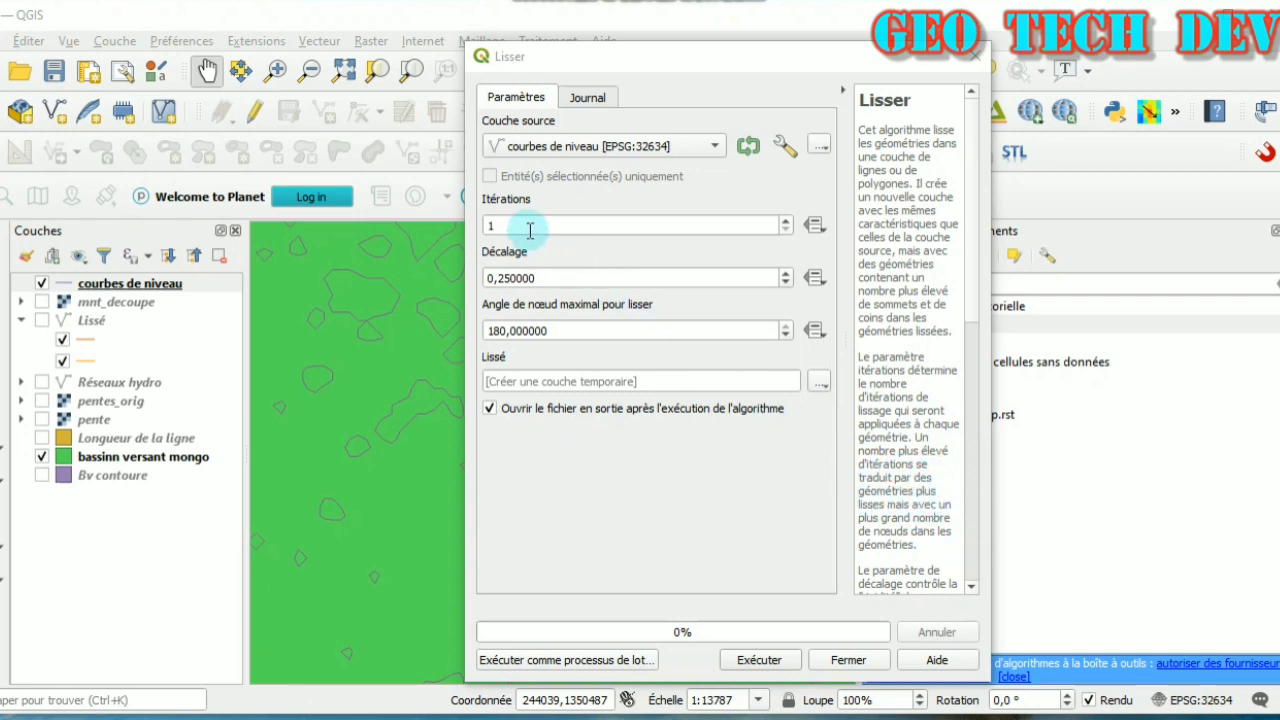
- Set the smoothing to 2 iterations with a maximum node angle of 160
drag(530, 228, 478, 240)
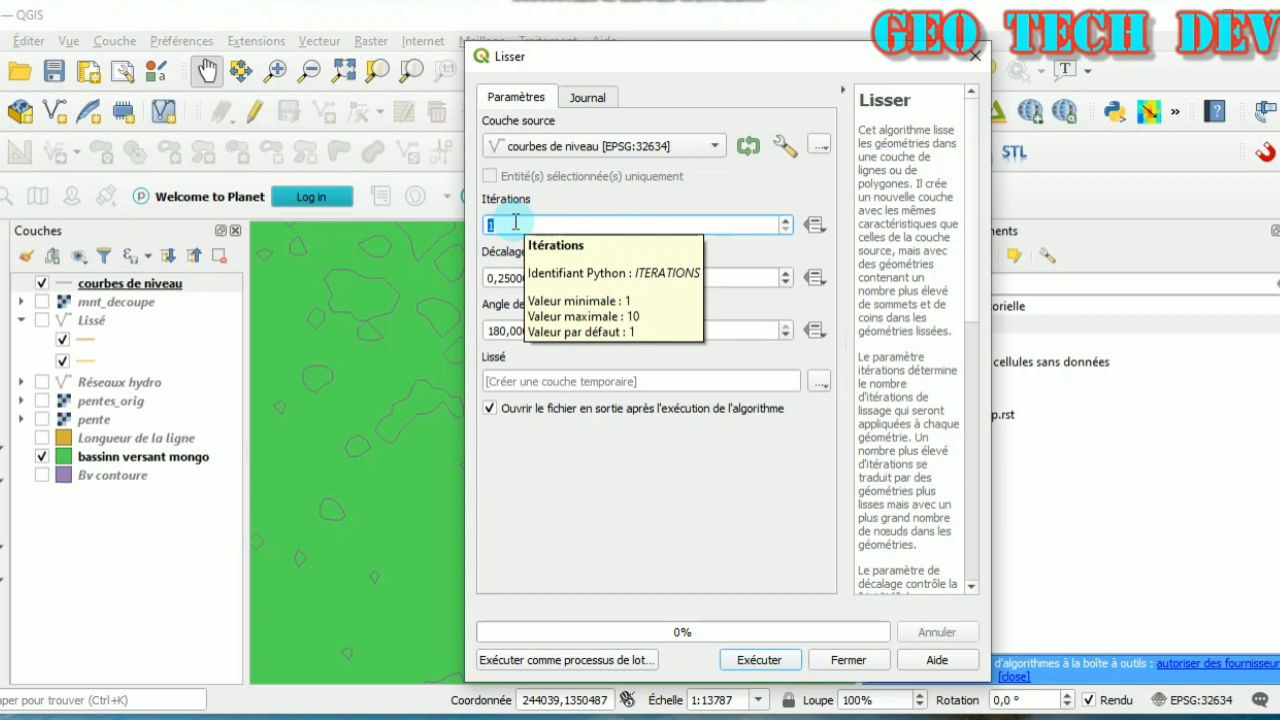
click(521, 226)
key(BackSpace)
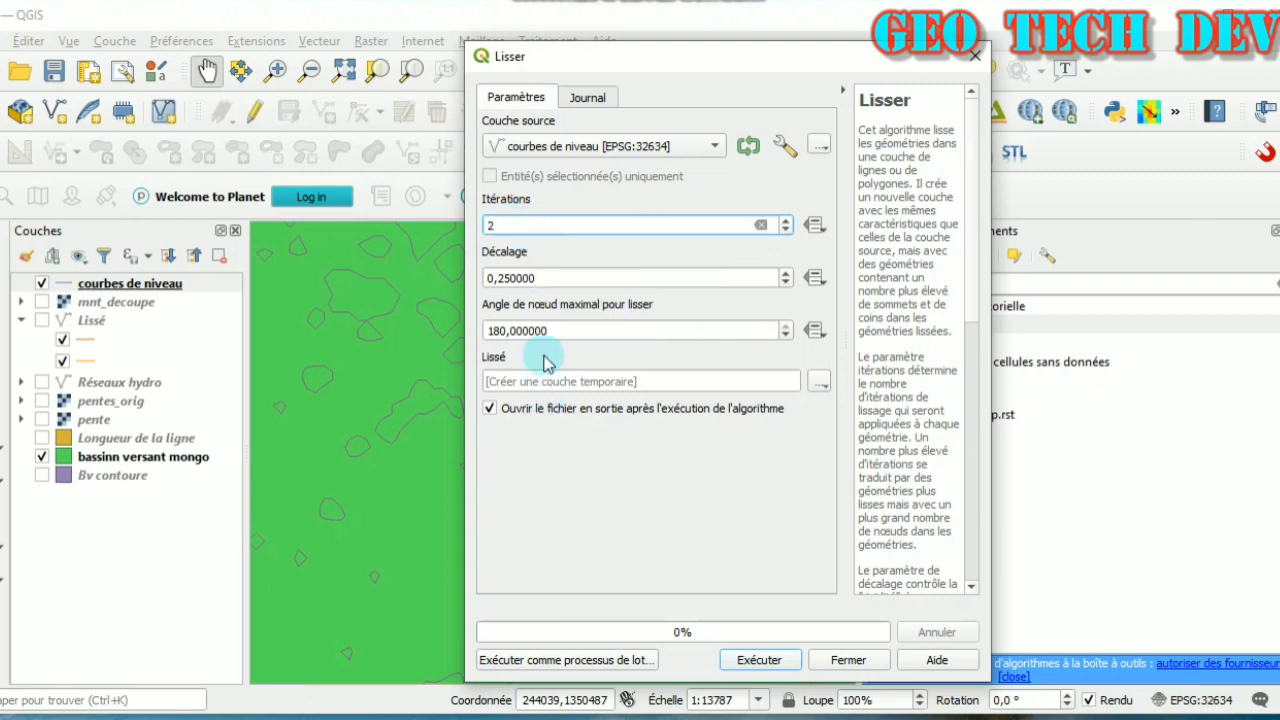
click(499, 330)
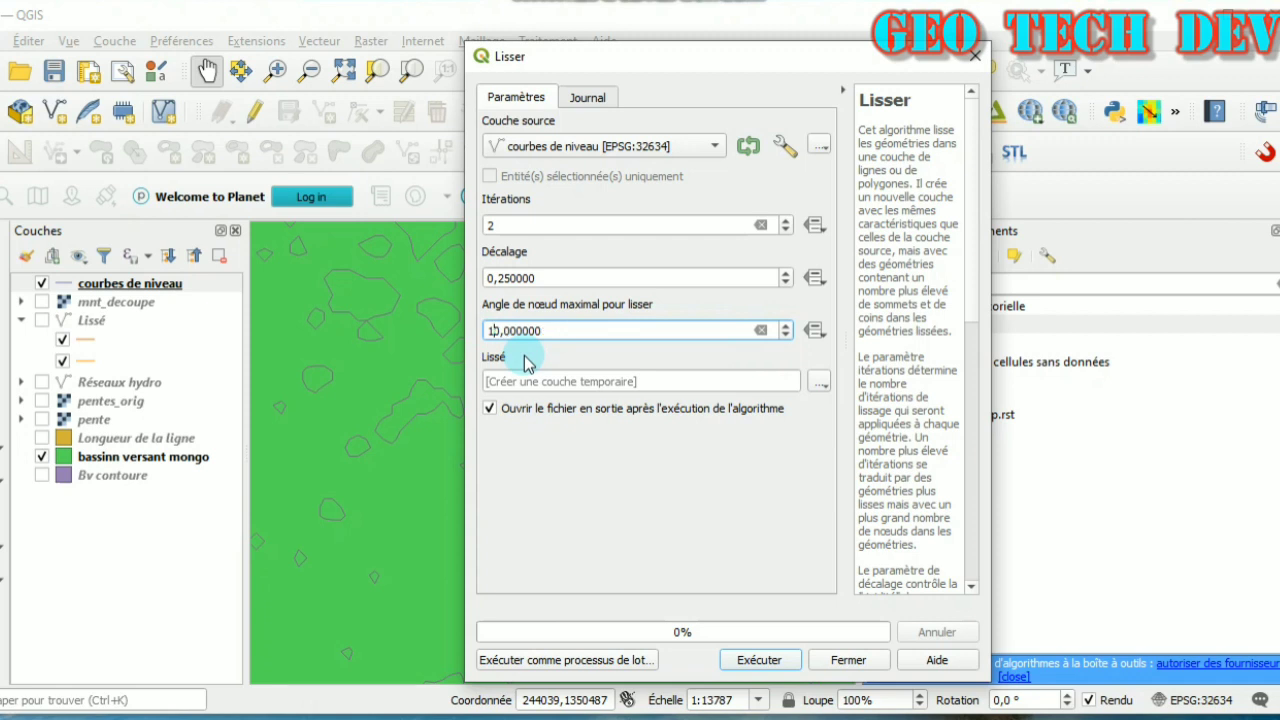
click(651, 514)
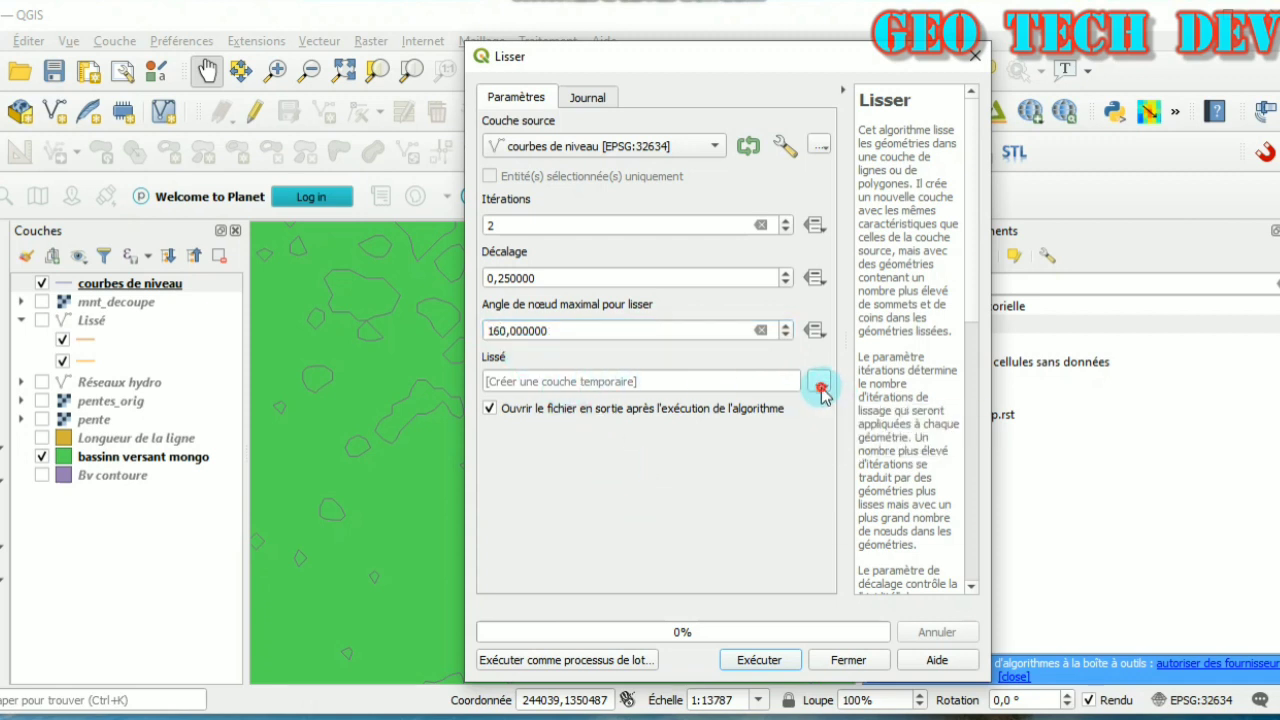
- Set the smoothed output to a shapefile named "courbes de niveau lisse" in the raster folder and run the smoothing
click(821, 386)
click(835, 424)
text(li)
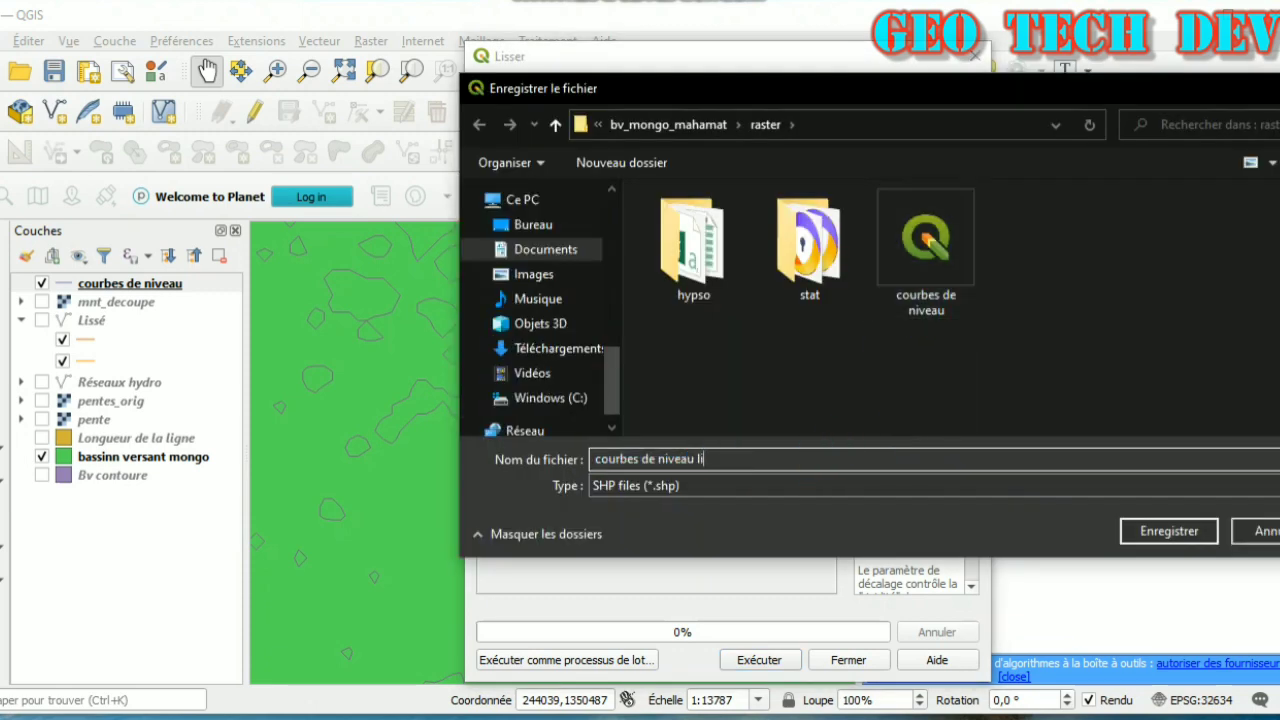
text(sse)
key(Return)
key(Return)
click(848, 660)
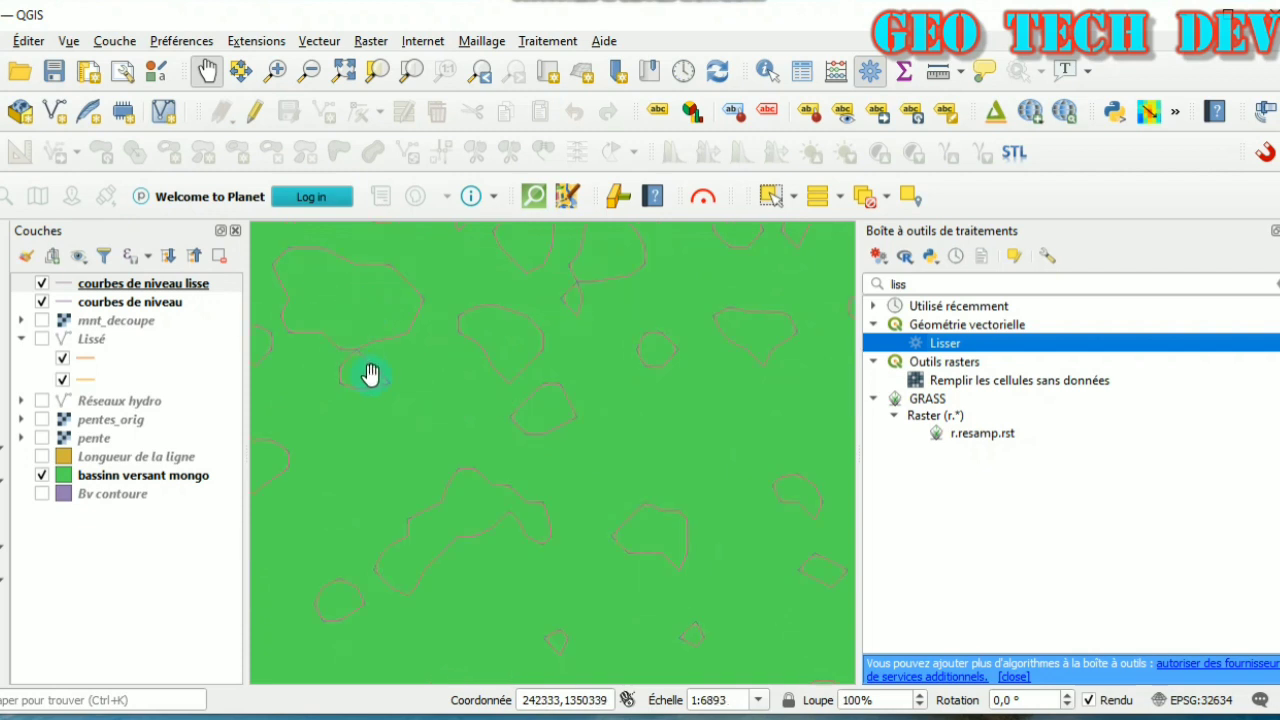
- Compare the smoothed contours with the original ones up close, and hide the original courbes de niveau layer
scroll(380, 390, up, 2)
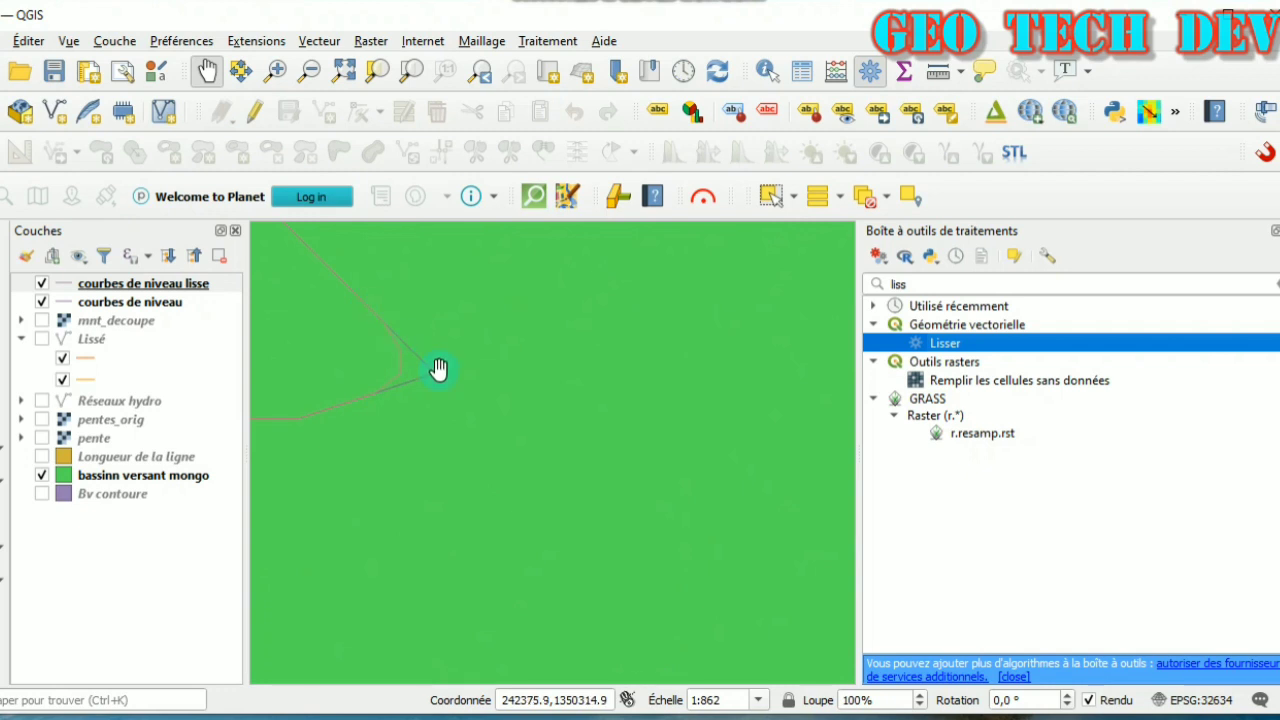
drag(334, 376, 424, 407)
scroll(471, 397, down, 1)
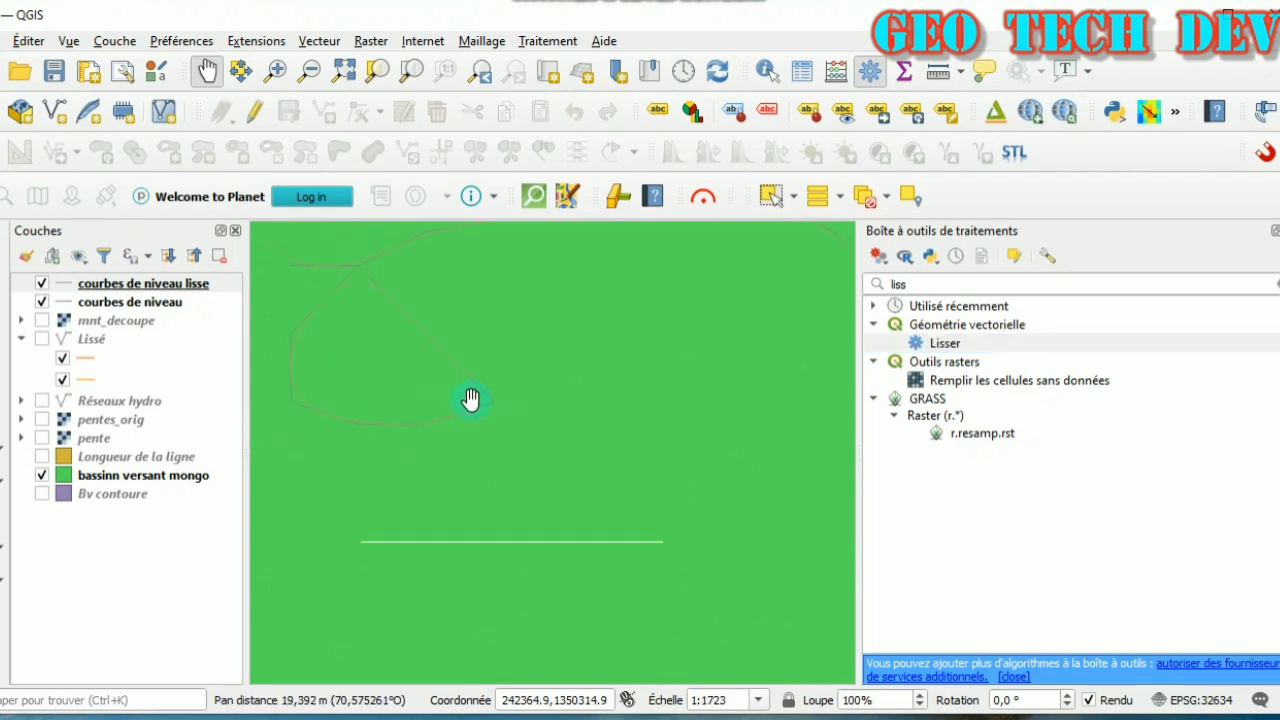
scroll(677, 425, down, 4)
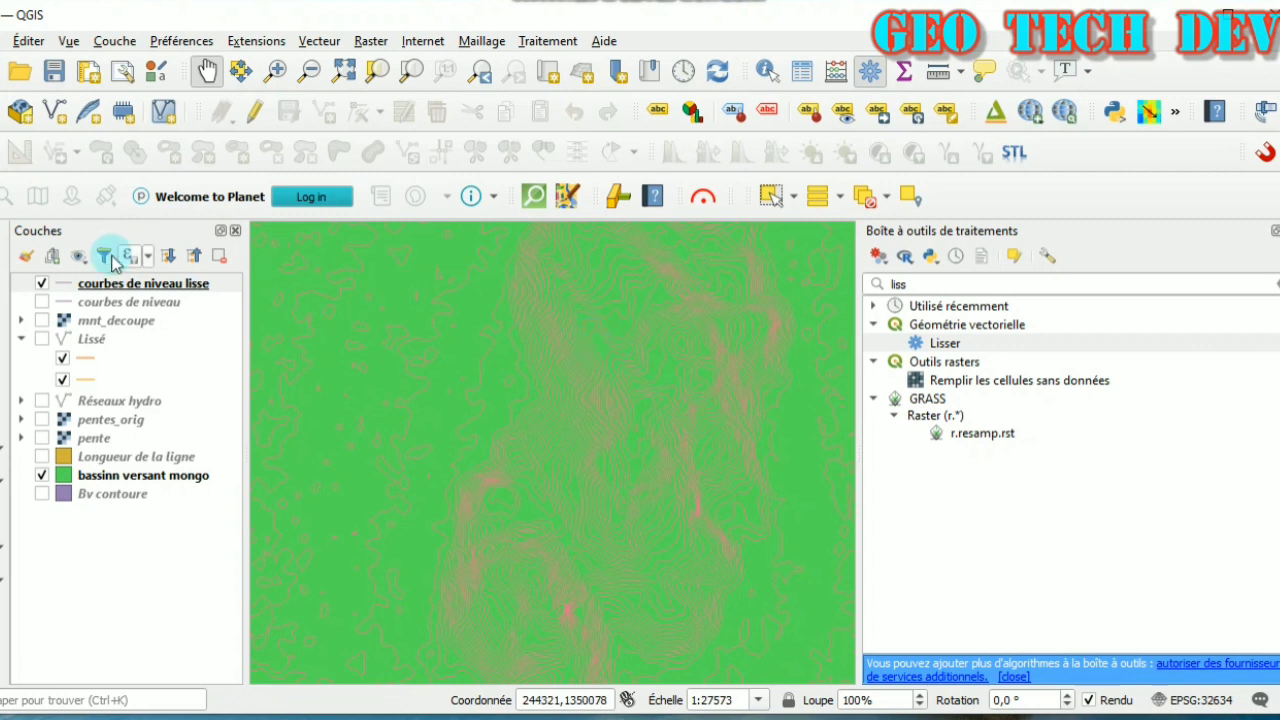
- Change the line colour of the courbes de niveau lisse layer to orange
click(110, 284)
click(25, 258)
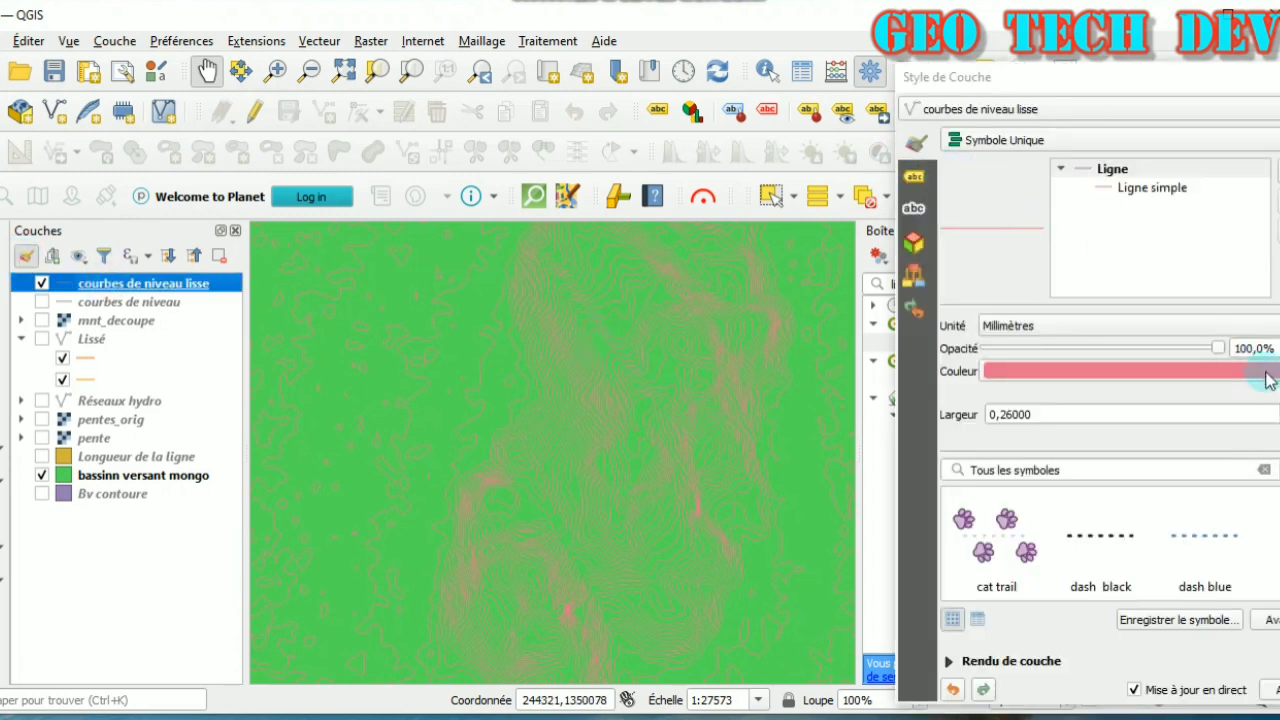
click(1278, 371)
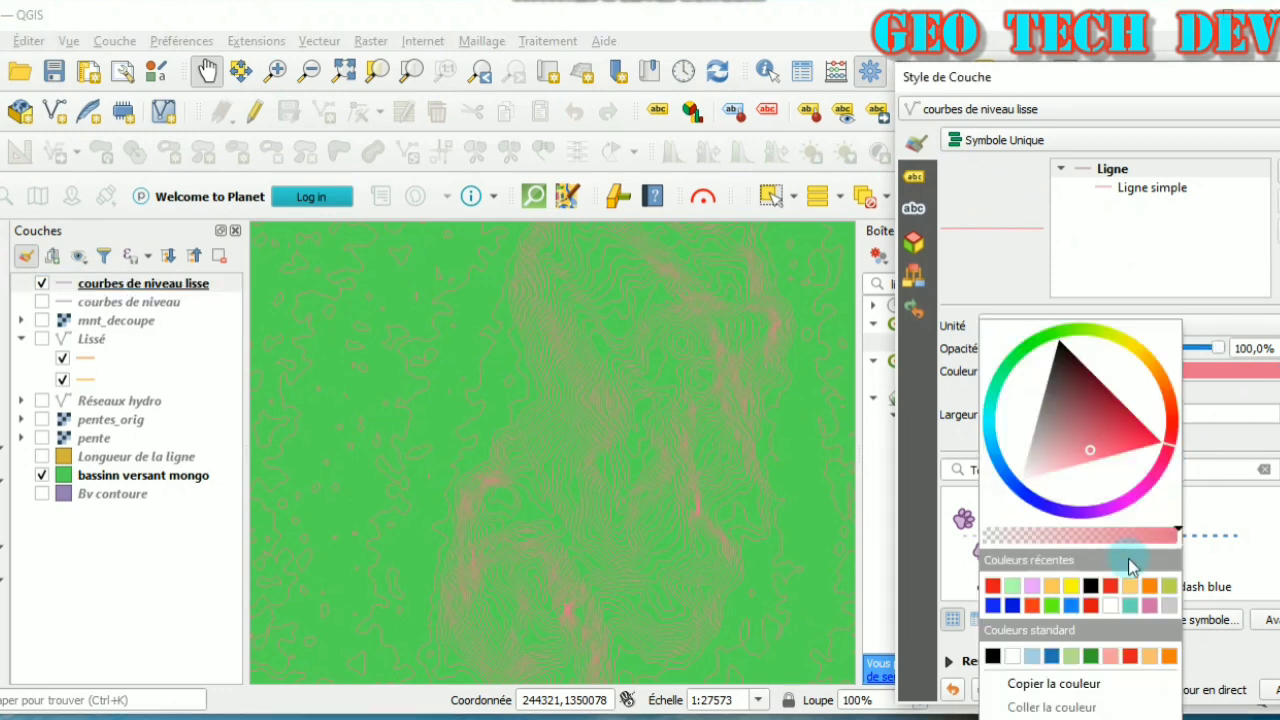
click(1153, 589)
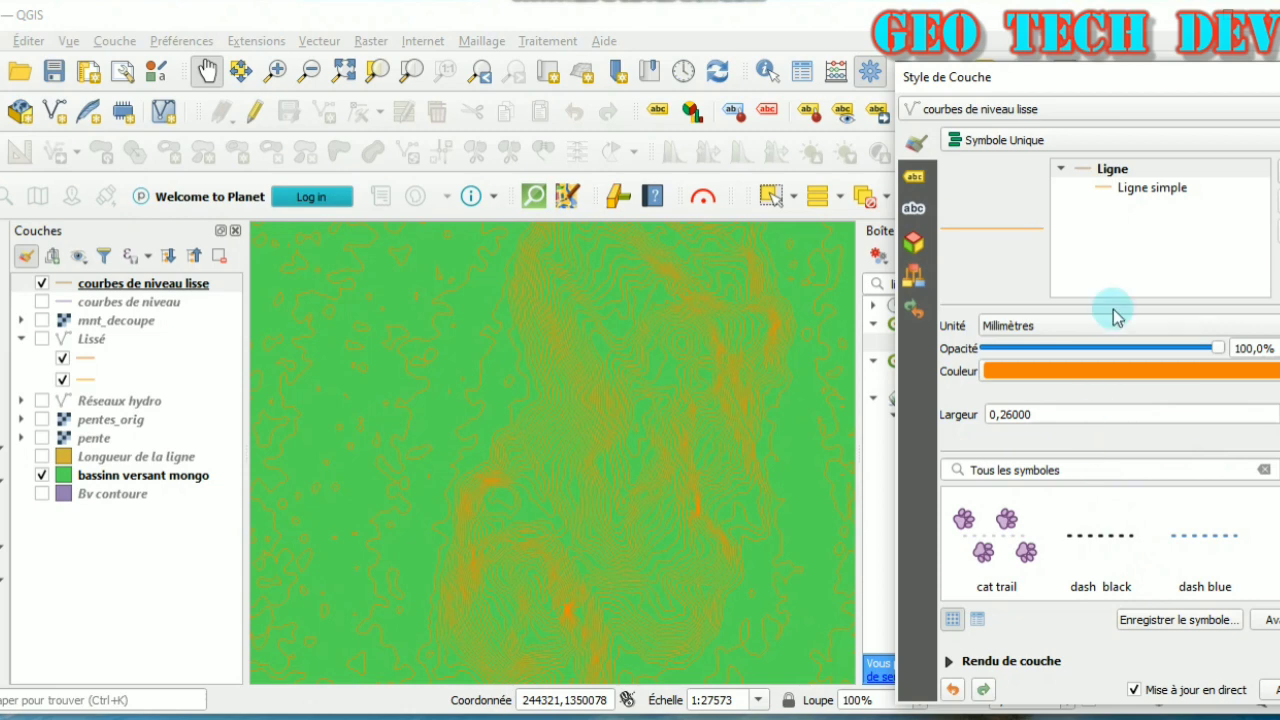
- Switch the courbes de niveau lisse layer to rule-based symbology (Ensemble de règles) and replace the default rule with a new one
drag(405, 400, 484, 455)
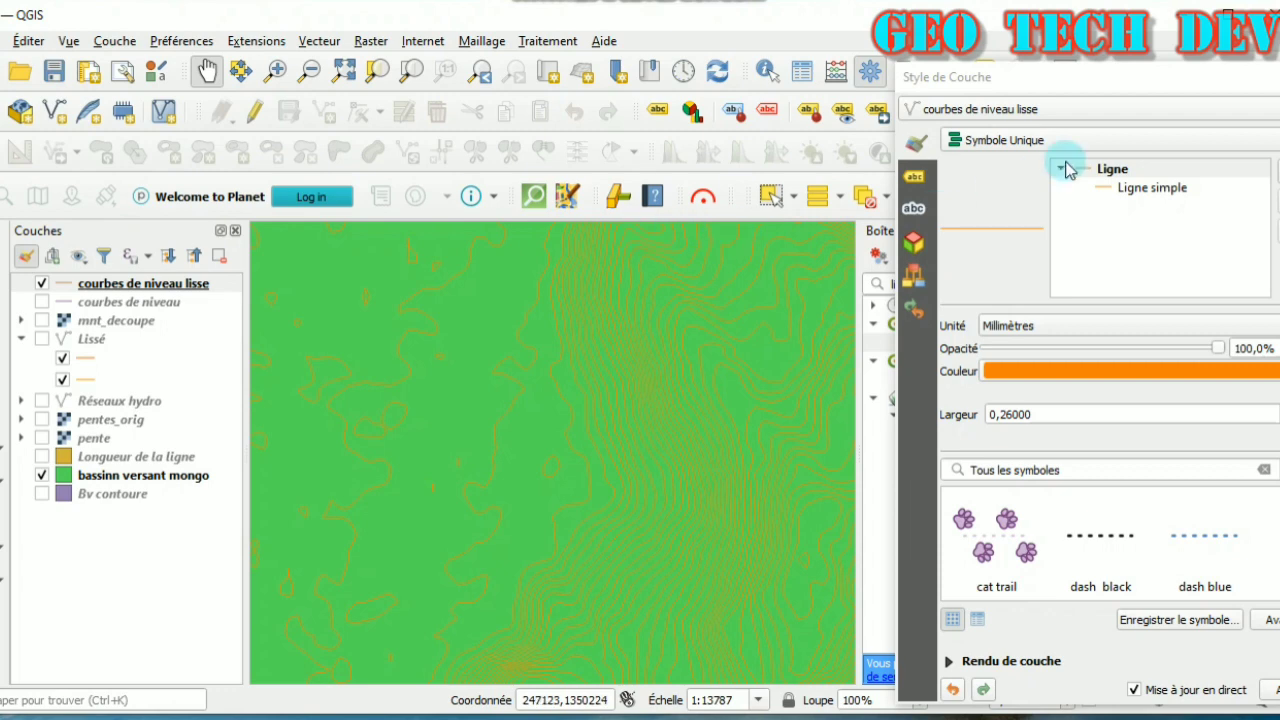
drag(669, 394, 549, 383)
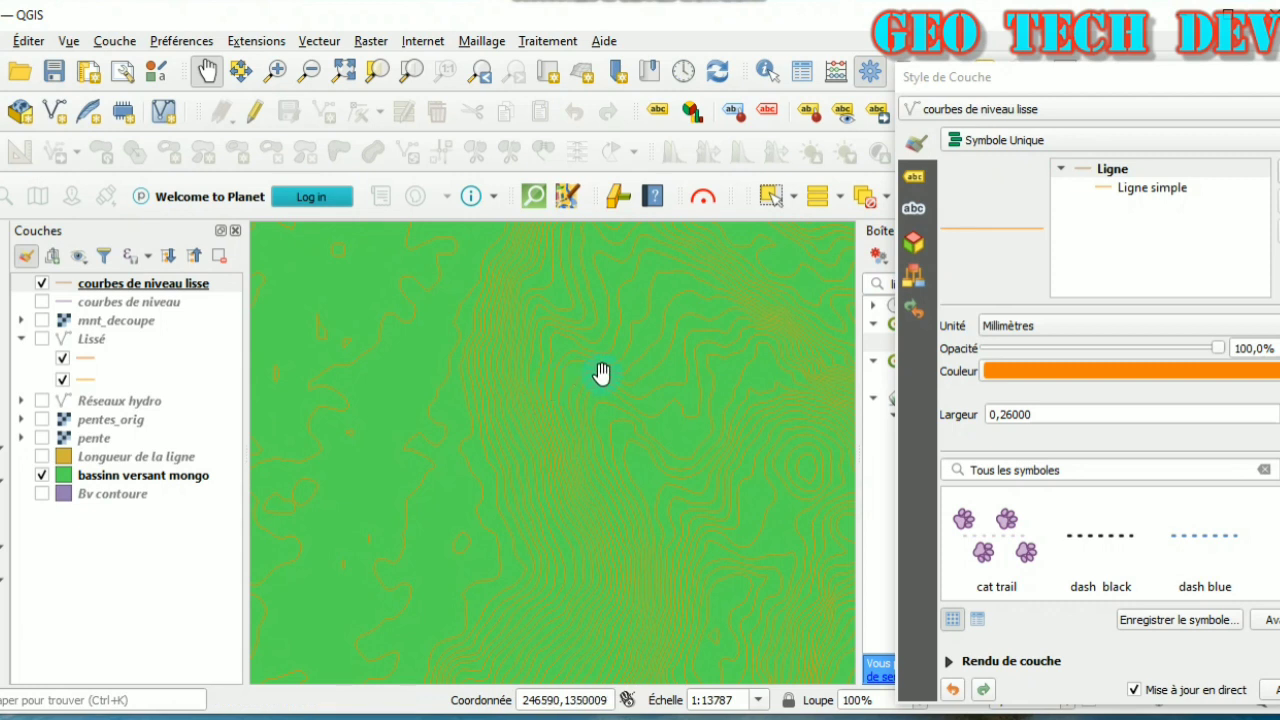
click(1006, 139)
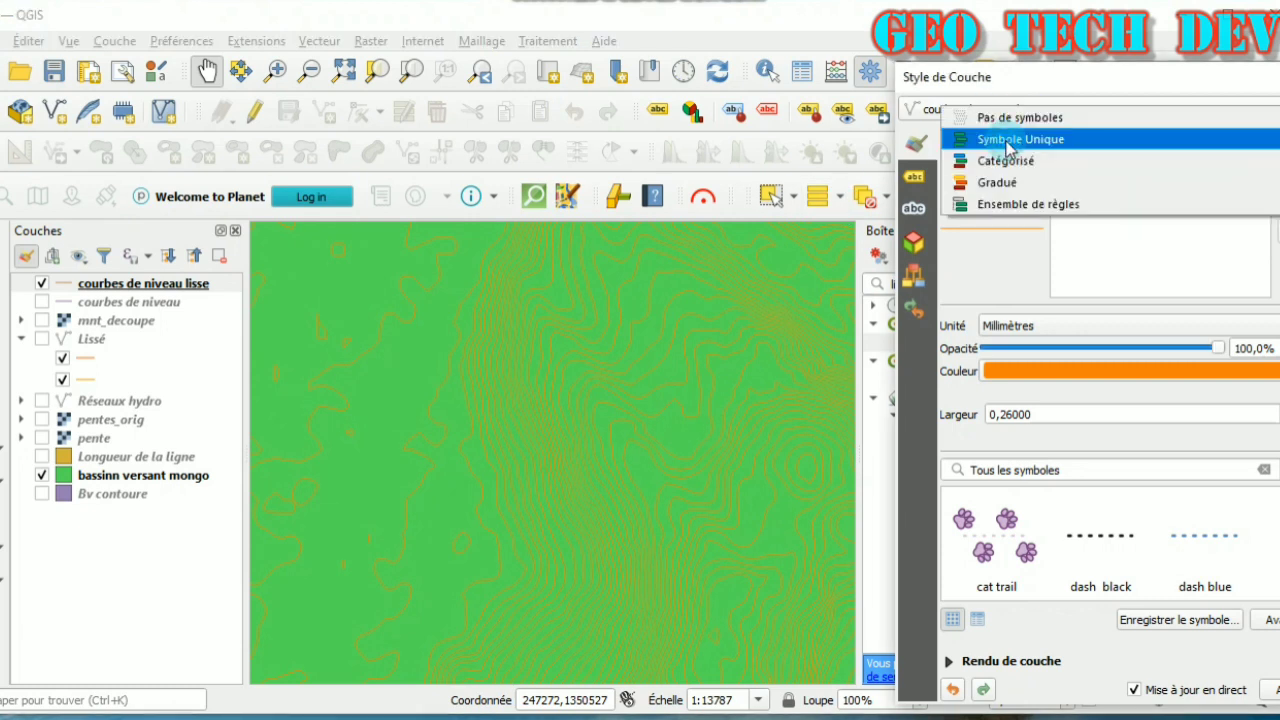
click(1000, 206)
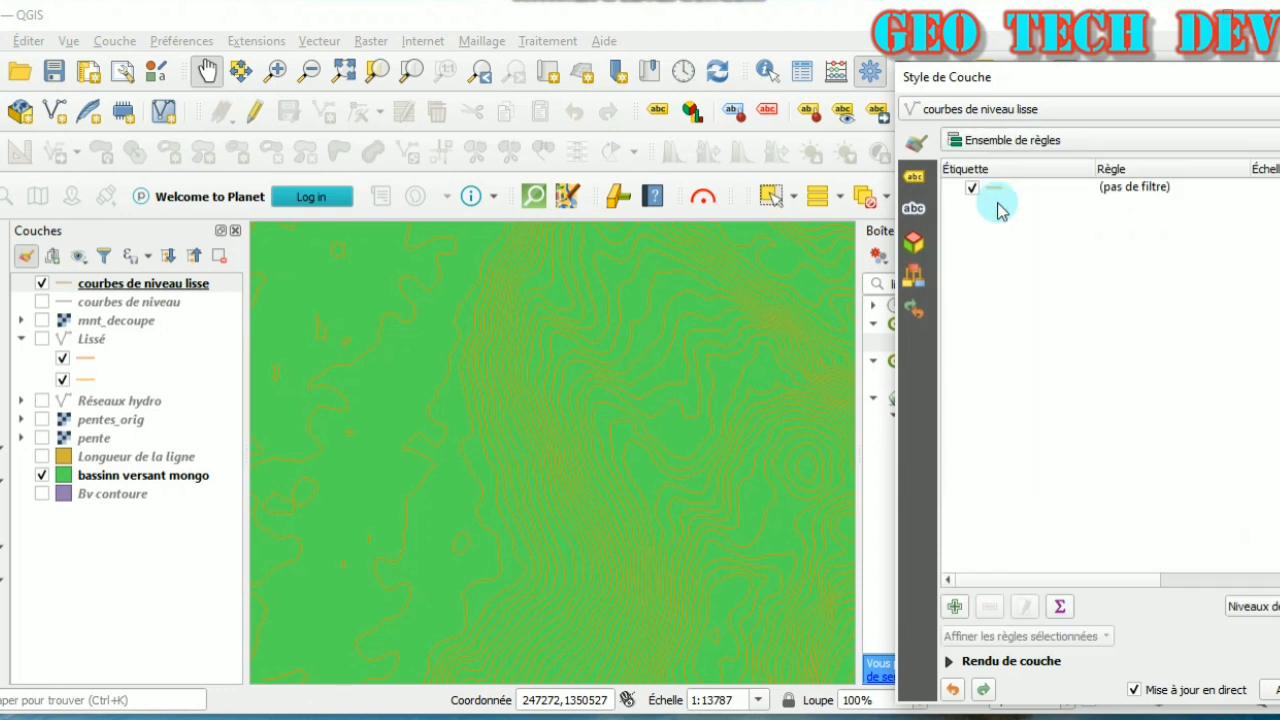
click(1000, 190)
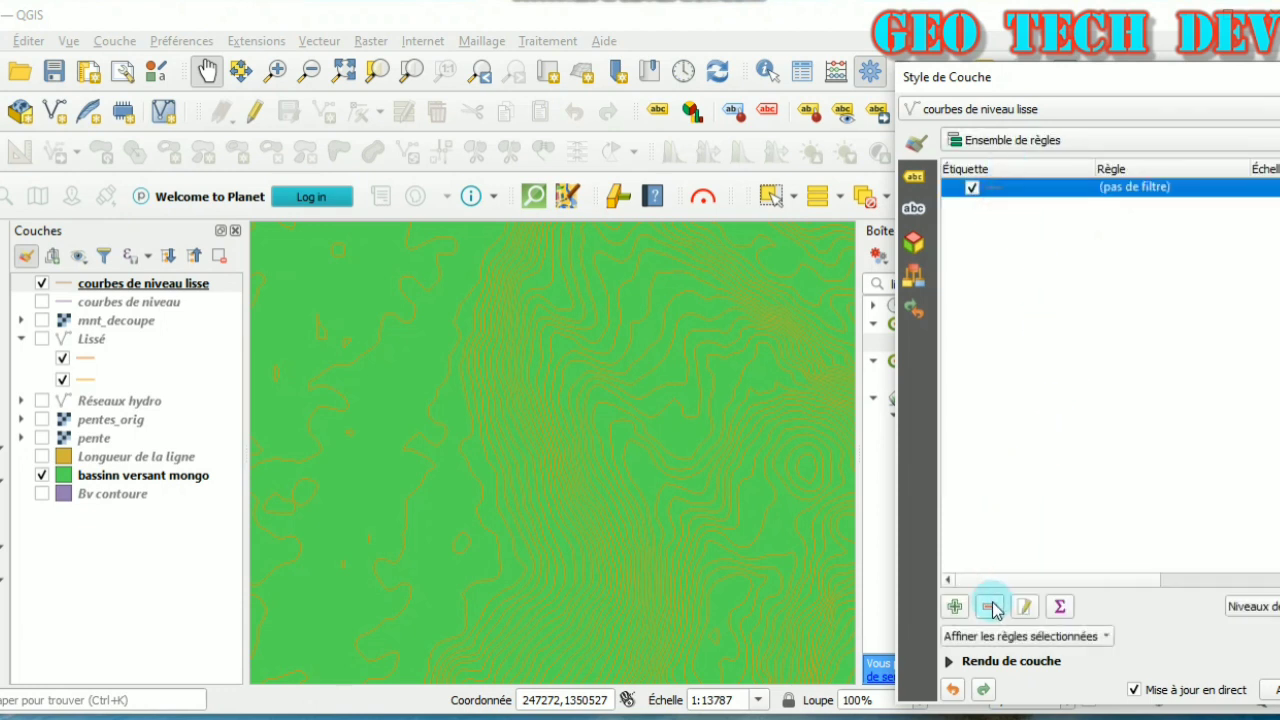
click(990, 607)
click(957, 607)
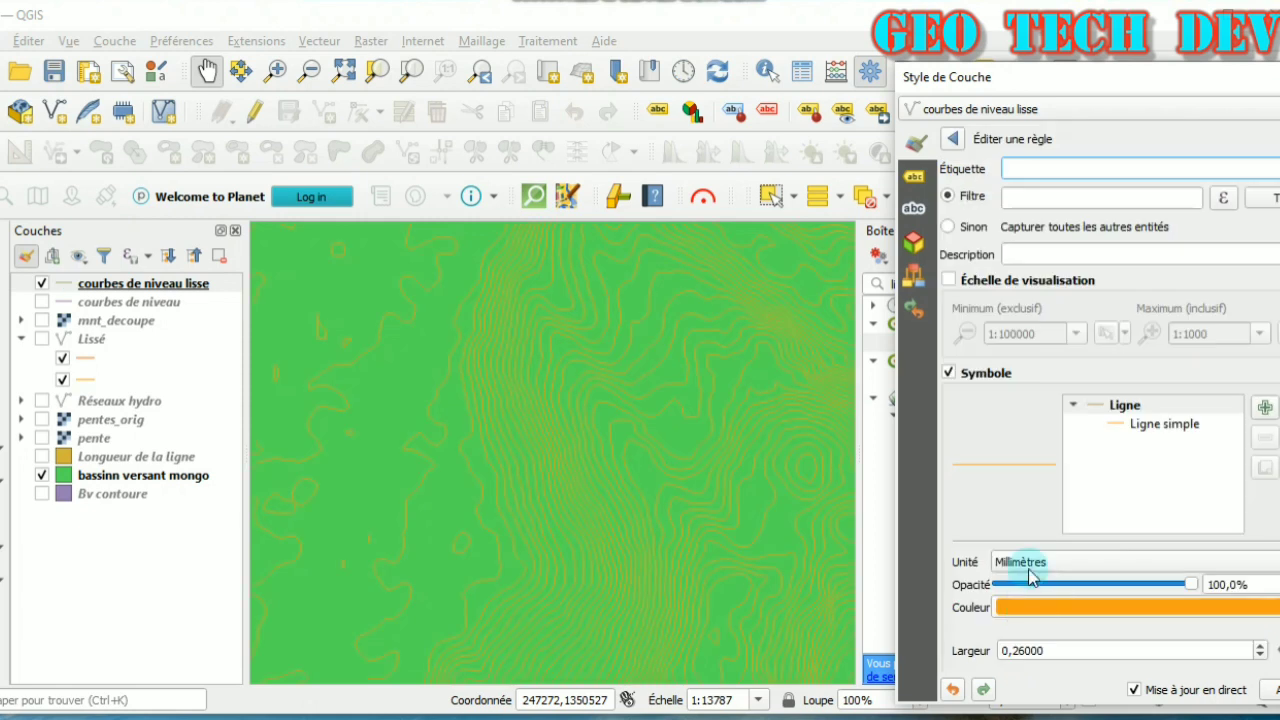
- Start the new rule's filter expression with the ELEV field
click(1222, 198)
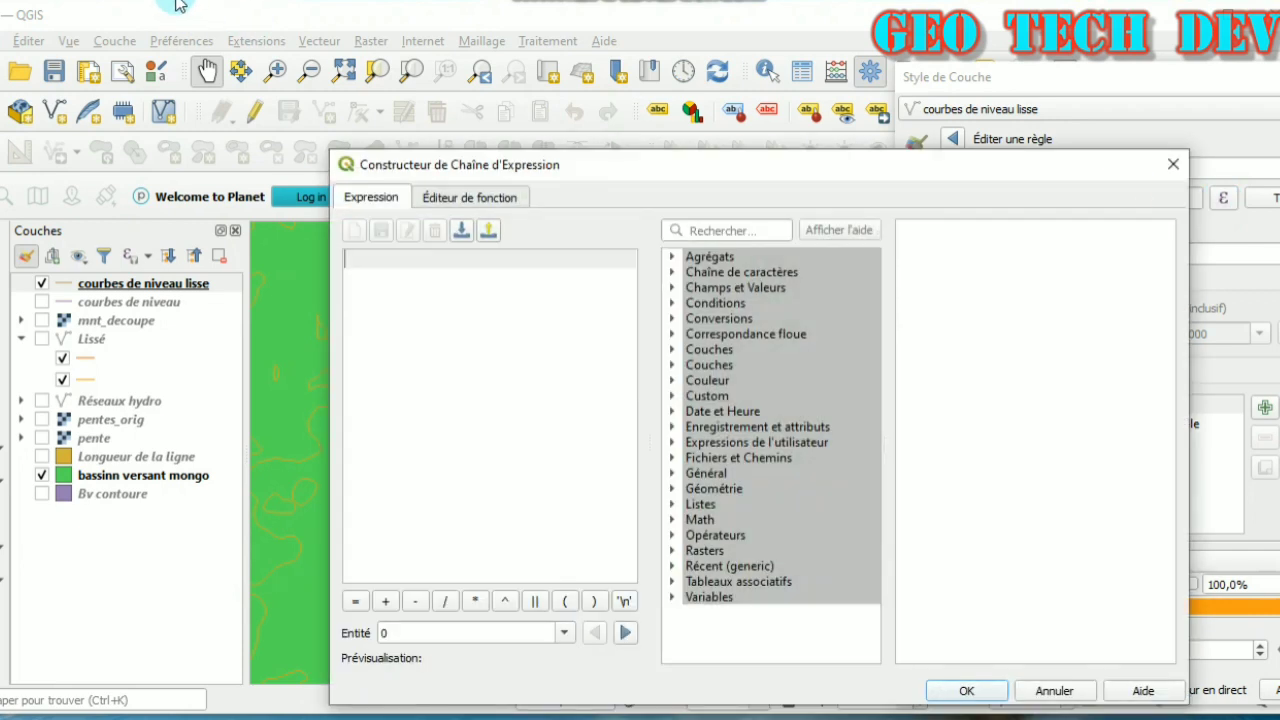
click(176, 2)
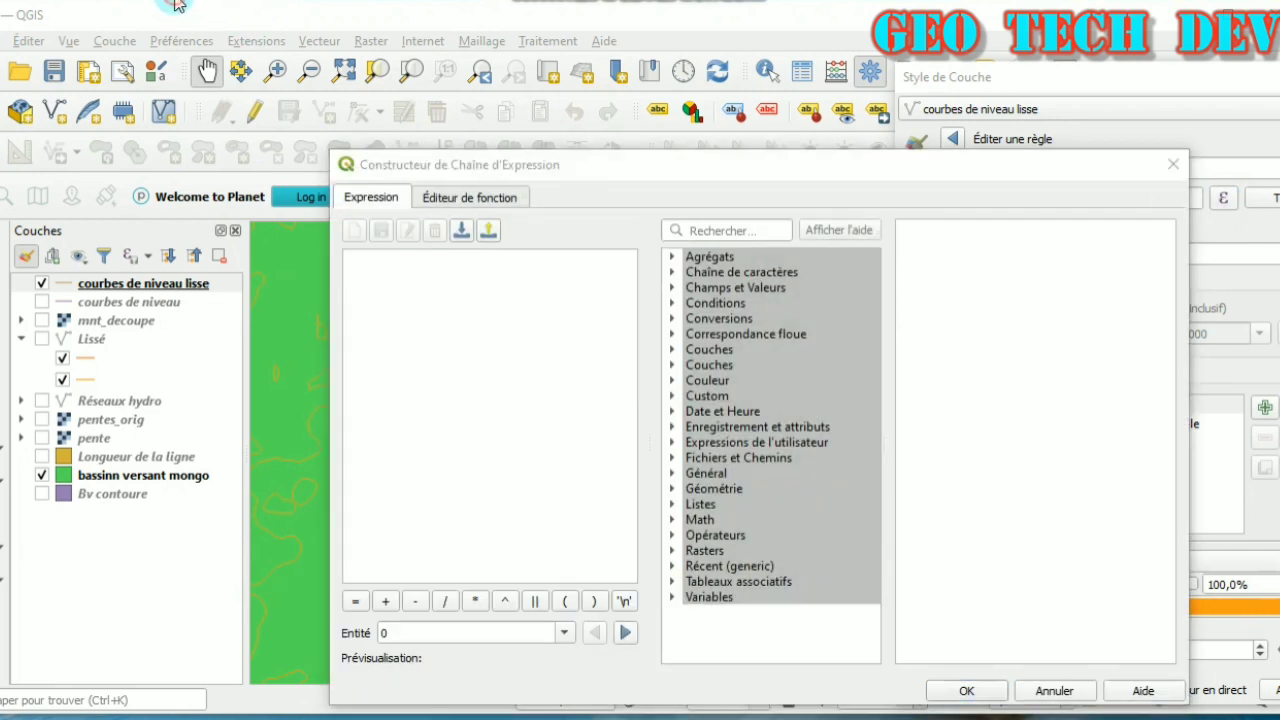
click(672, 287)
click(753, 339)
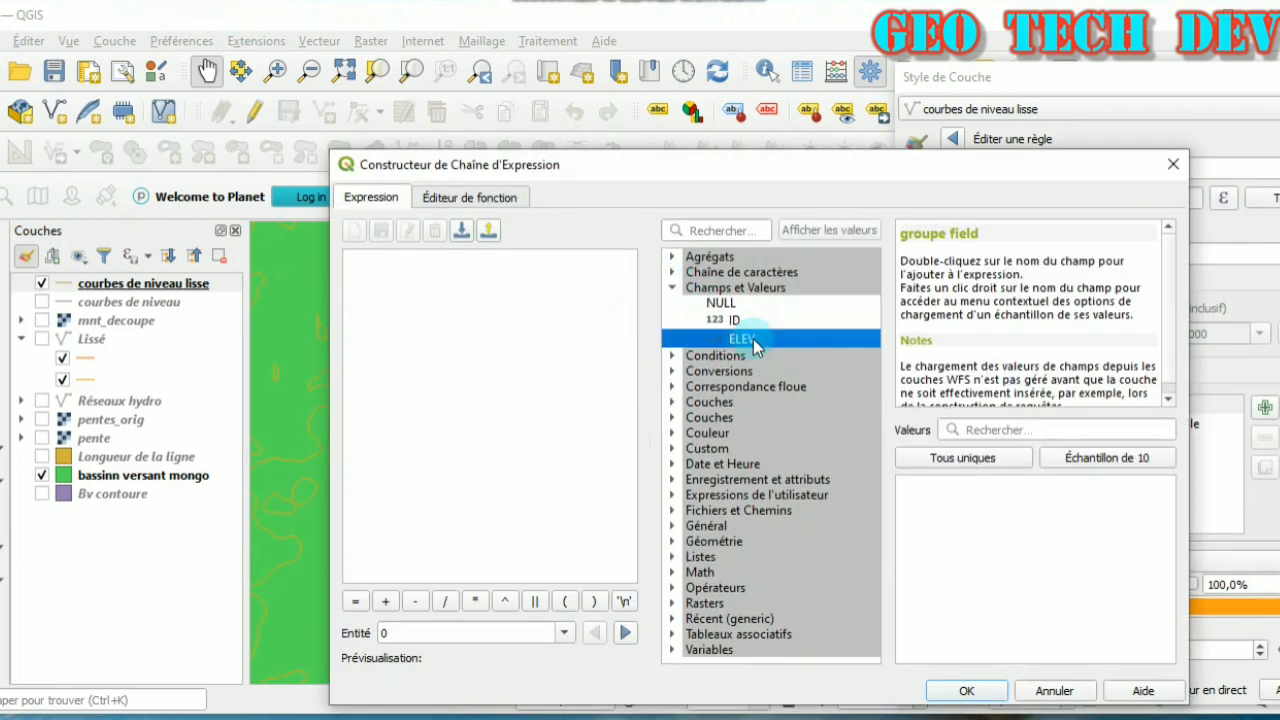
double_click(753, 339)
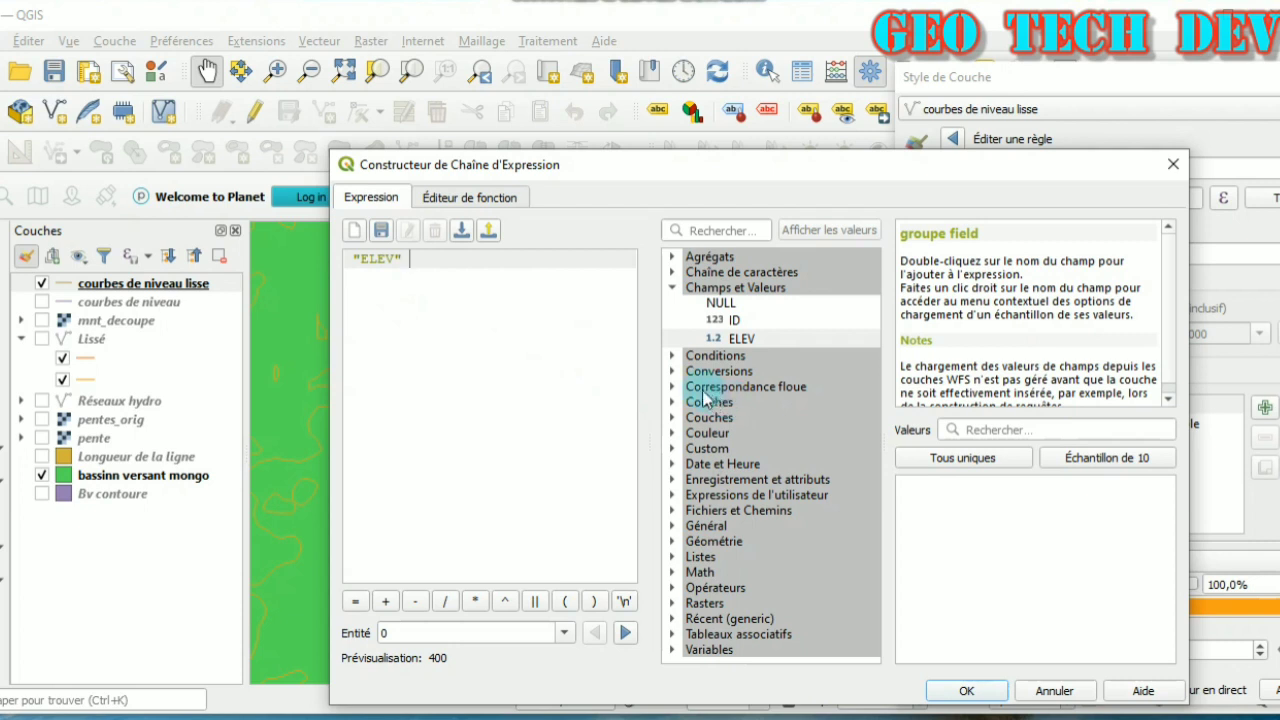
click(172, 2)
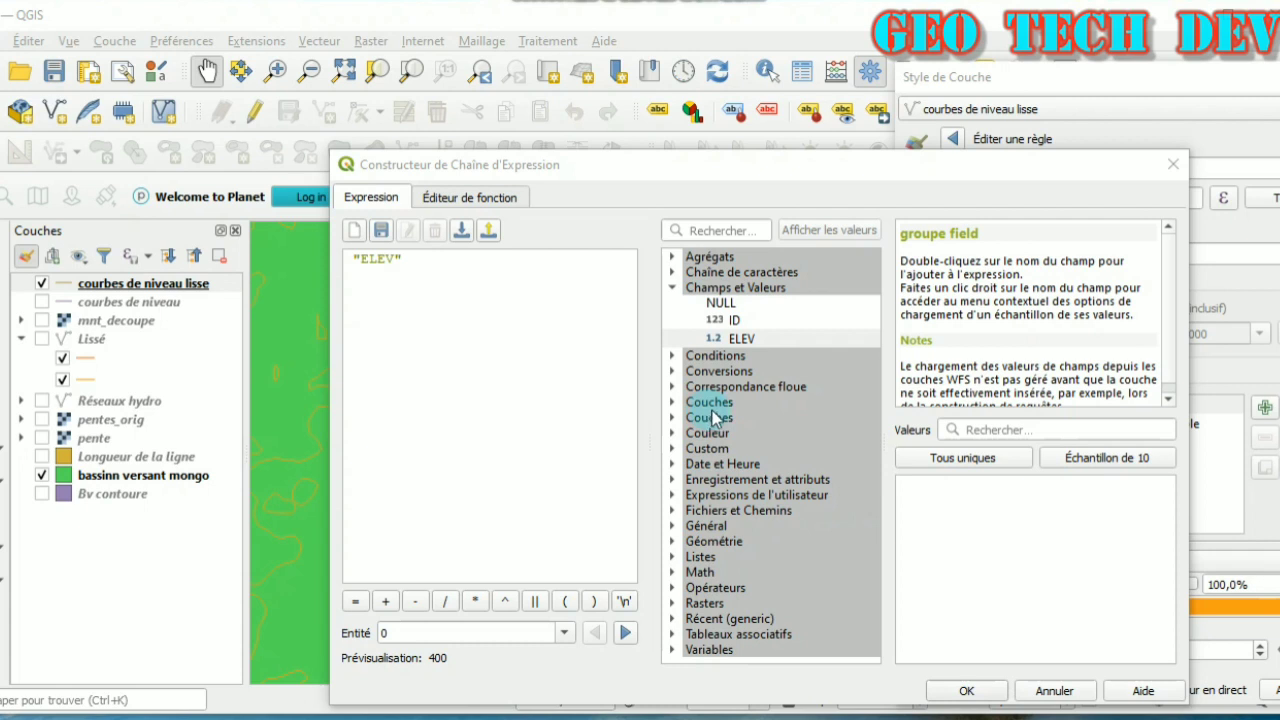
click(472, 268)
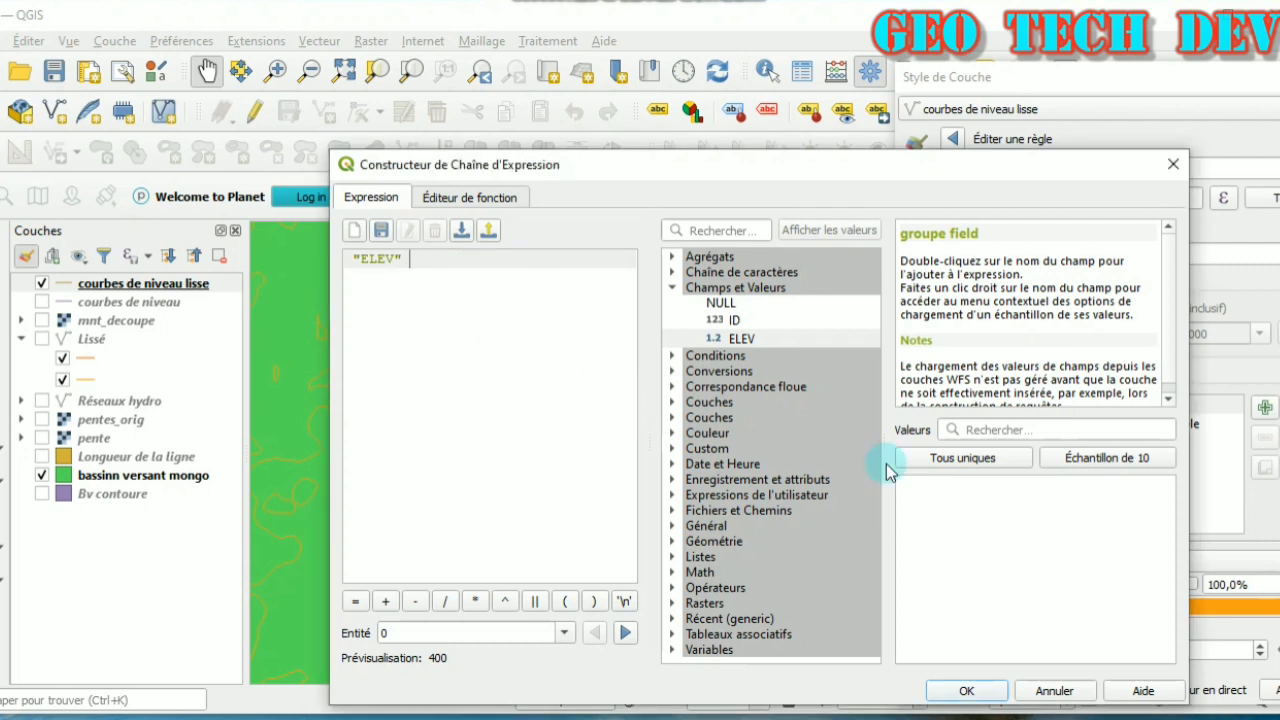
- Complete the filter expression as "ELEV" % 50 = 0 using the modulo operator, and apply it to the rule
click(673, 588)
scroll(711, 560, down, 3)
click(711, 474)
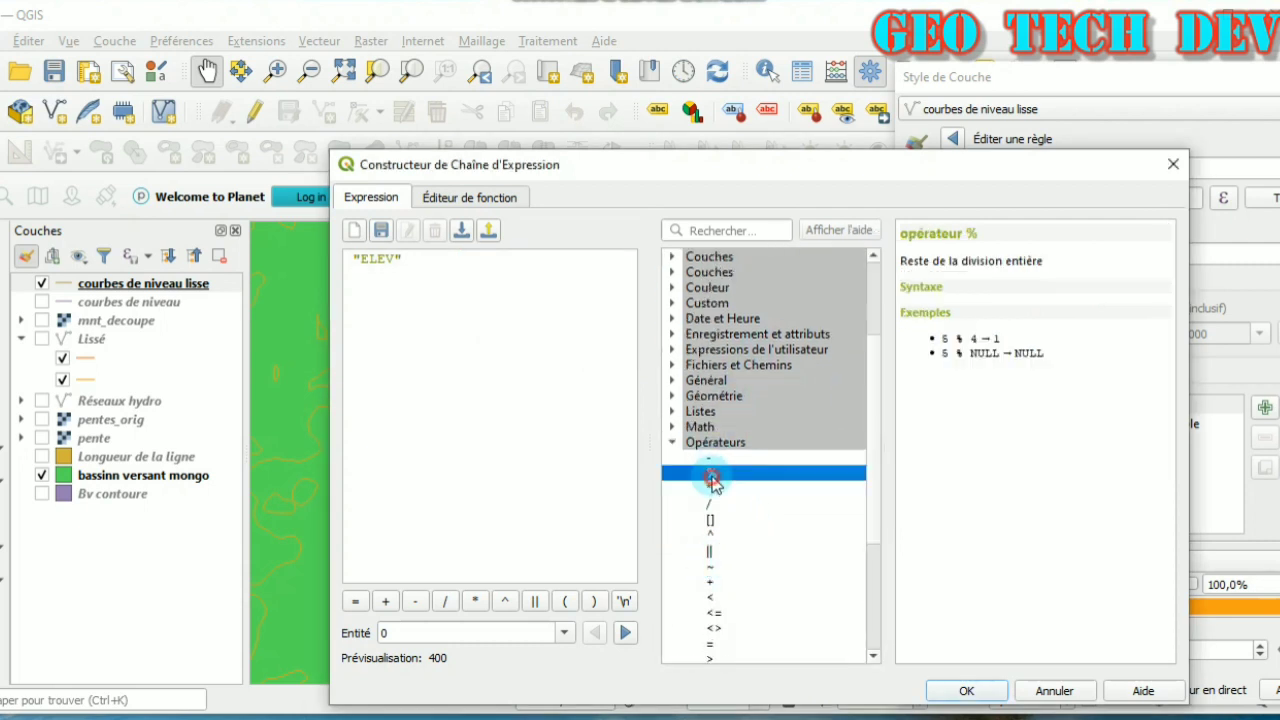
double_click(813, 476)
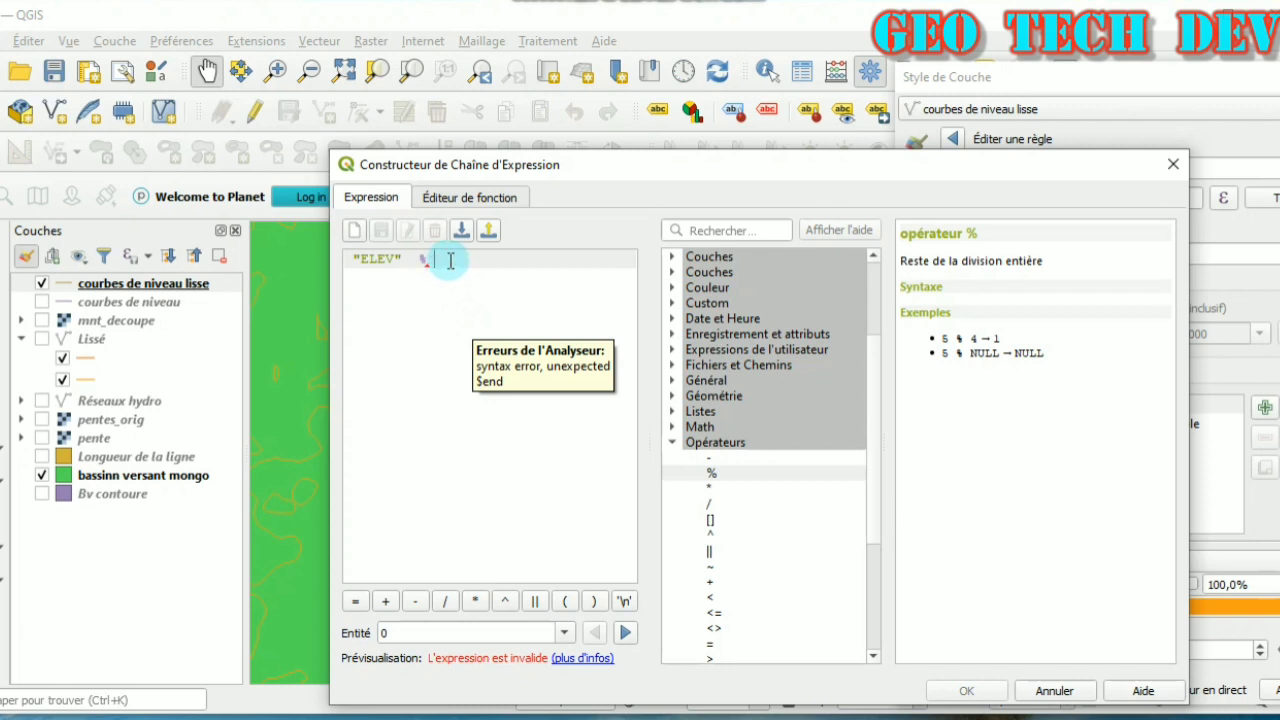
text(50 =)
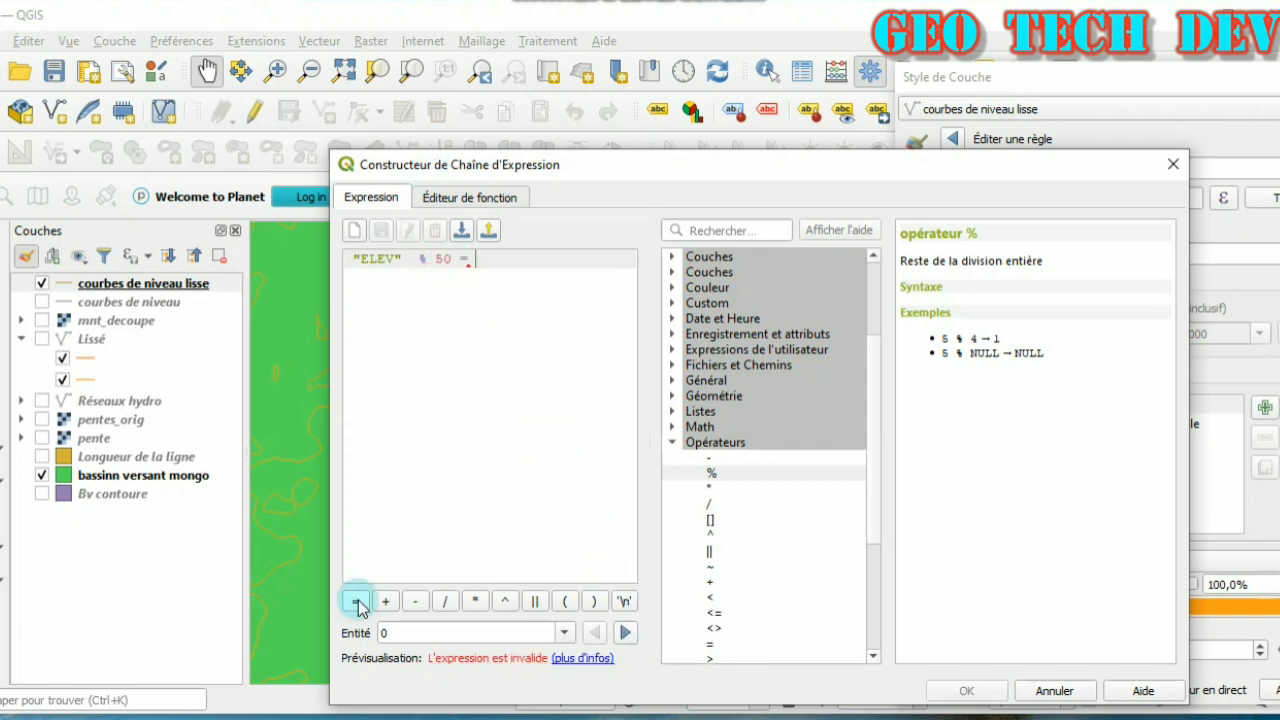
click(355, 601)
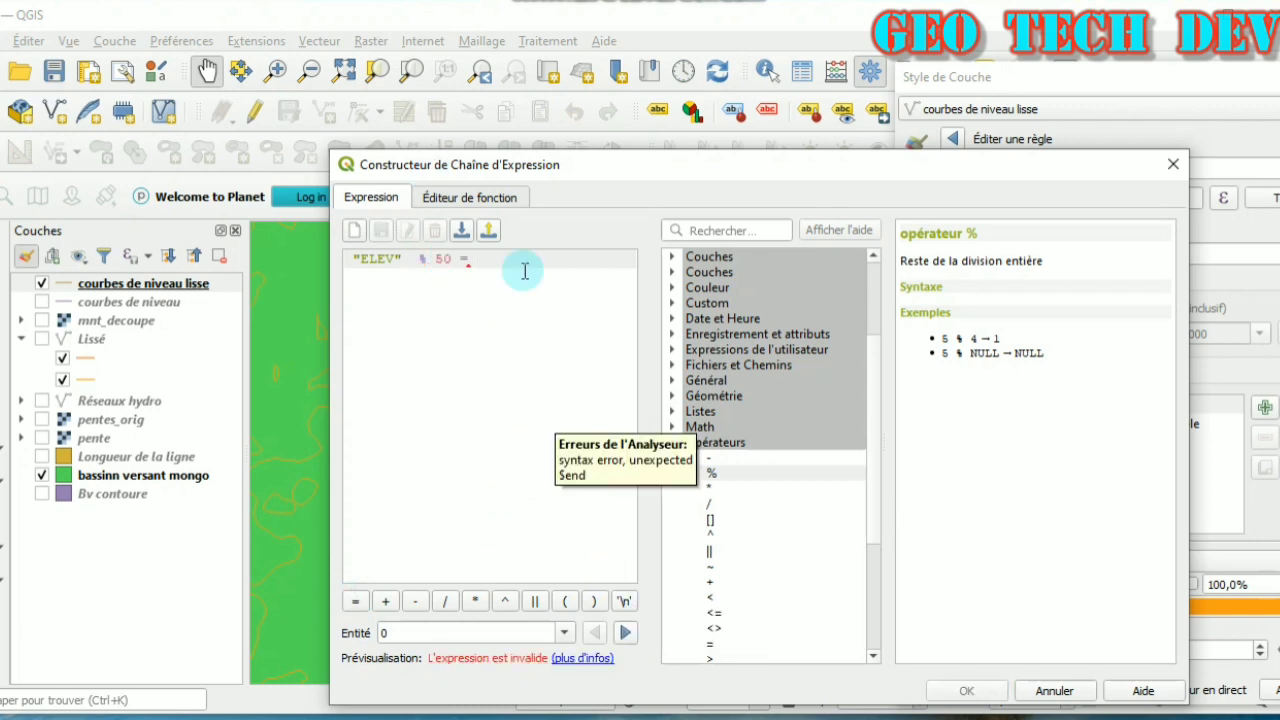
text(0)
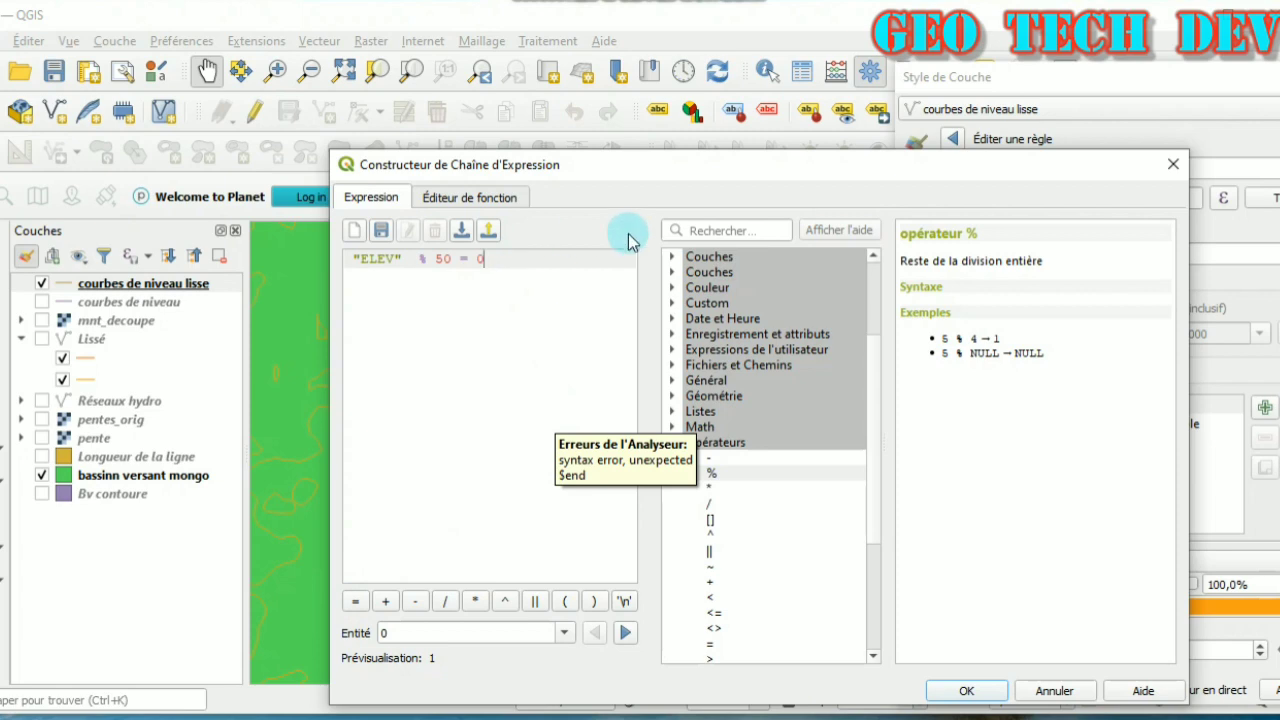
click(625, 632)
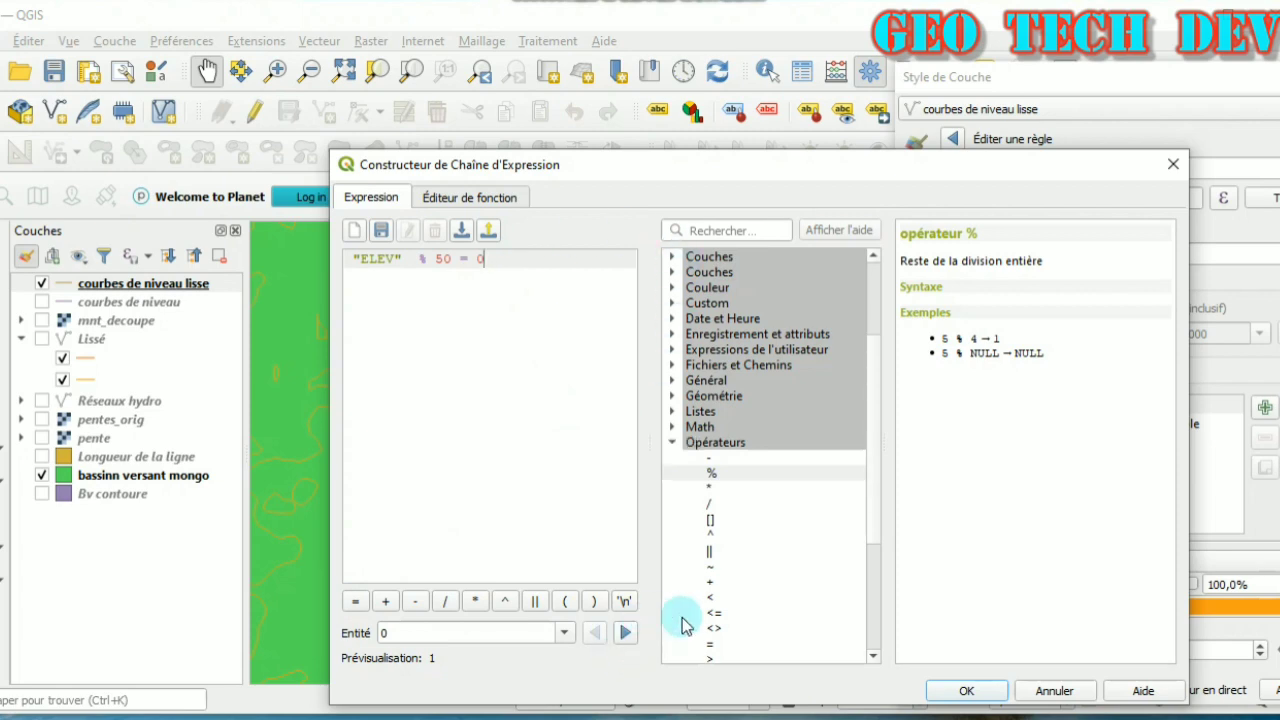
click(970, 691)
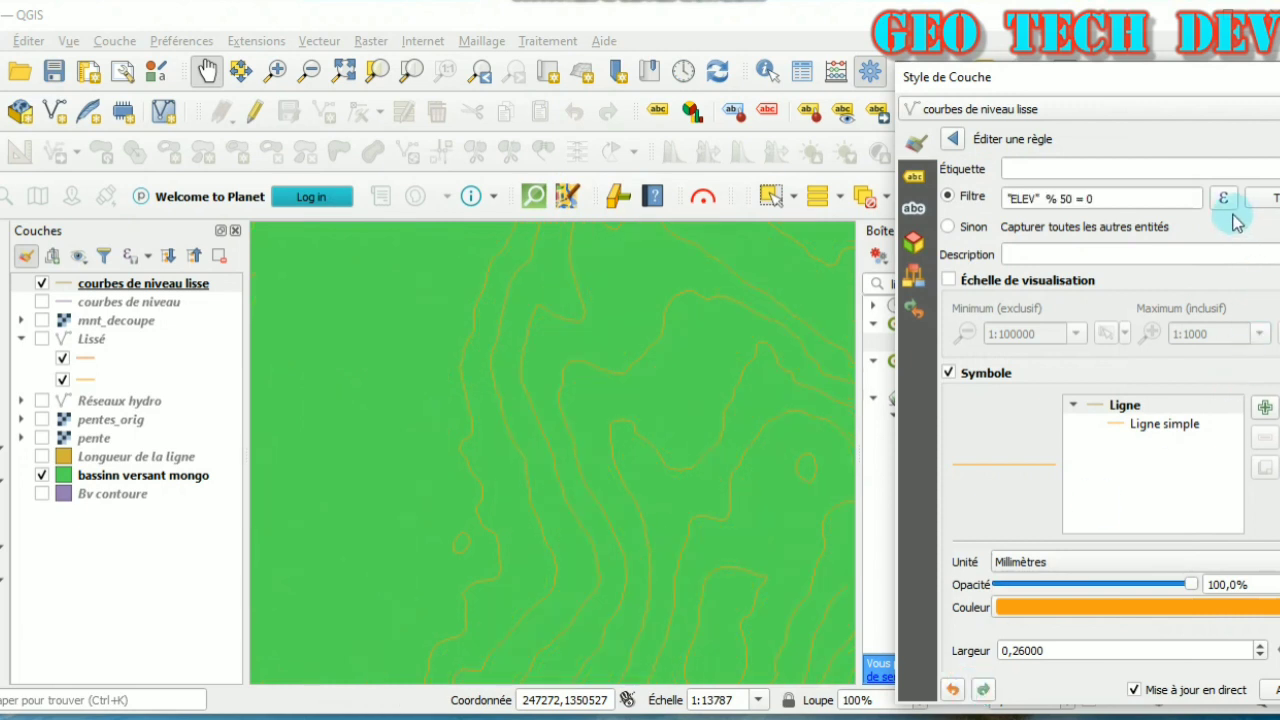
- Test the rule's filter and examine the filtered contours across the basin
click(1264, 198)
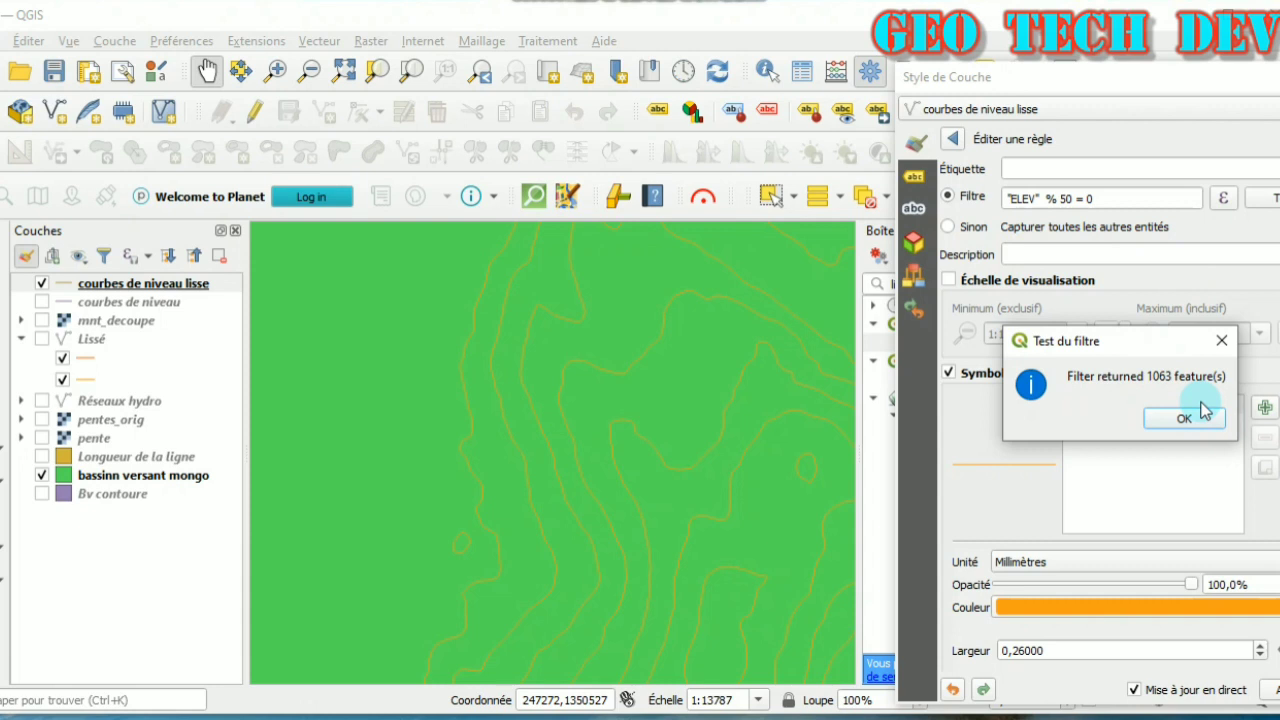
click(1186, 419)
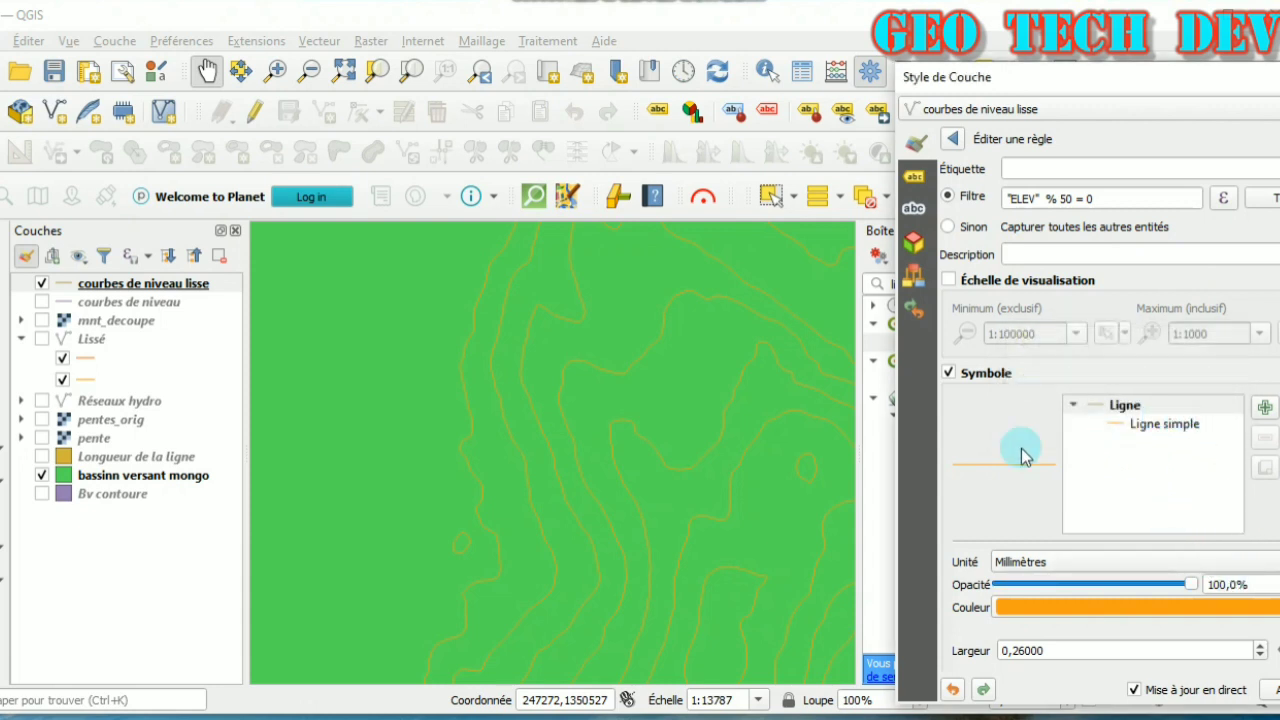
drag(377, 440, 480, 443)
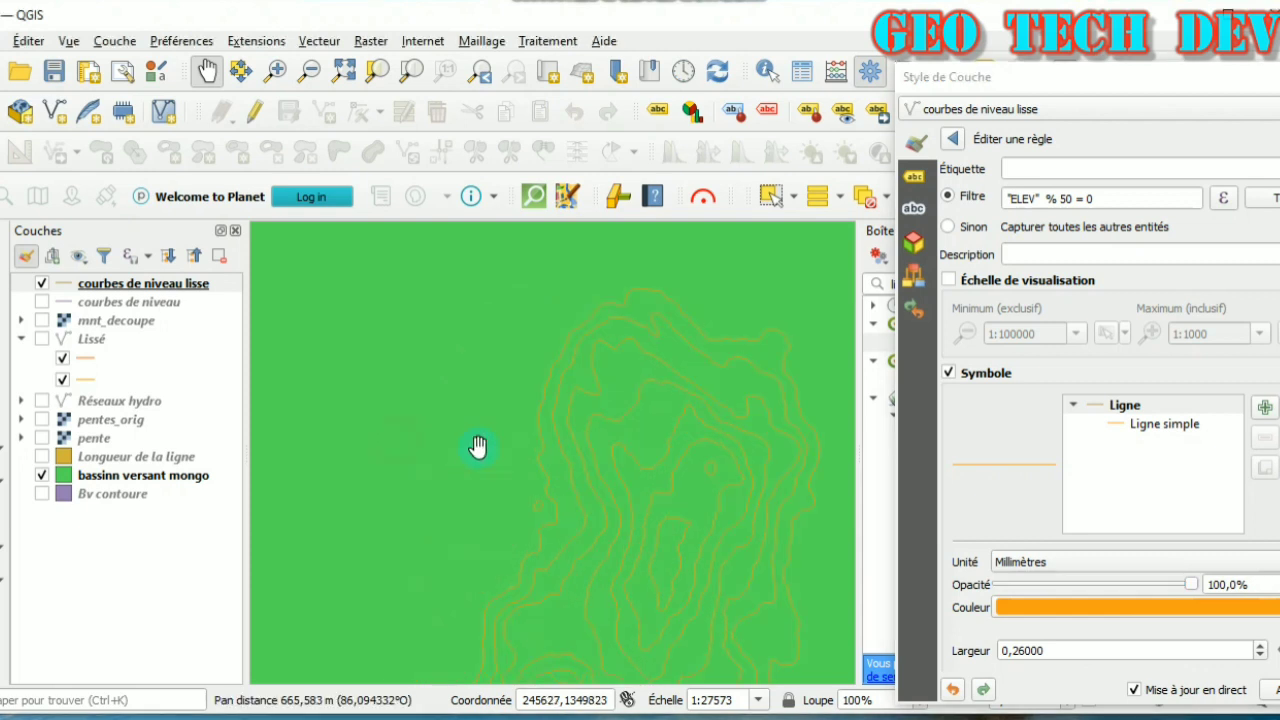
scroll(520, 449, down, 2)
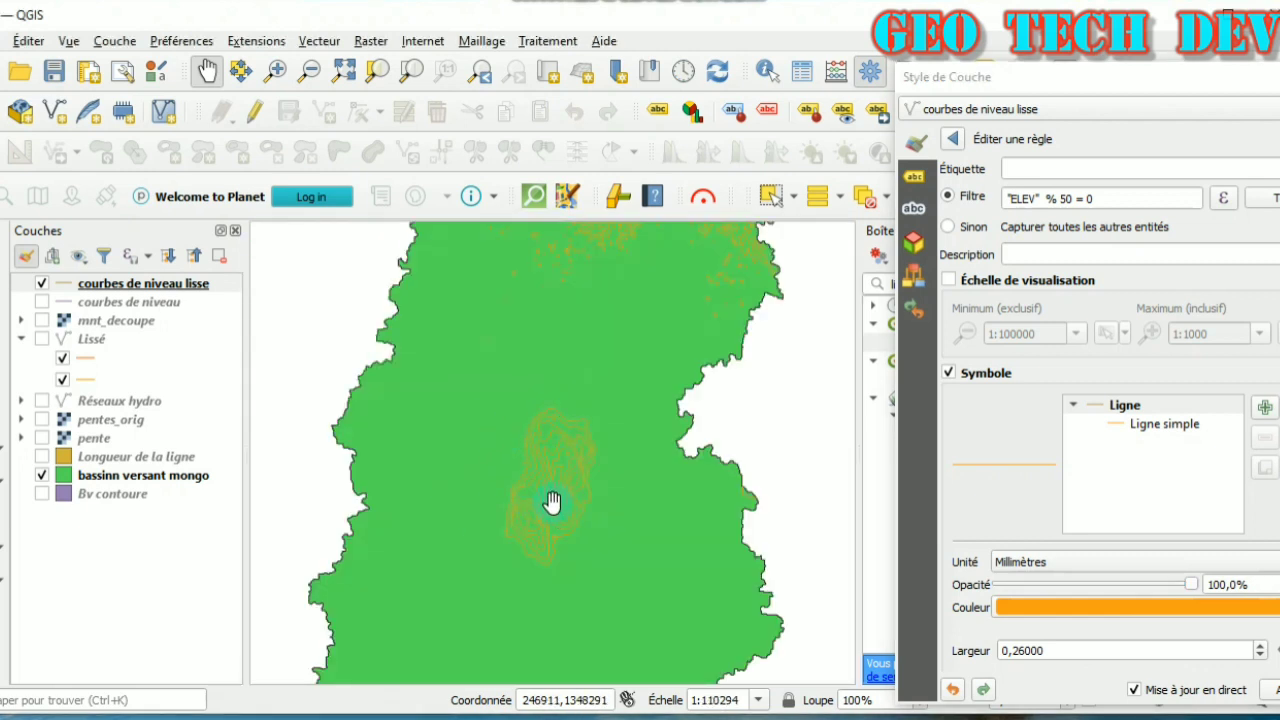
scroll(552, 502, up, 1)
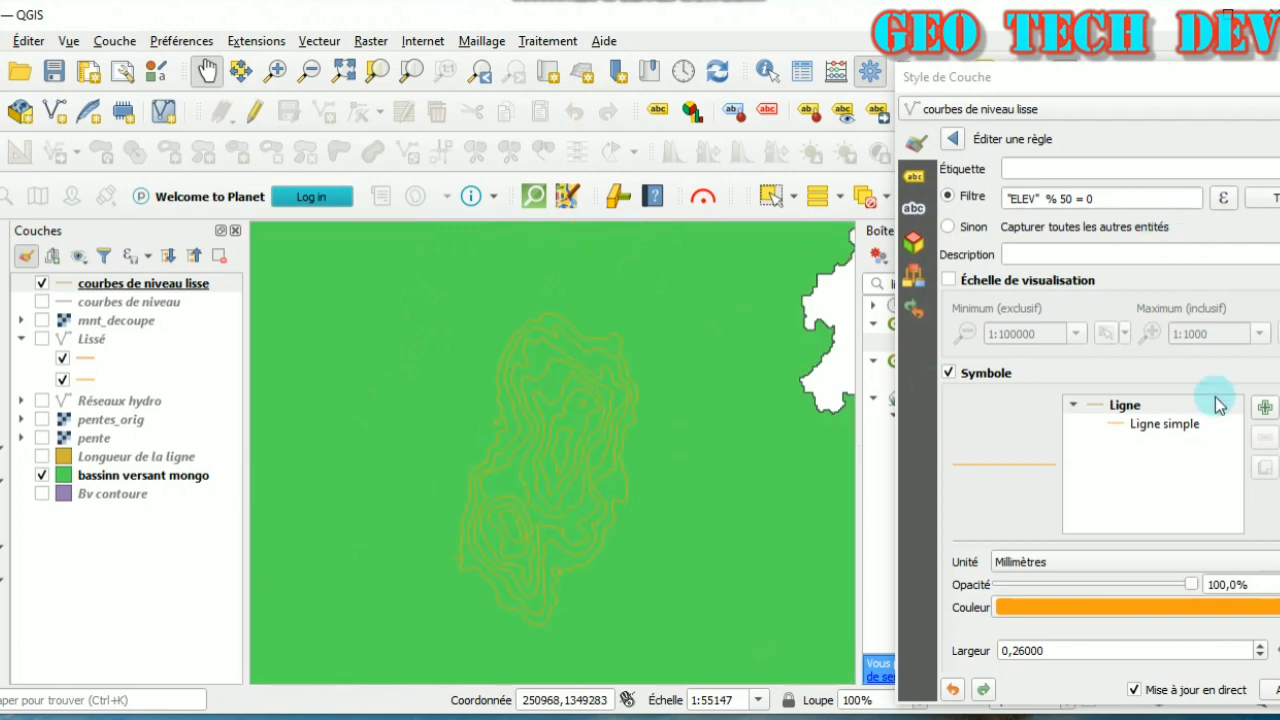
- Set the line width of the filtered rule to 0.46 mm and add a second rule without a filter
click(1260, 646)
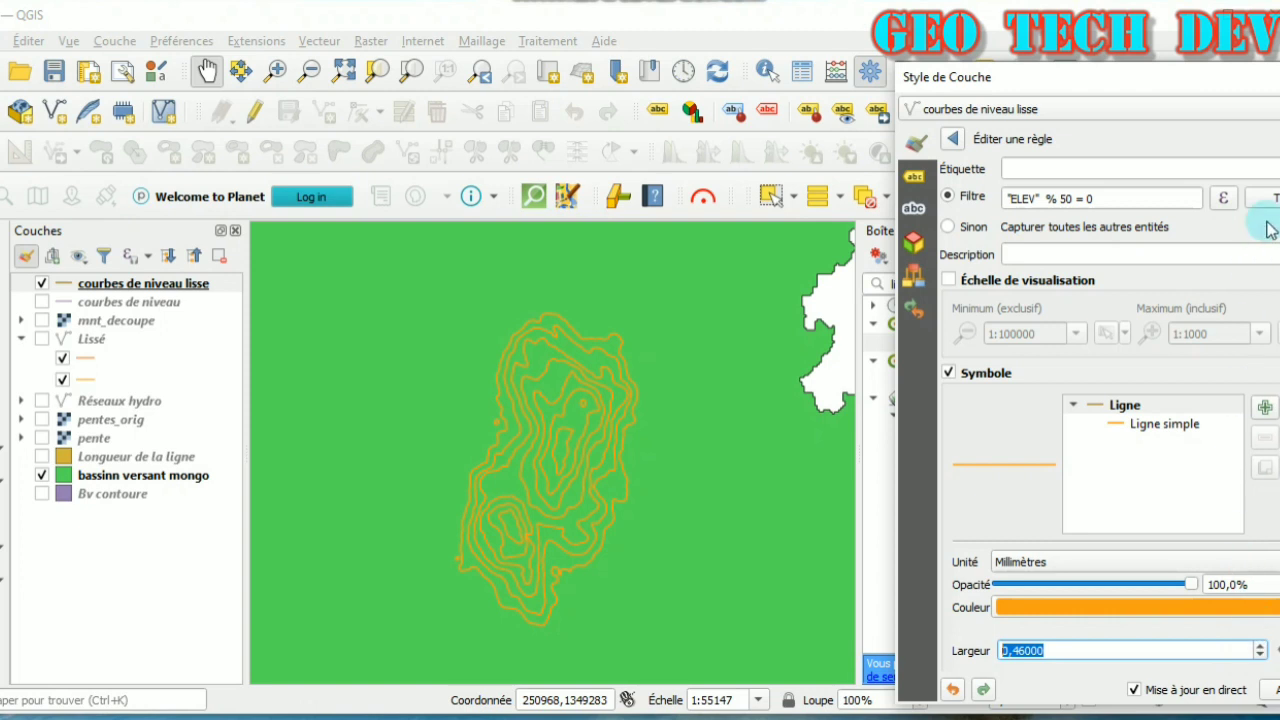
click(958, 143)
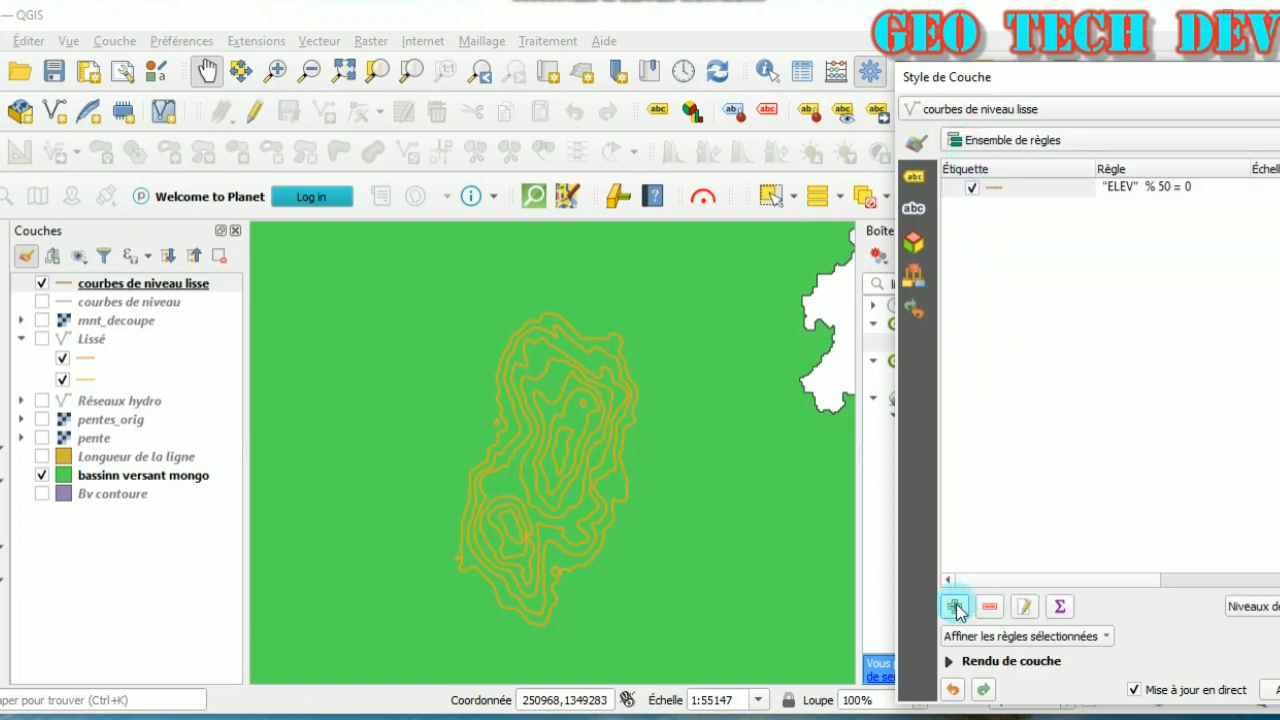
click(956, 607)
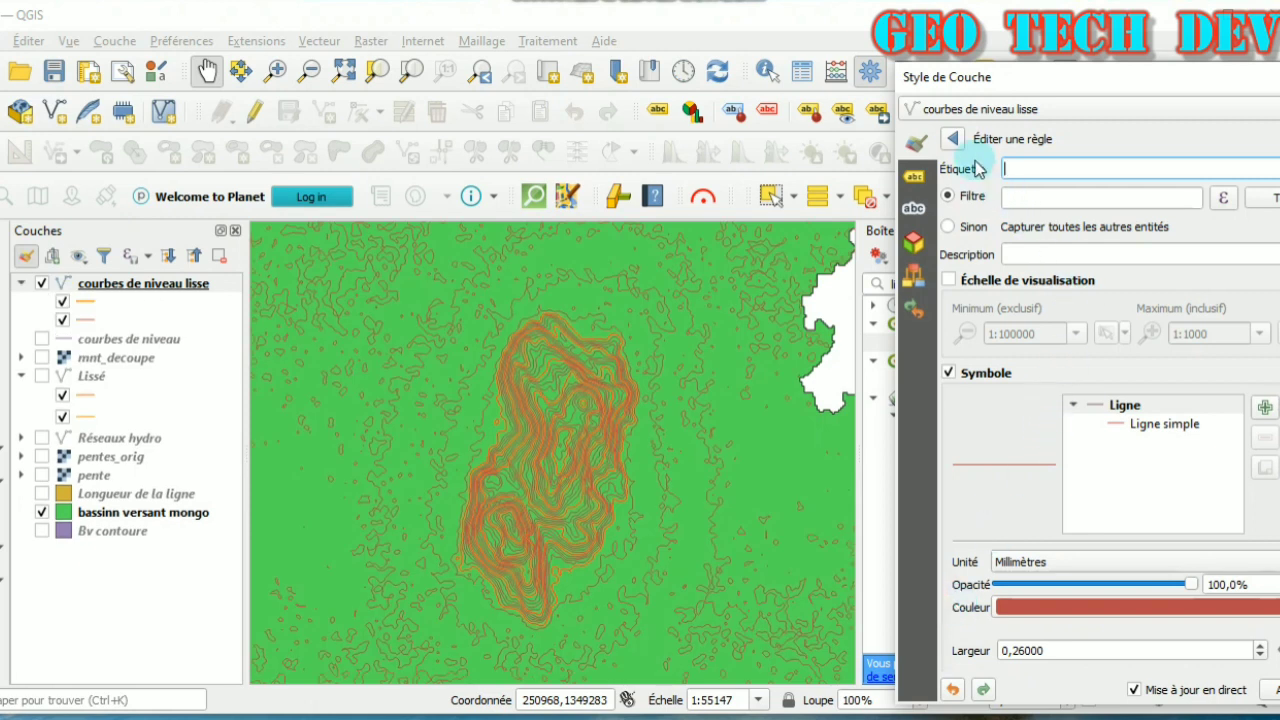
click(953, 139)
- Copy the filter expression "ELEV" % 50 = 0 from the first rule, leaving that rule as it is
click(1015, 188)
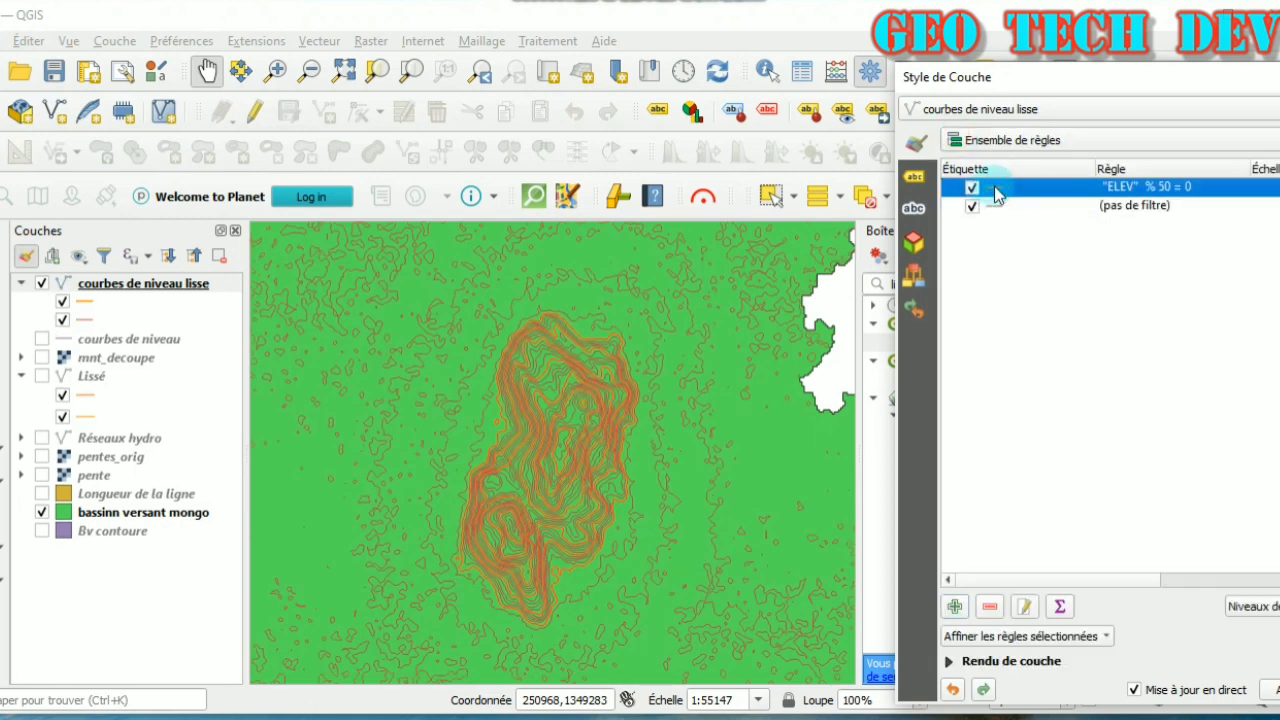
double_click(995, 190)
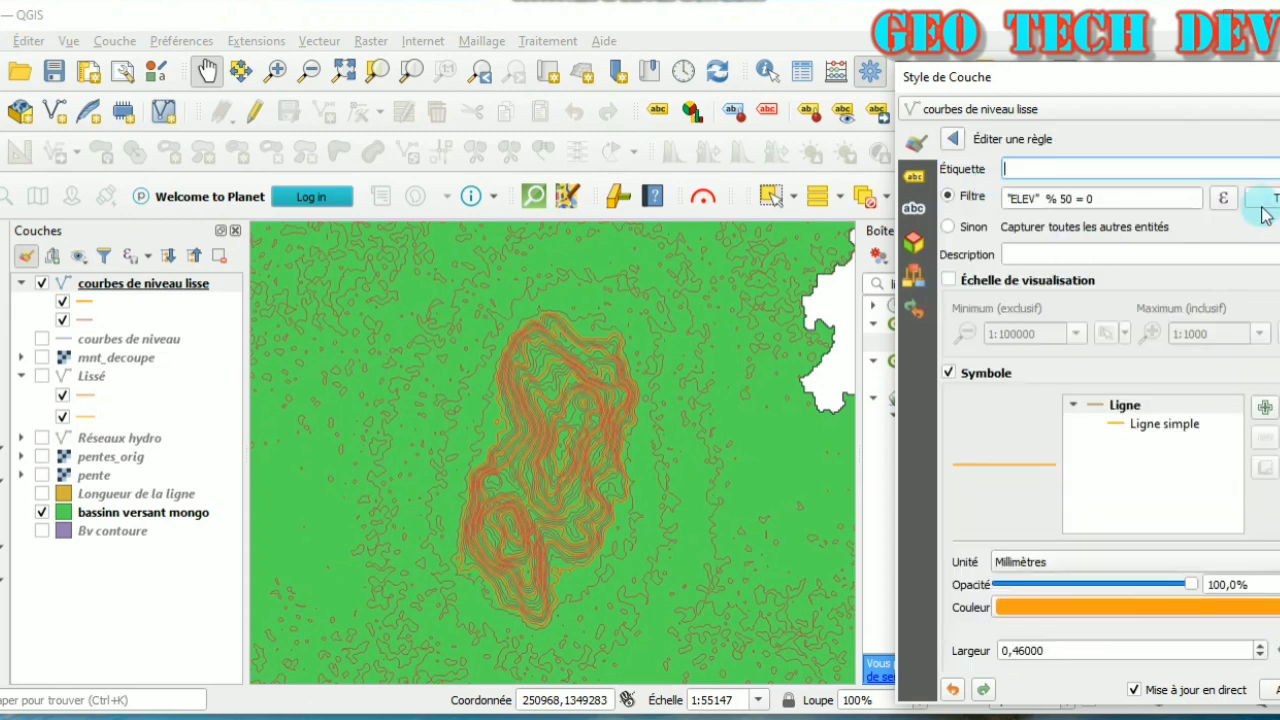
click(1223, 200)
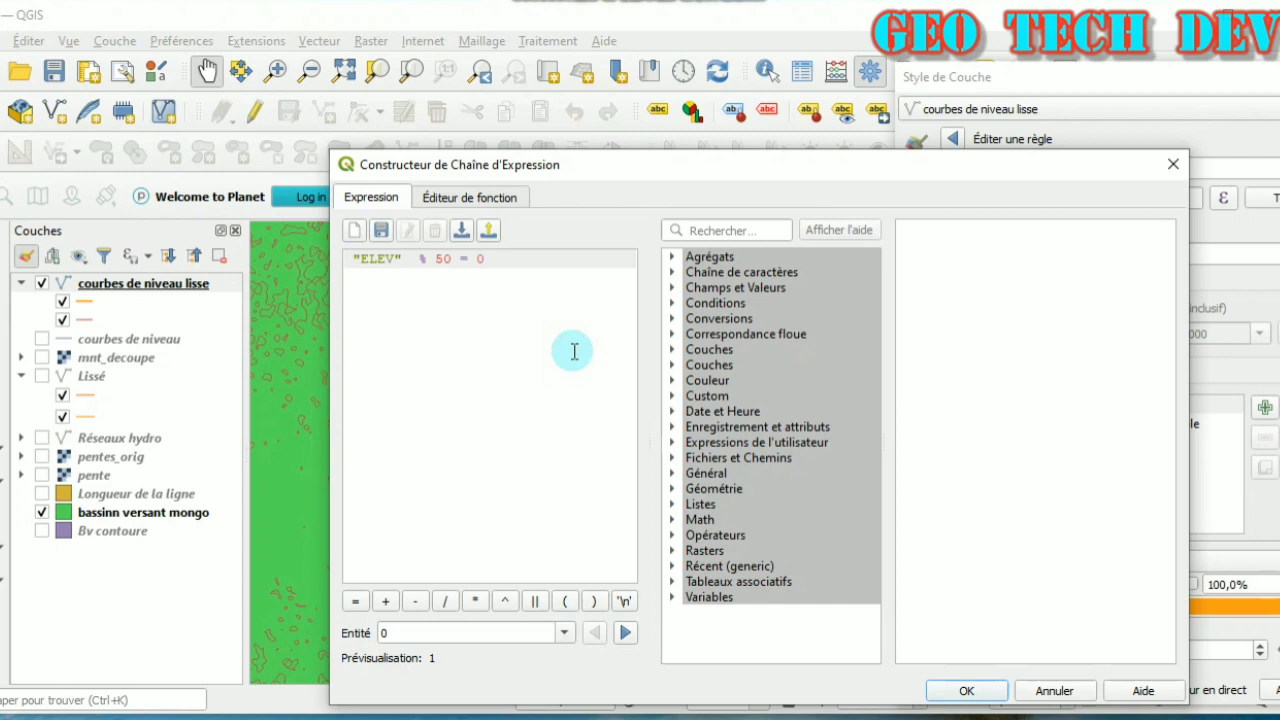
key(ctrl+a)
key(ctrl+c)
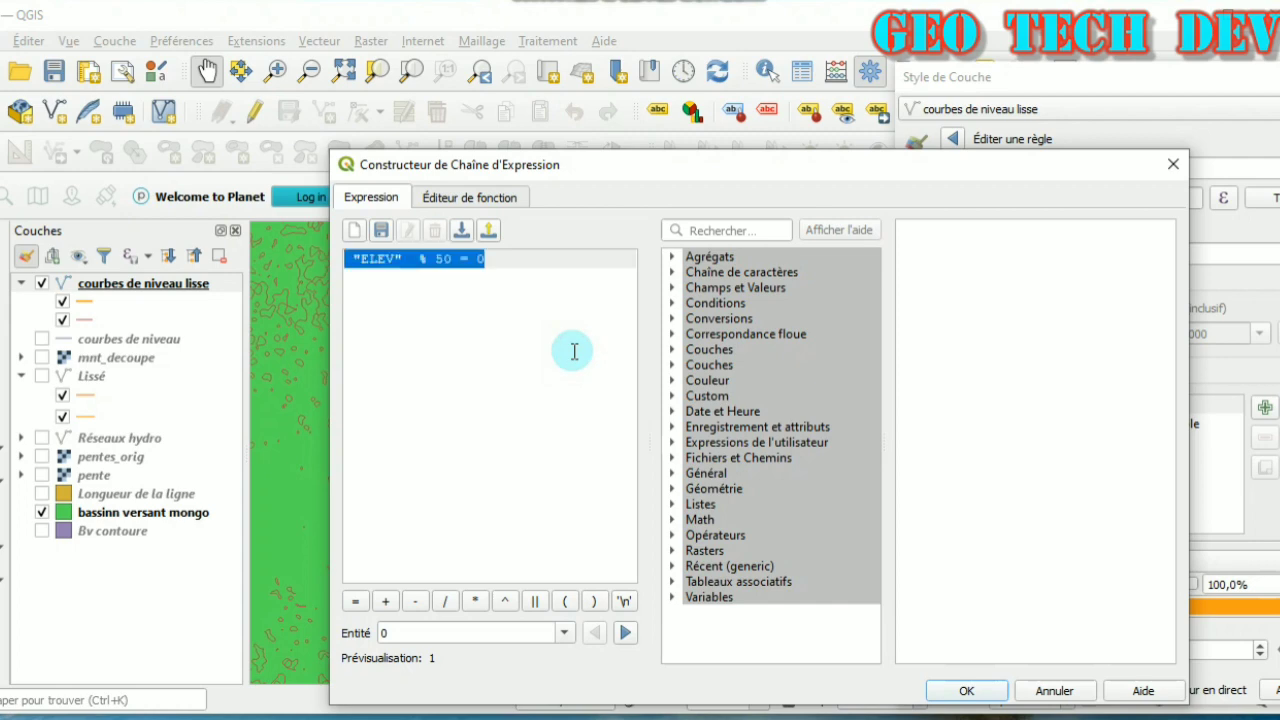
click(1173, 164)
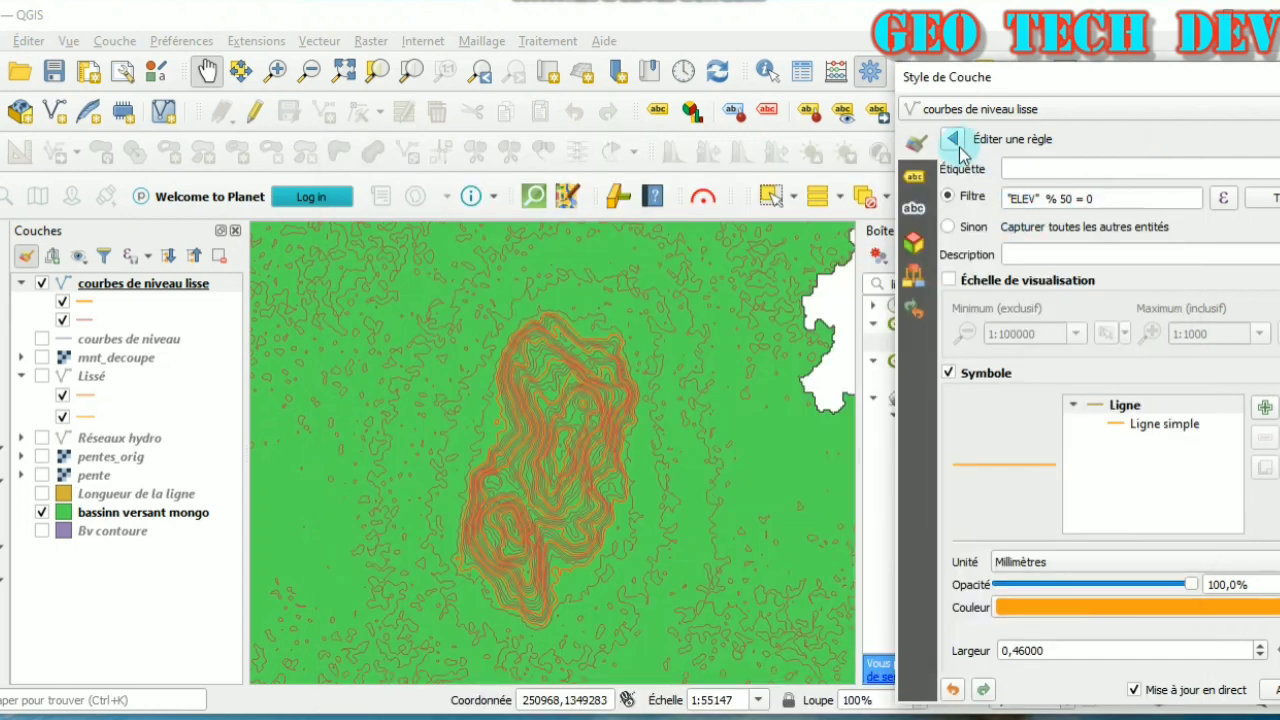
click(952, 139)
- Paste the copied expression into the filter of the second, unfiltered rule and delete its equals sign
click(1010, 208)
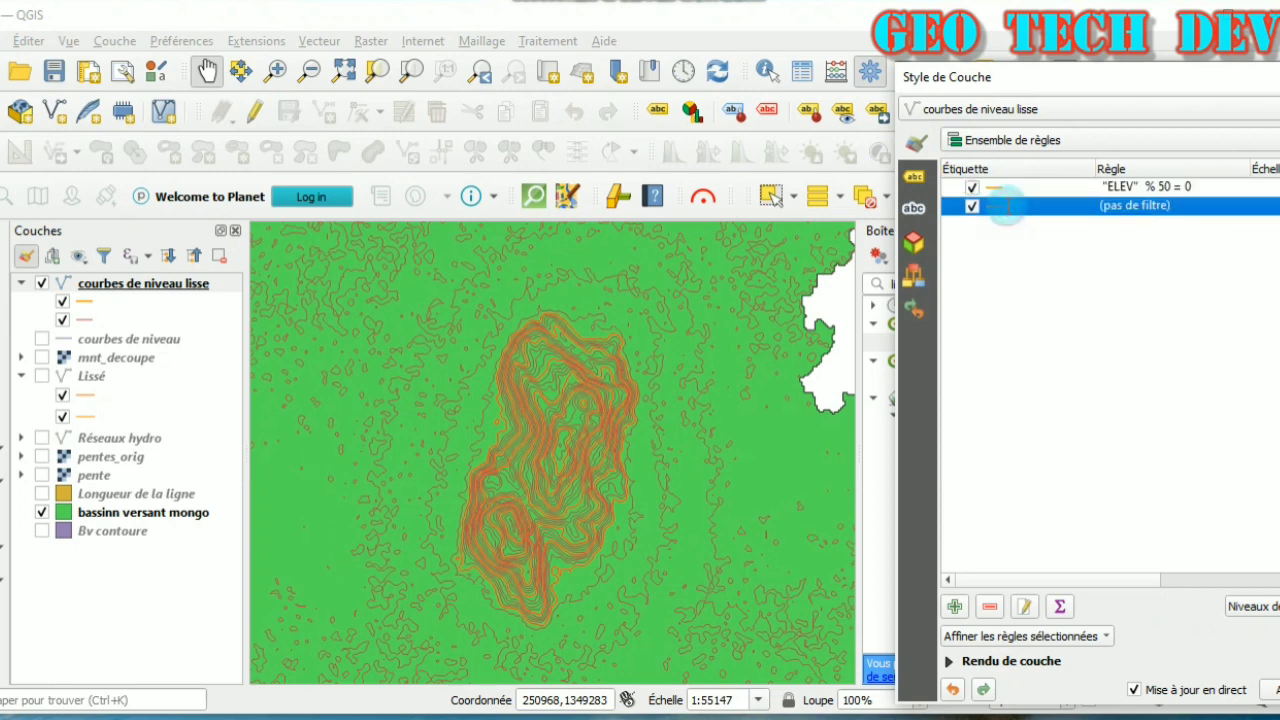
double_click(1007, 206)
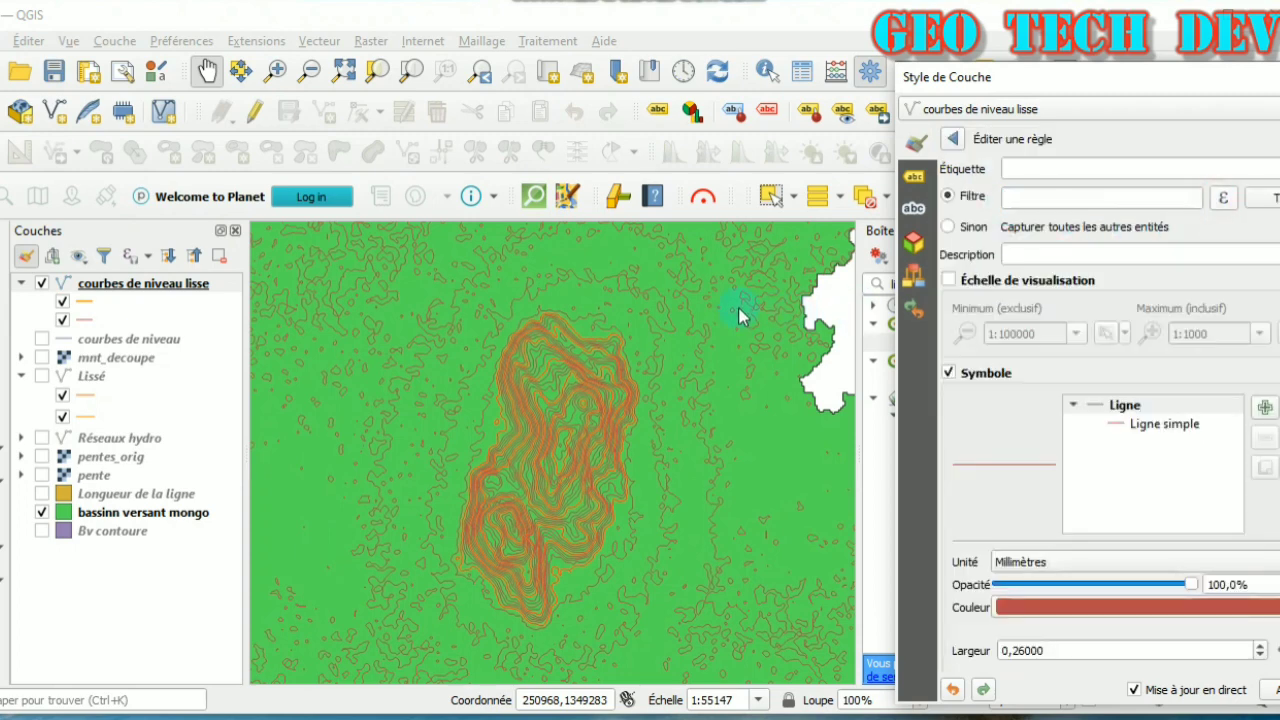
click(1222, 196)
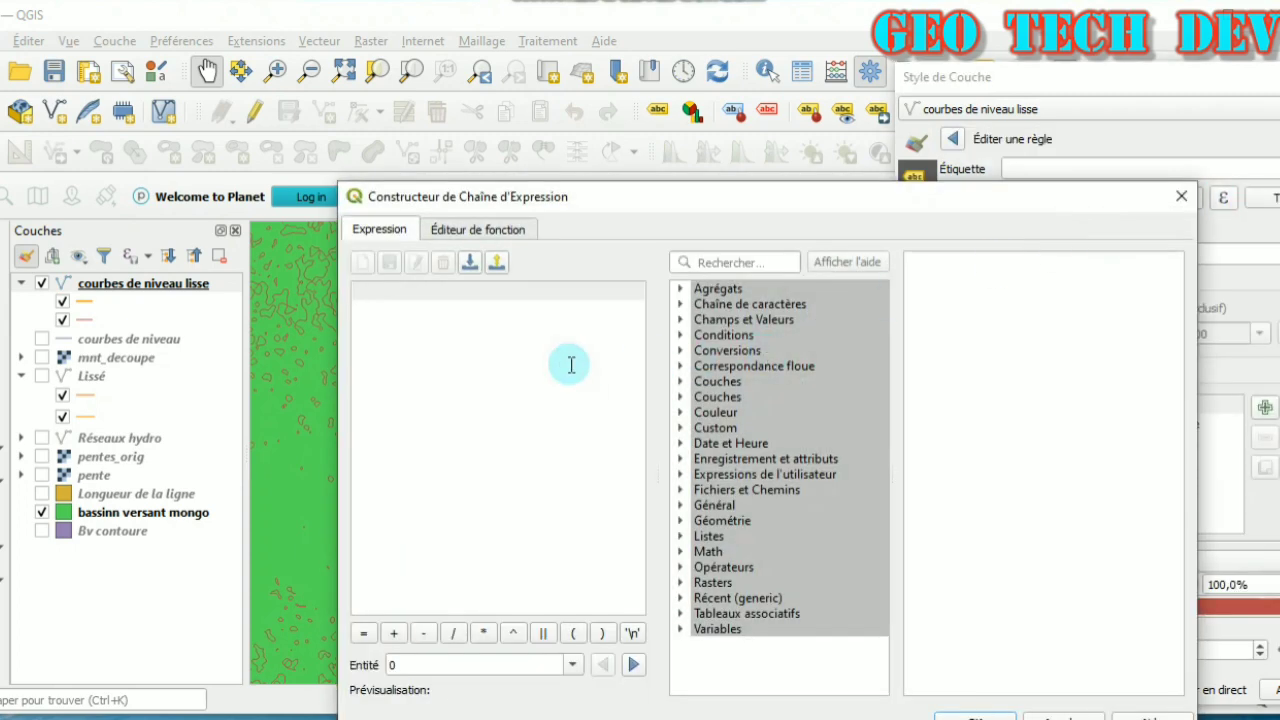
key(ctrl+v)
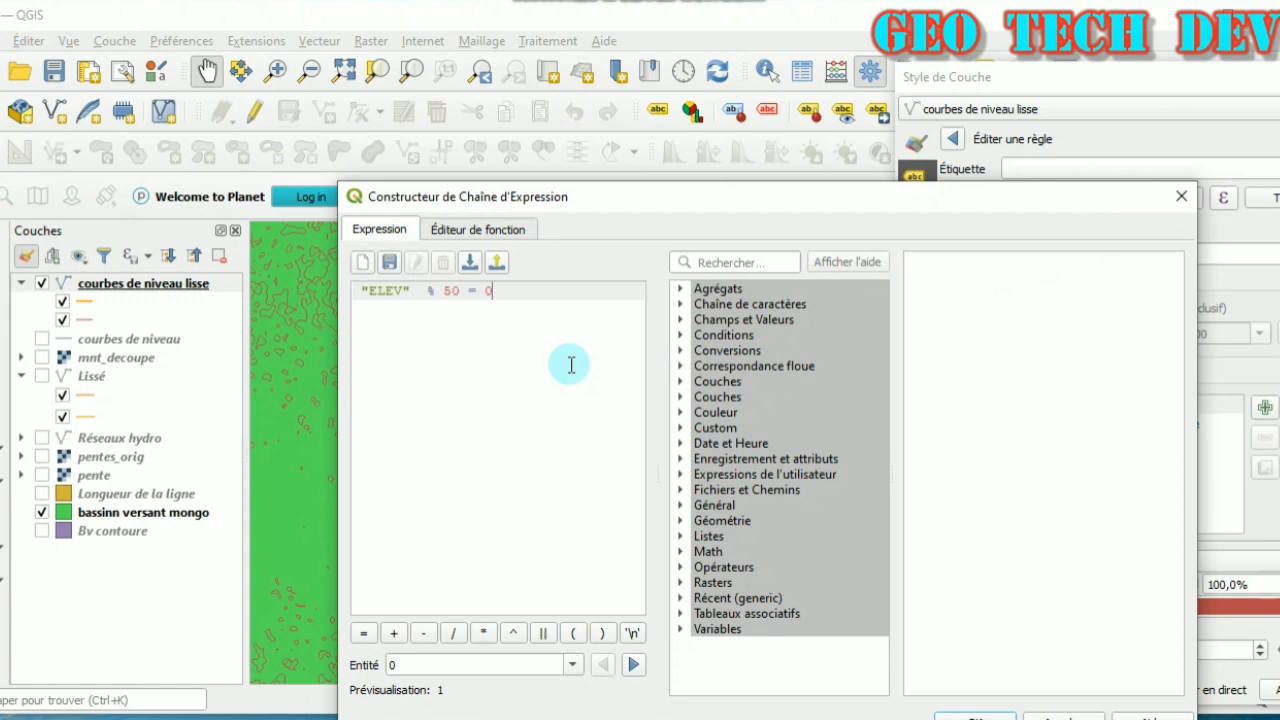
click(480, 289)
key(BackSpace)
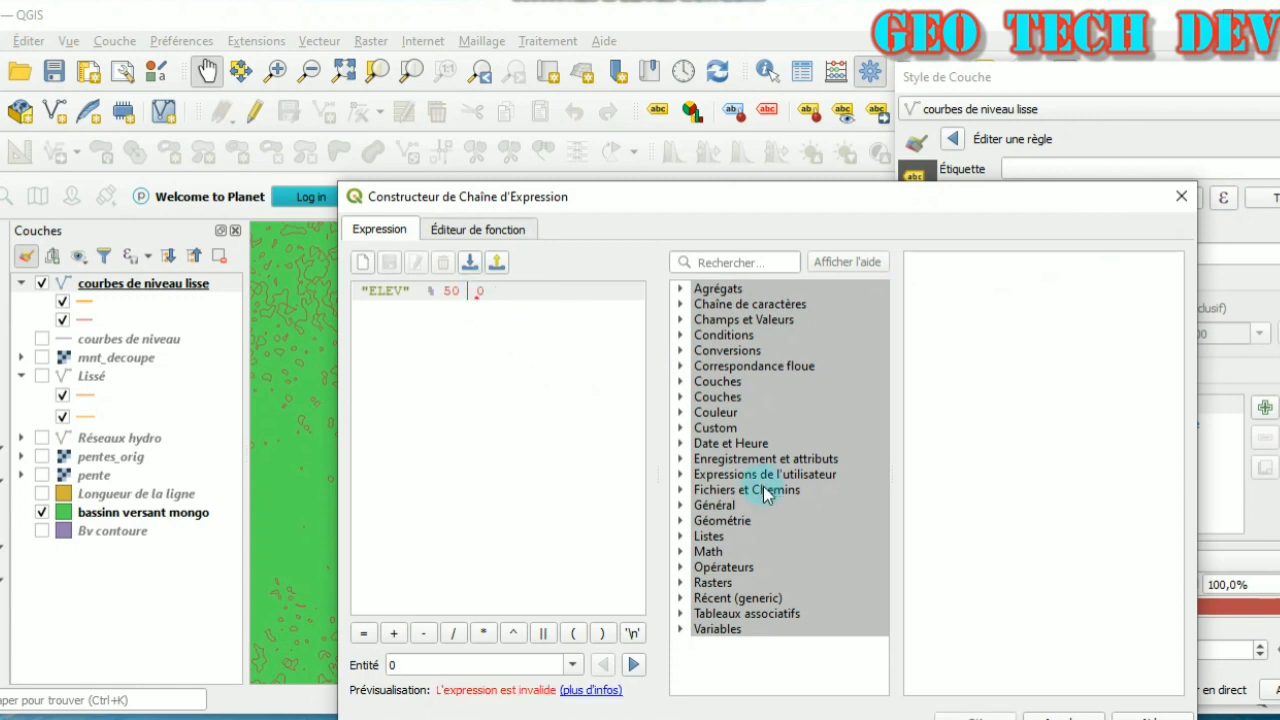
- Complete the second rule's filter as "ELEV" % 50 <> 0 using the not-equal operator, and apply it
click(686, 568)
scroll(700, 571, down, 2)
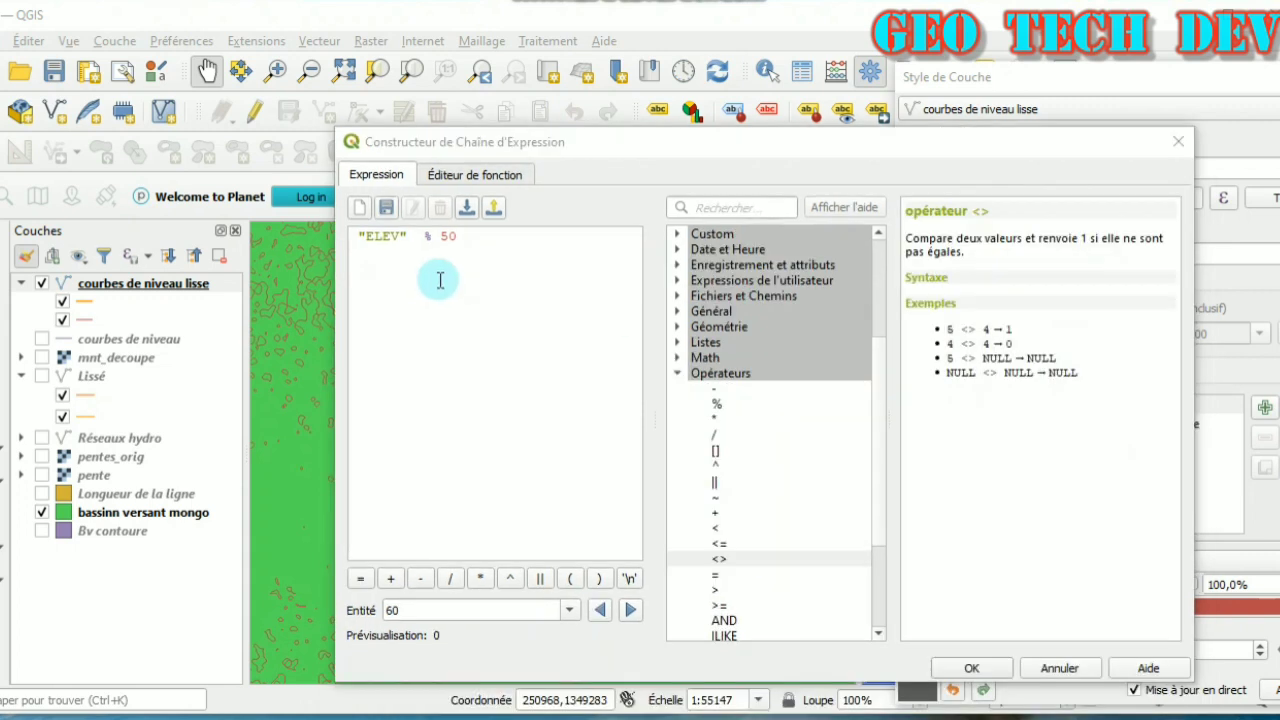
click(463, 237)
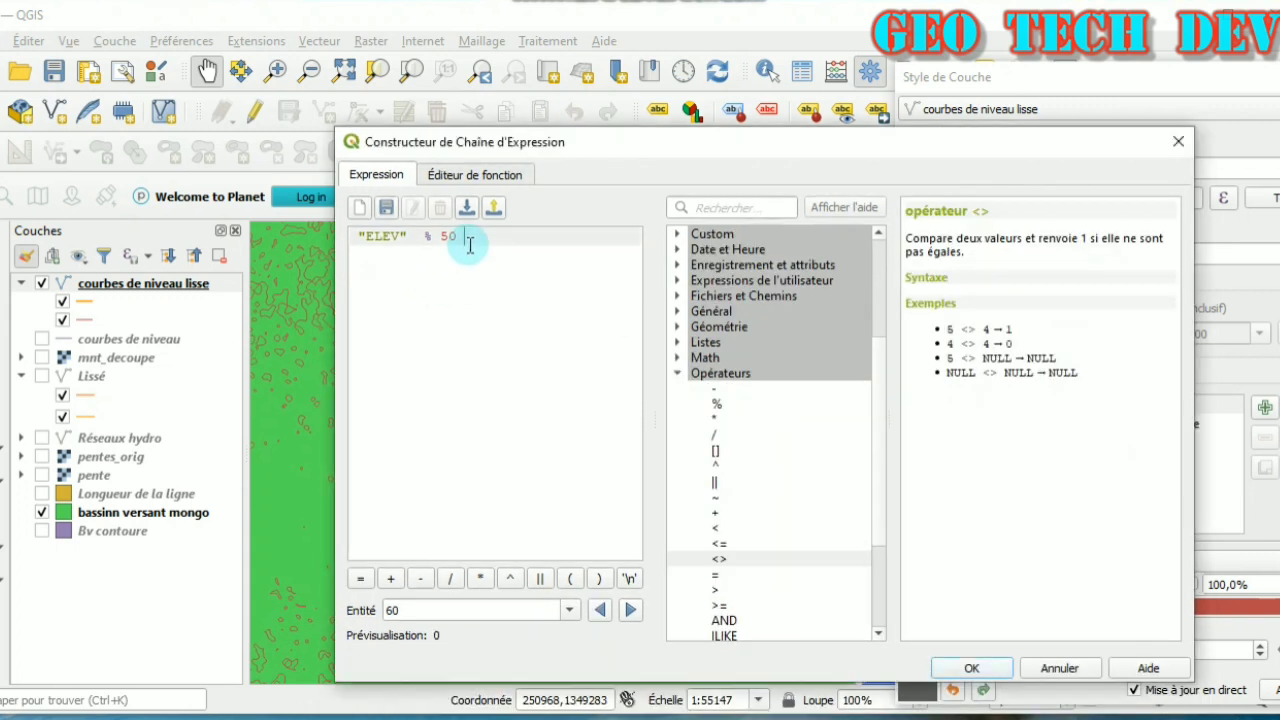
click(726, 560)
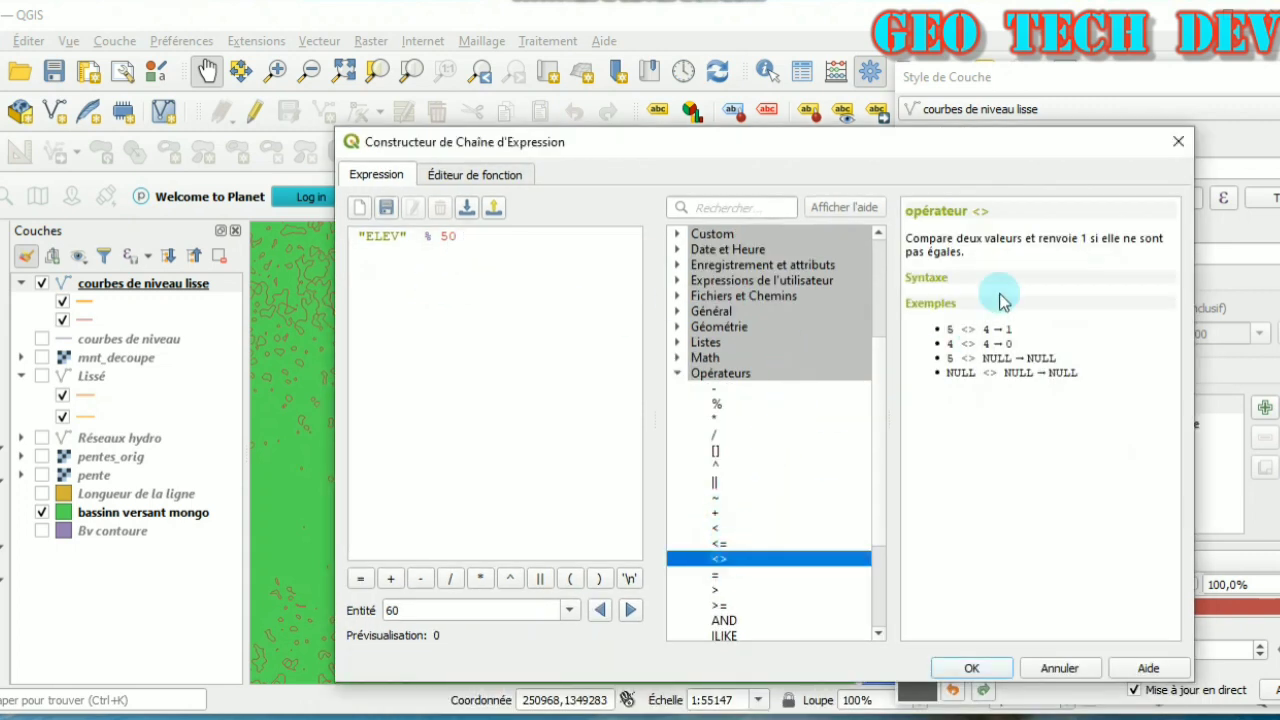
double_click(825, 558)
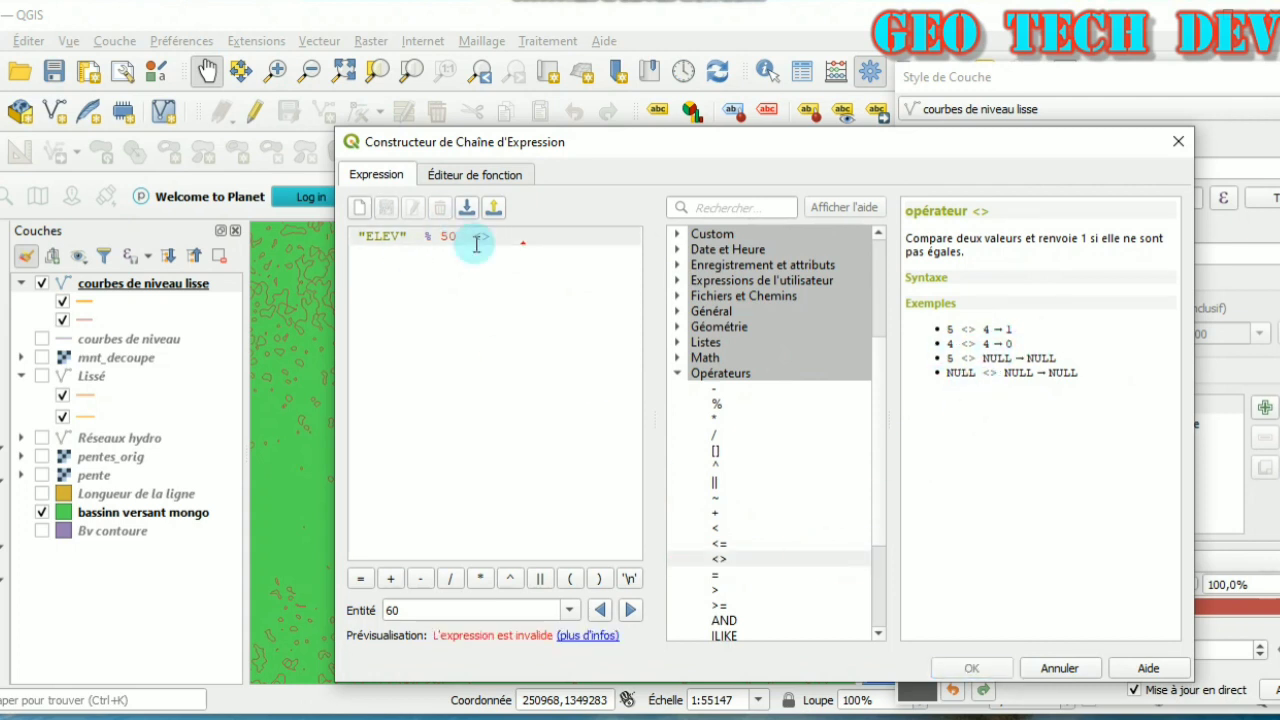
text(0)
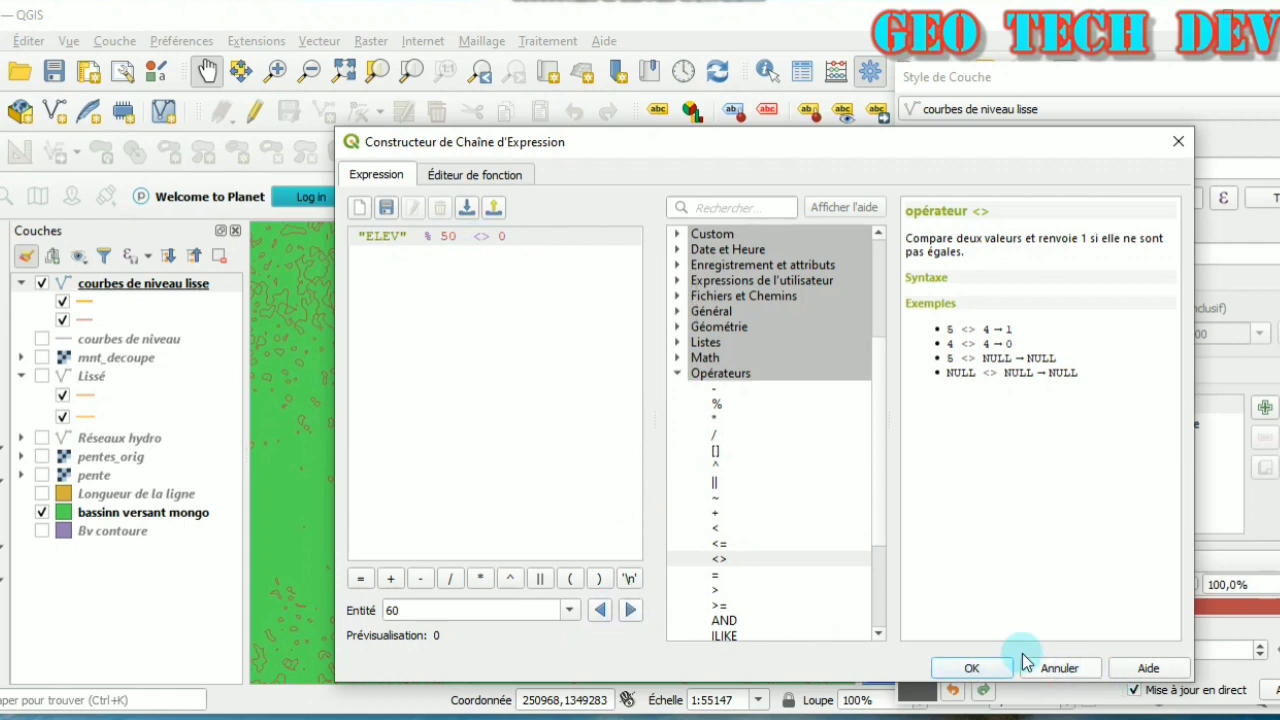
click(971, 666)
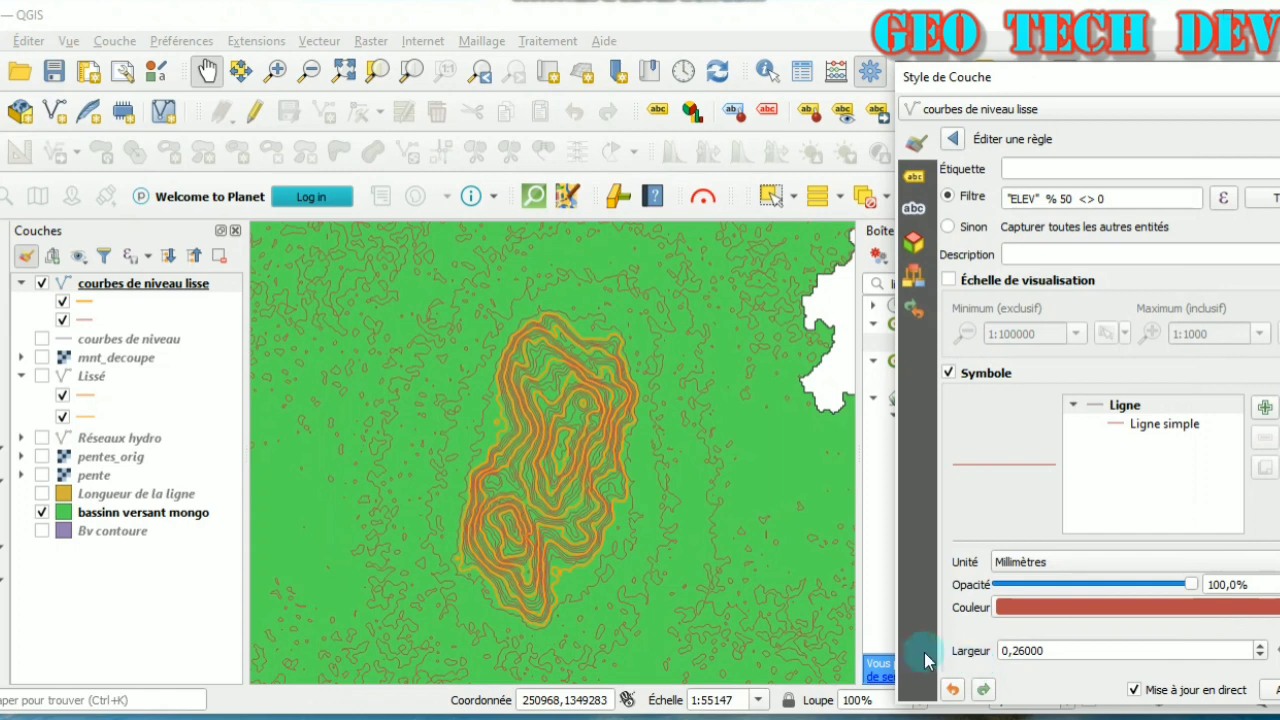
- Test the second rule's filter and examine how index and intermediate contours differ across the basin
click(1260, 198)
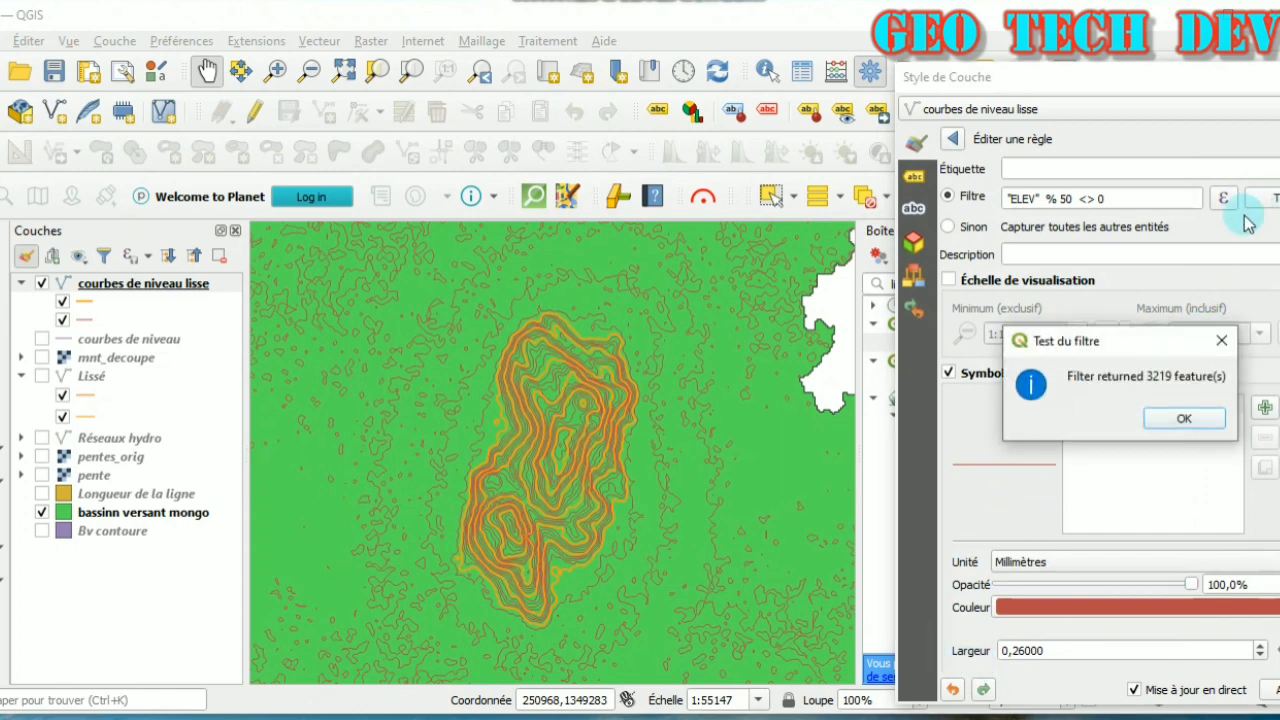
click(1184, 420)
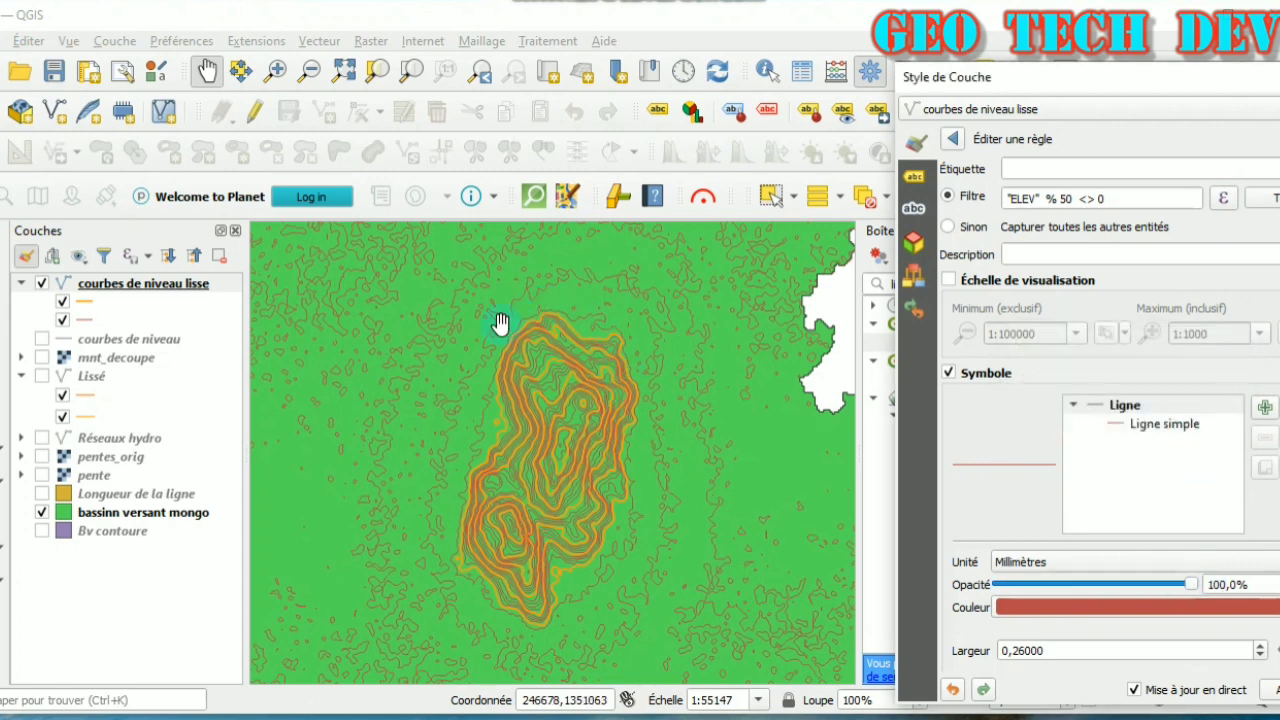
scroll(538, 406, up, 1)
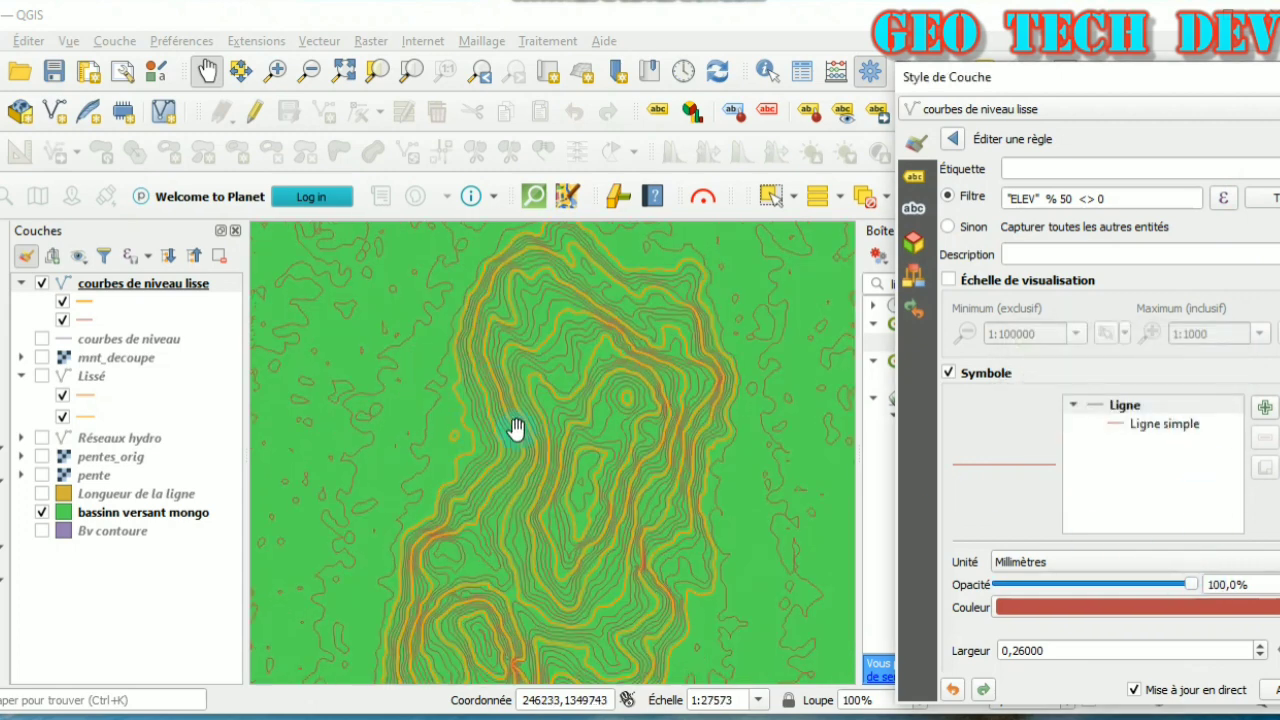
- Change the line colour of the "ELEV" % 50 <> 0 rule, trying orange shades before shifting the hue to yellow
click(1276, 607)
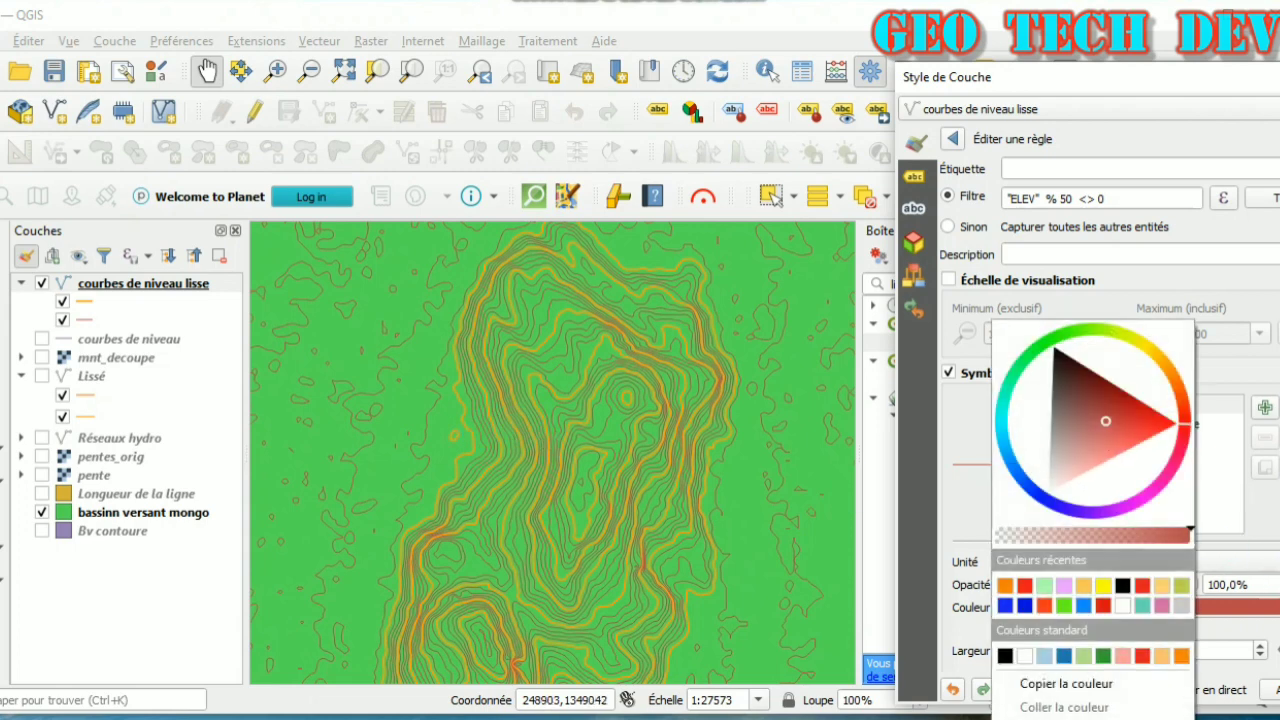
click(1005, 587)
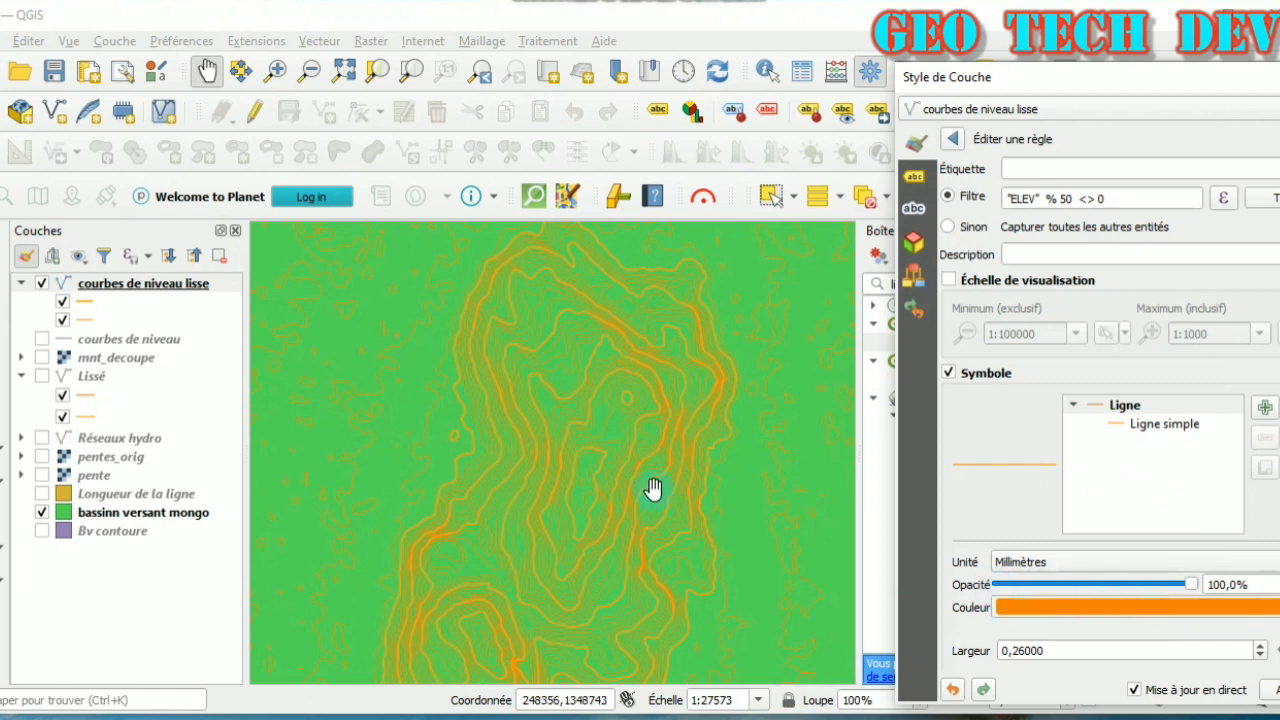
scroll(497, 443, up, 2)
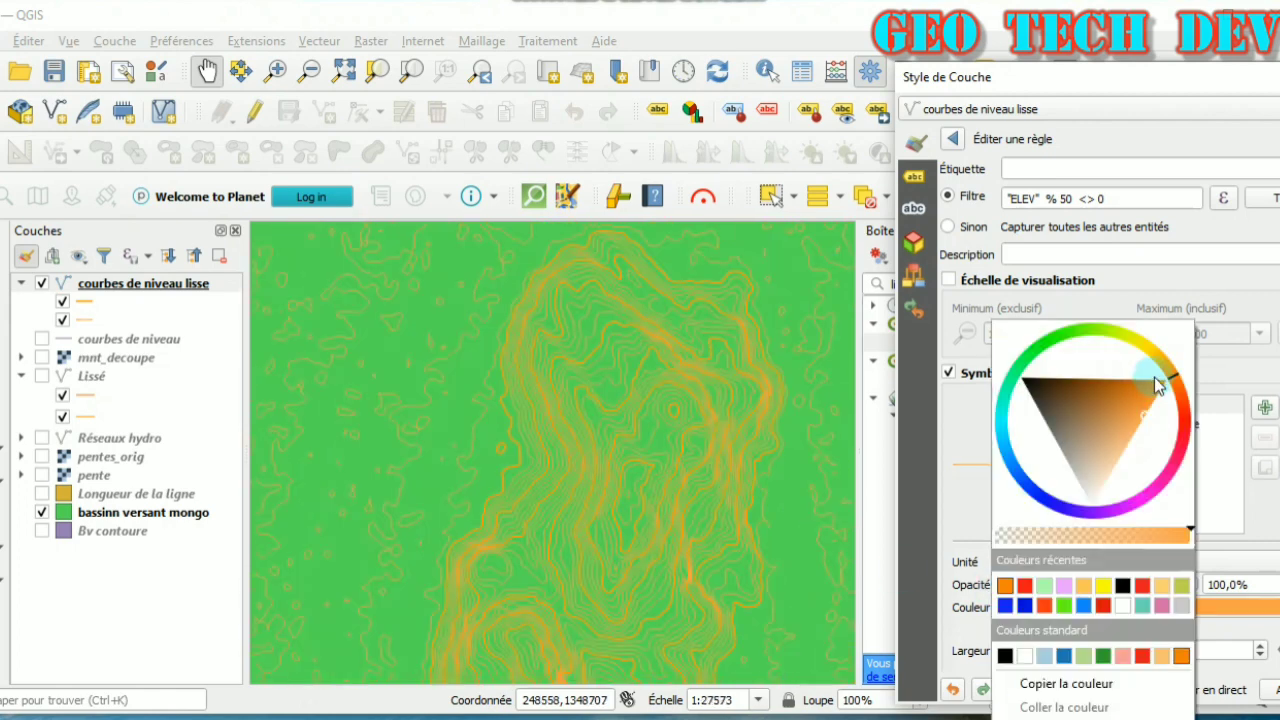
click(1136, 381)
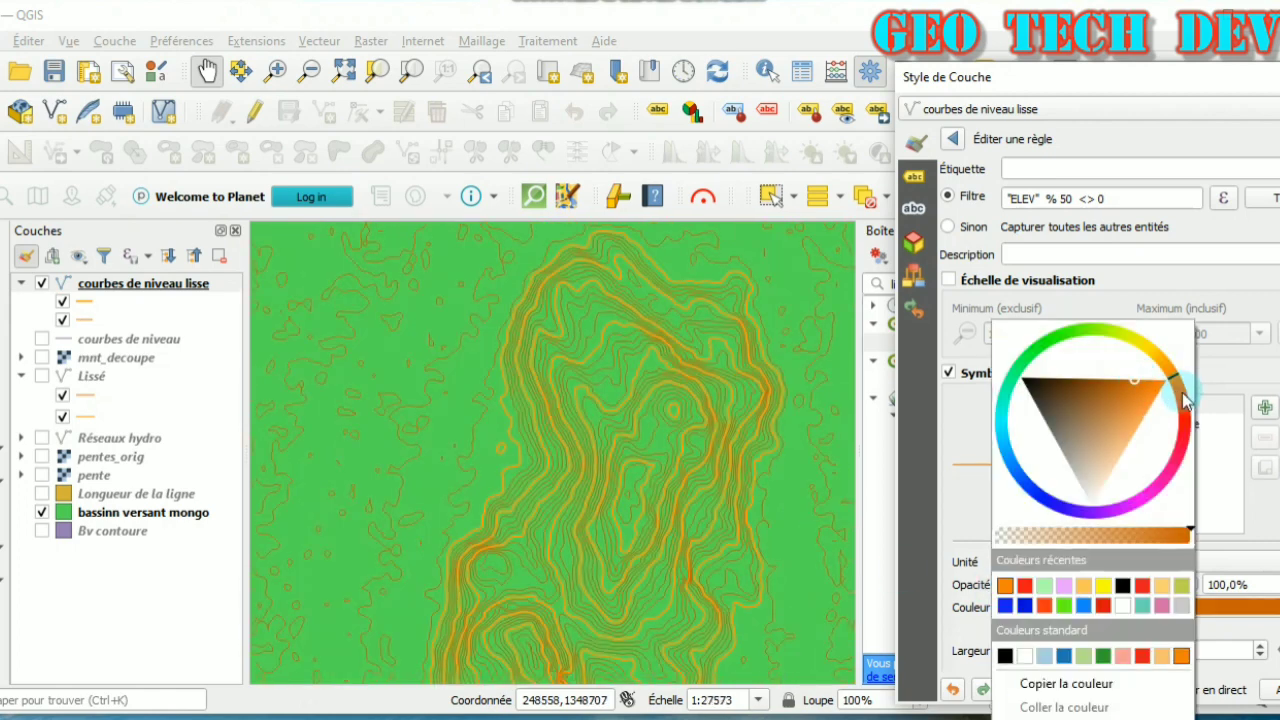
click(1147, 346)
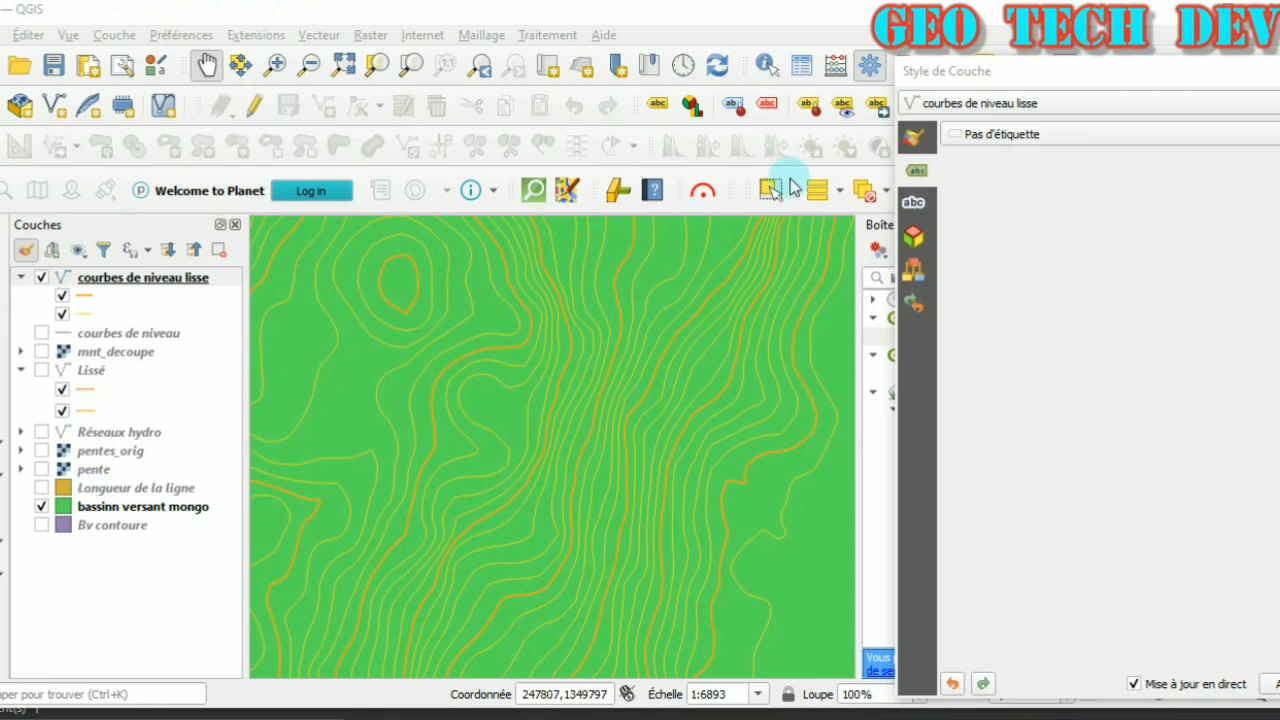
- Switch the labelling of courbes de niveau lisse to rule-based and delete the existing label rule
click(971, 134)
click(995, 177)
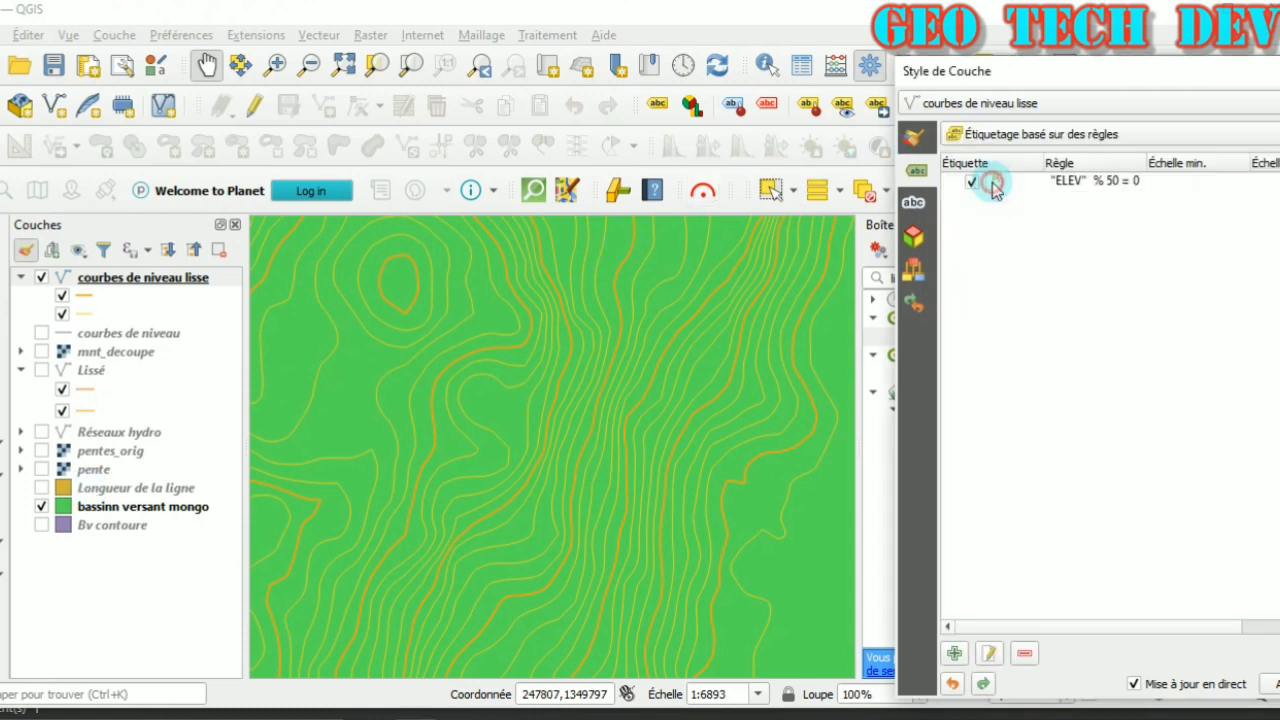
click(990, 181)
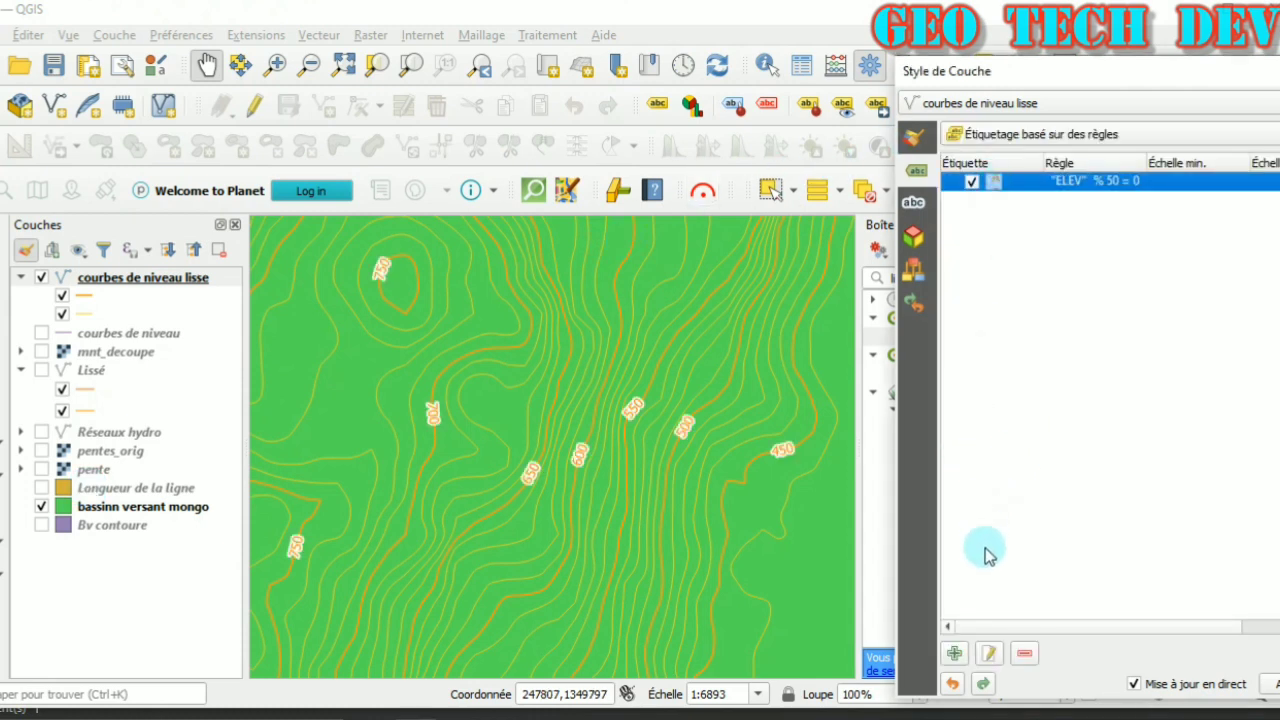
click(1026, 655)
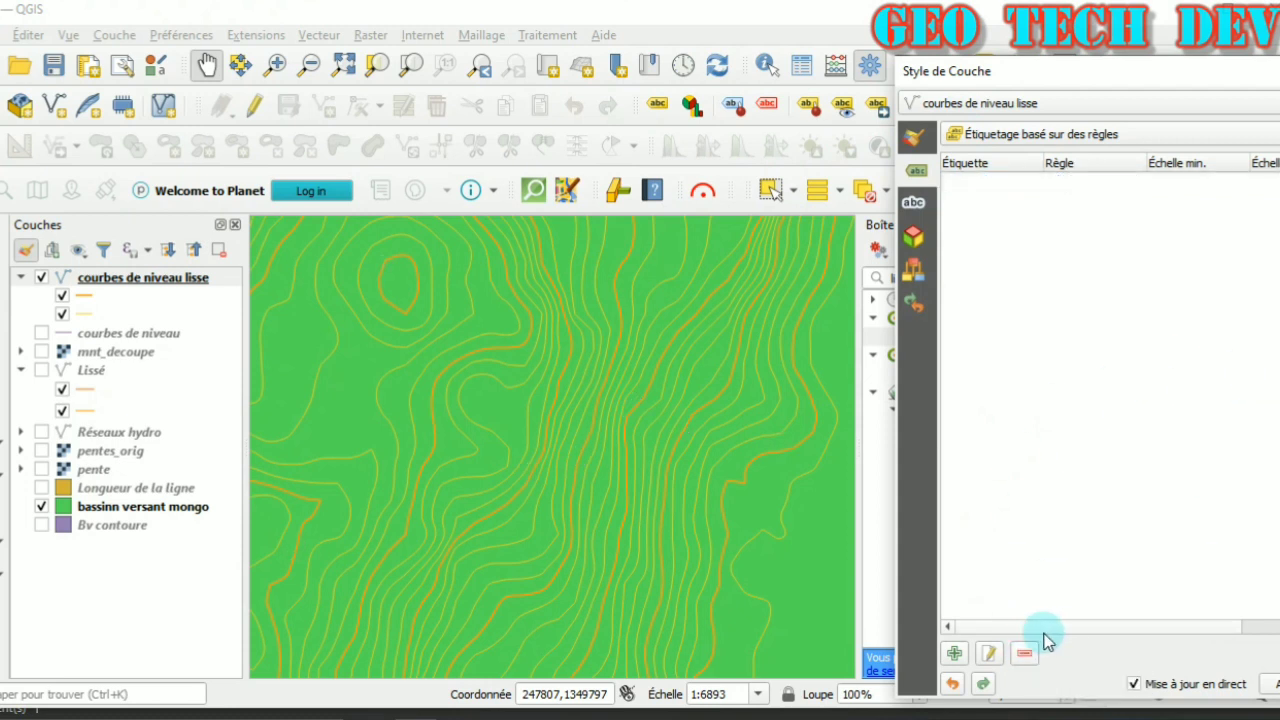
- Add a new label rule with the filter "ELEV" % 50 = 0
click(955, 655)
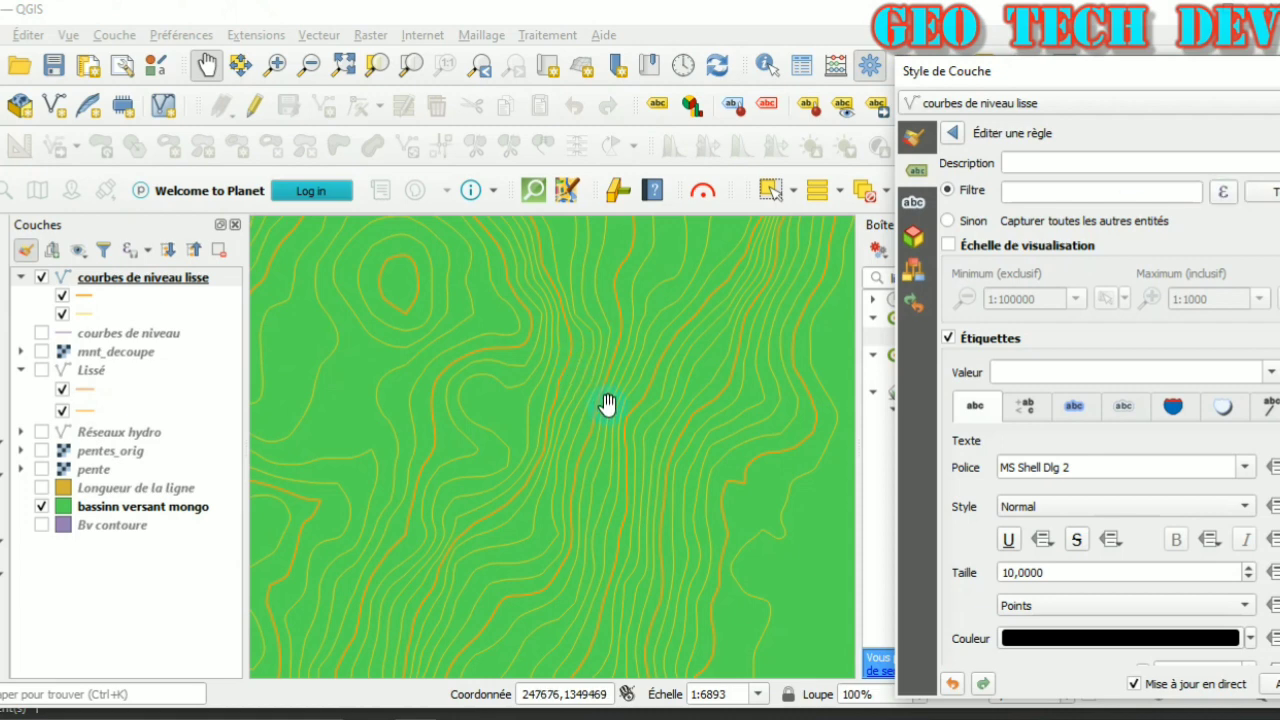
click(1223, 195)
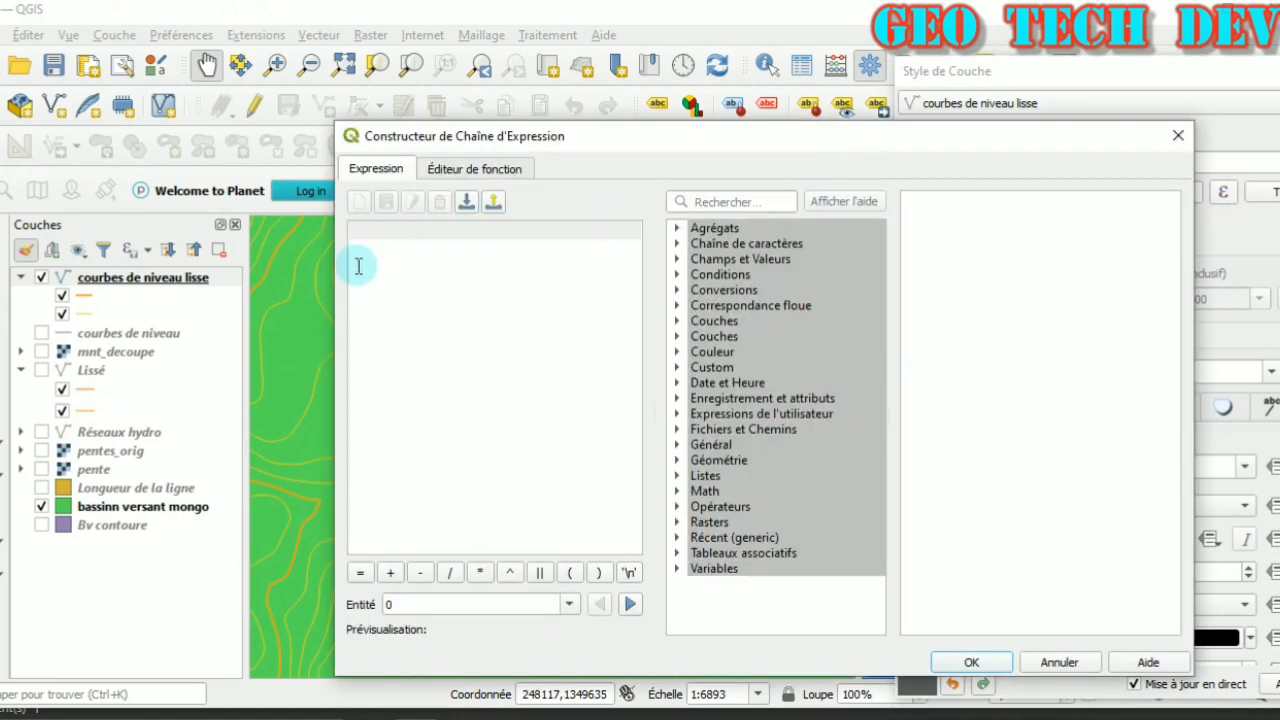
text("ELEV"  % 50 = 0)
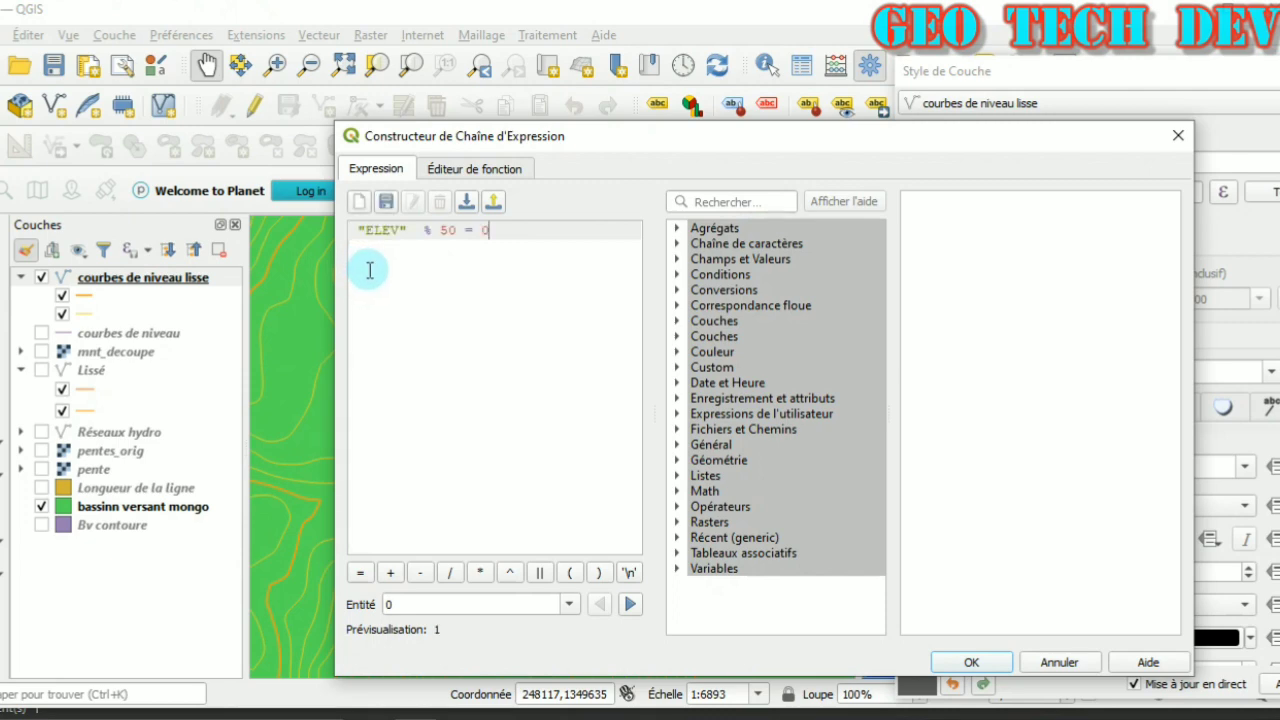
click(968, 662)
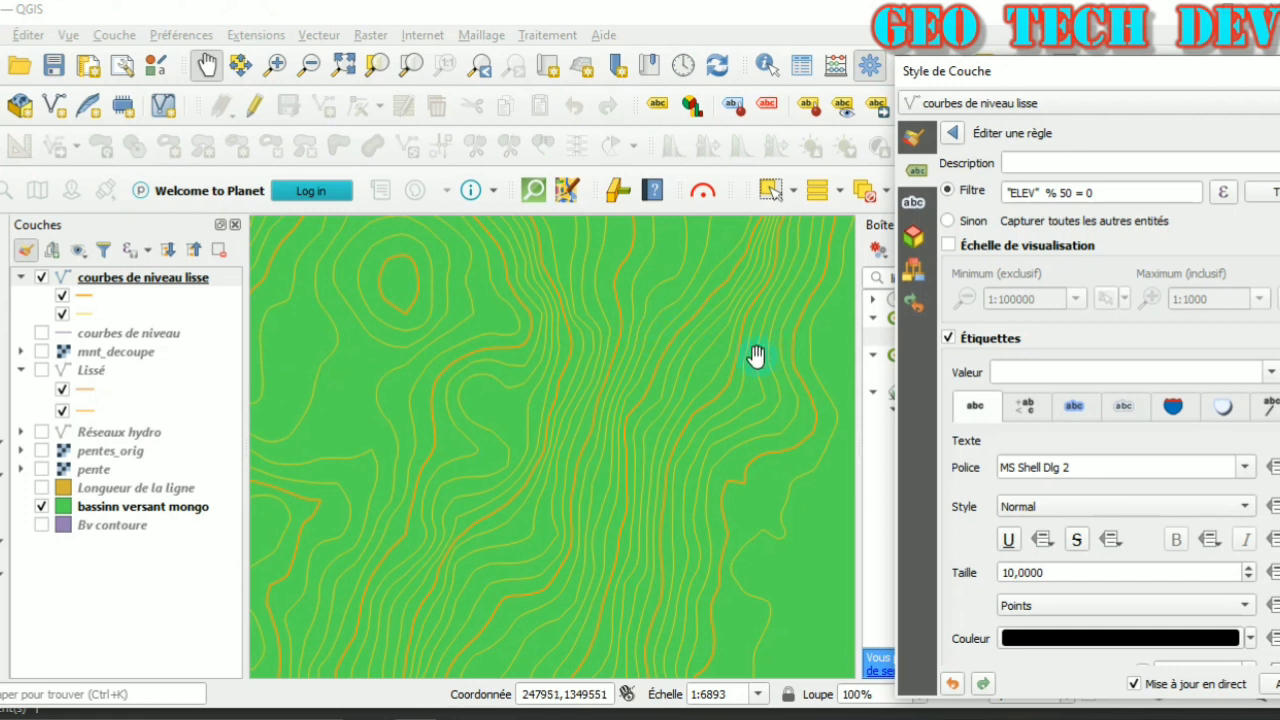
- Use the ELEV field as the label value of the new rule and check the labels on the contours
click(1269, 372)
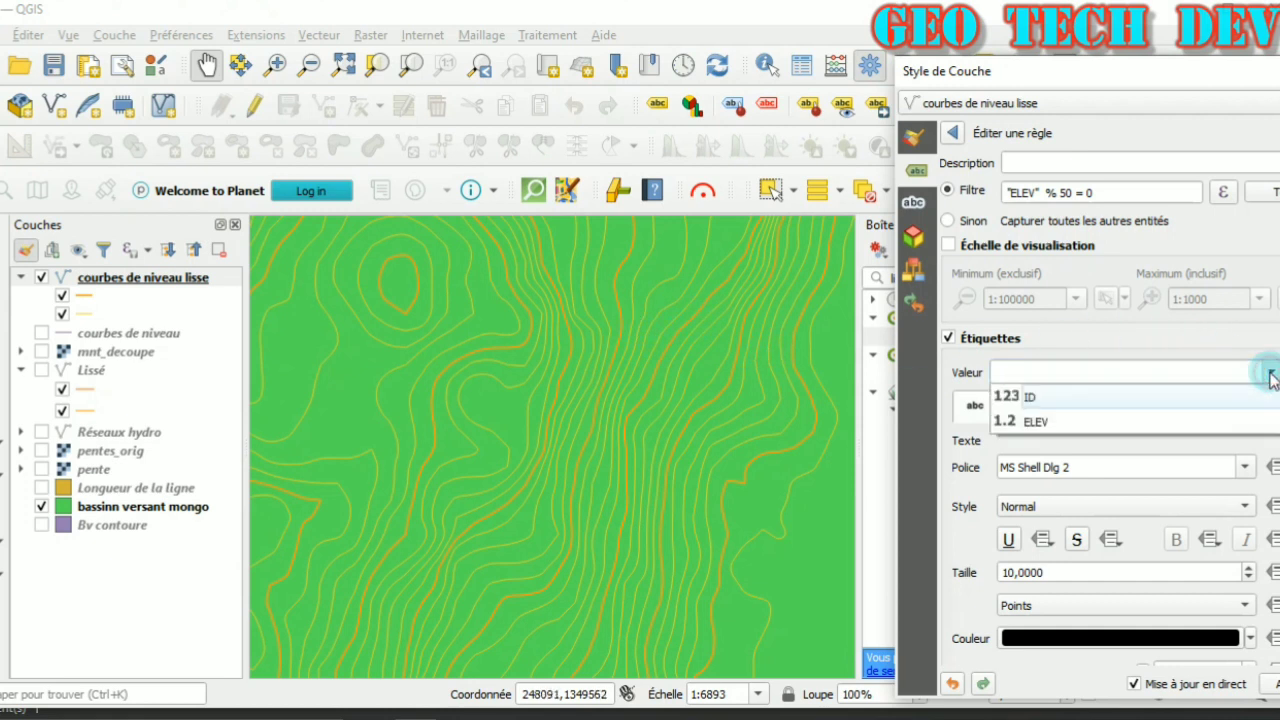
click(1126, 423)
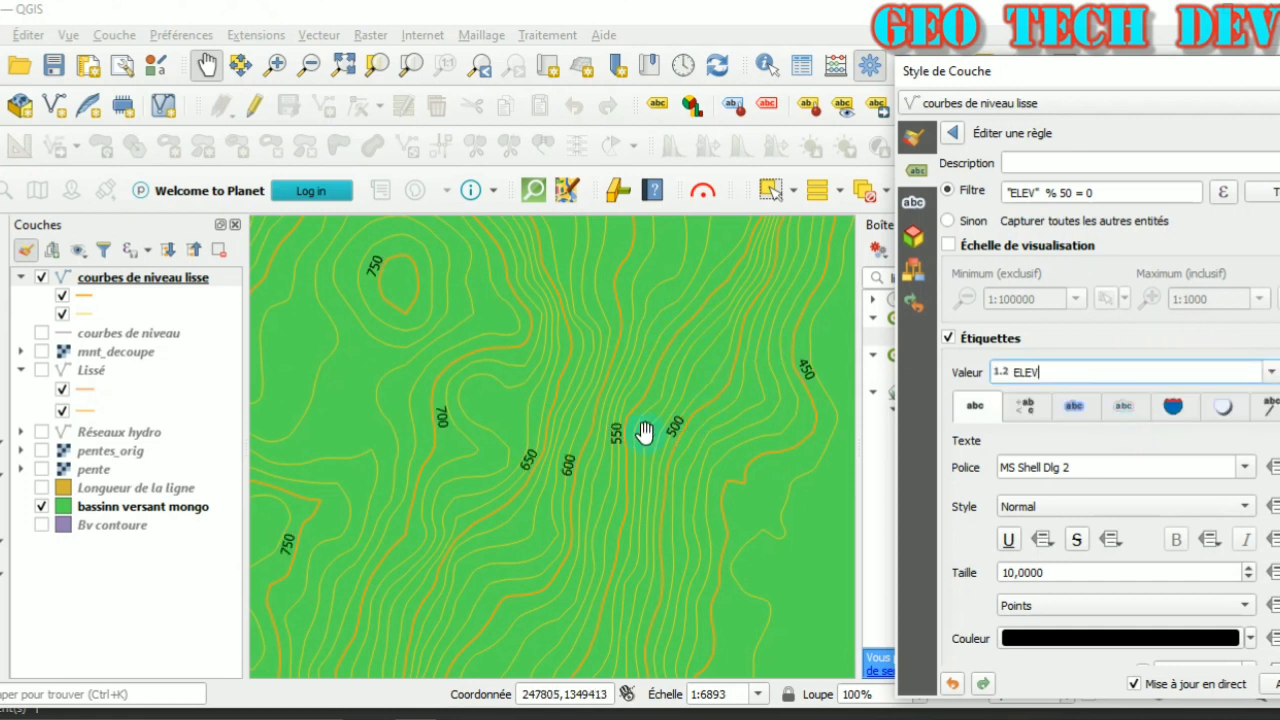
scroll(626, 432, up, 1)
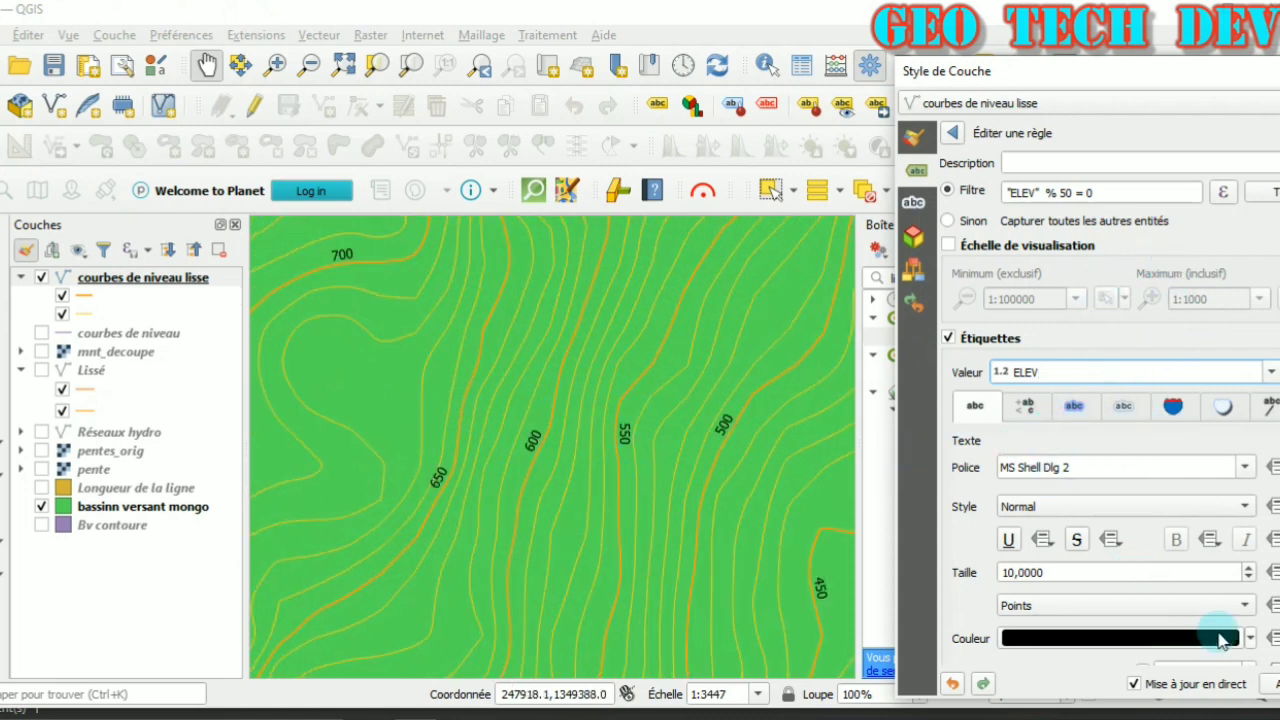
- Set the contour label text colour to orange and enable a buffer around the labels
click(1250, 638)
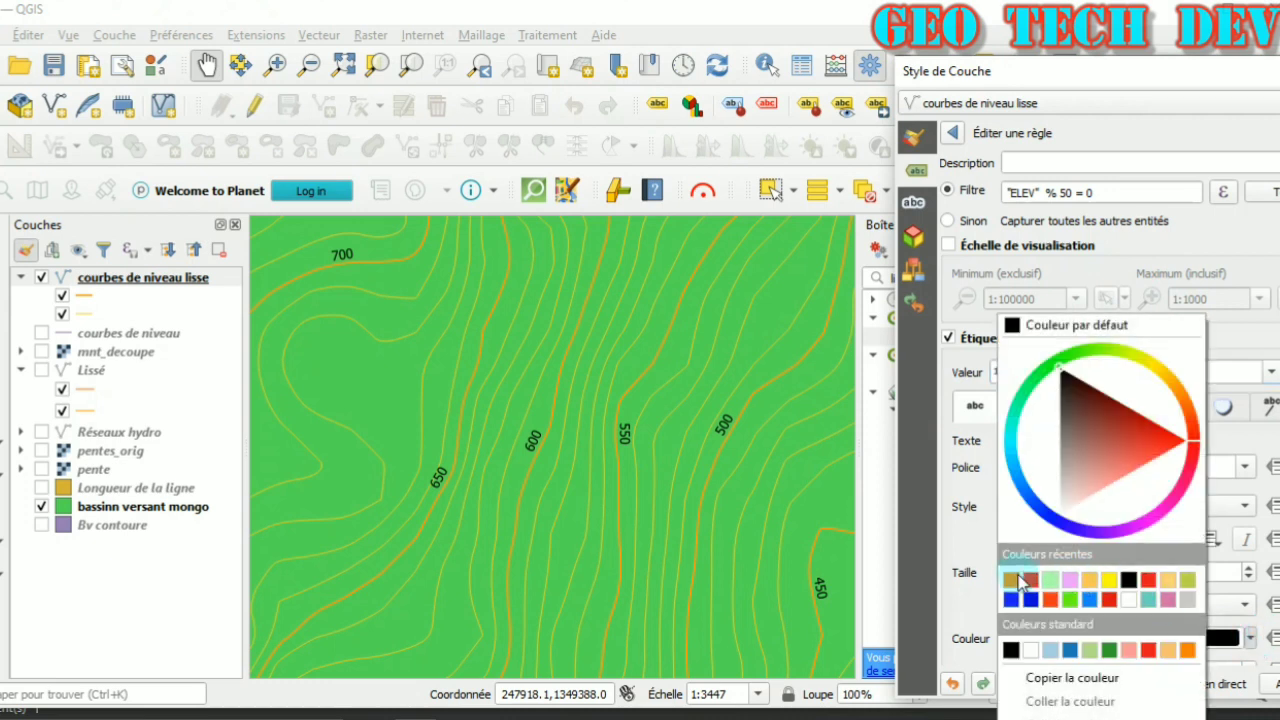
click(1012, 576)
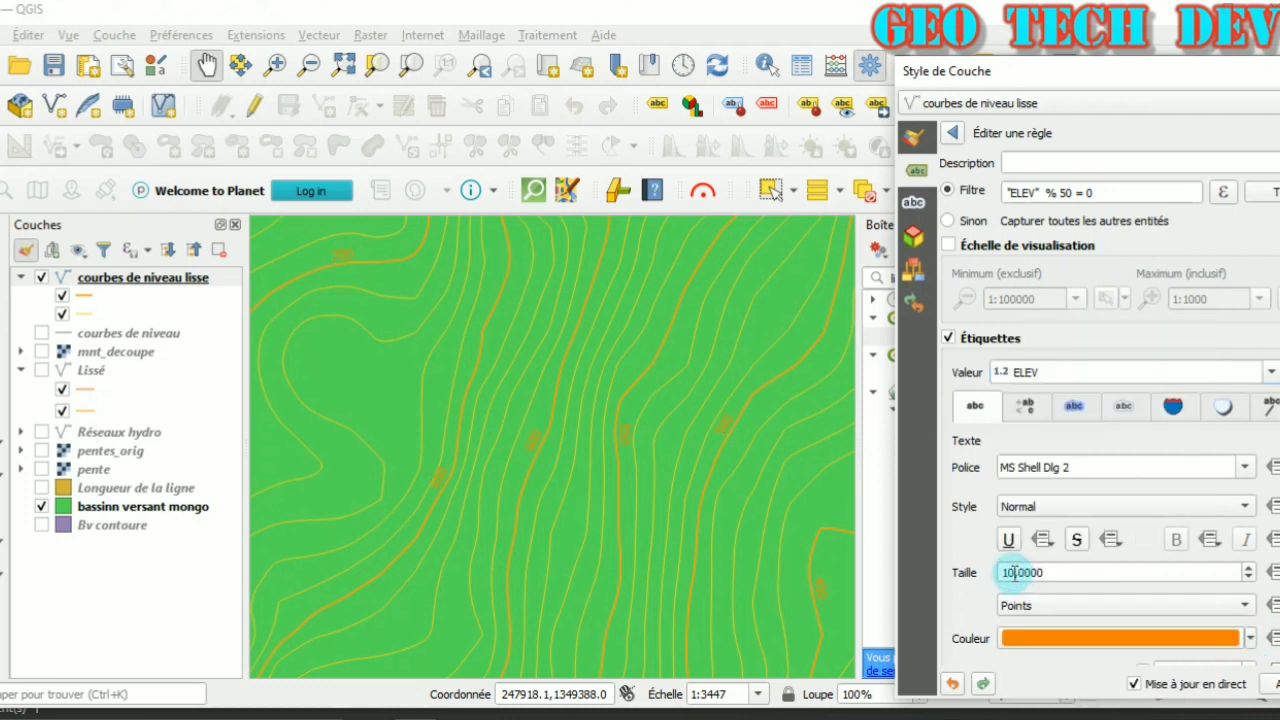
click(1025, 407)
click(1074, 410)
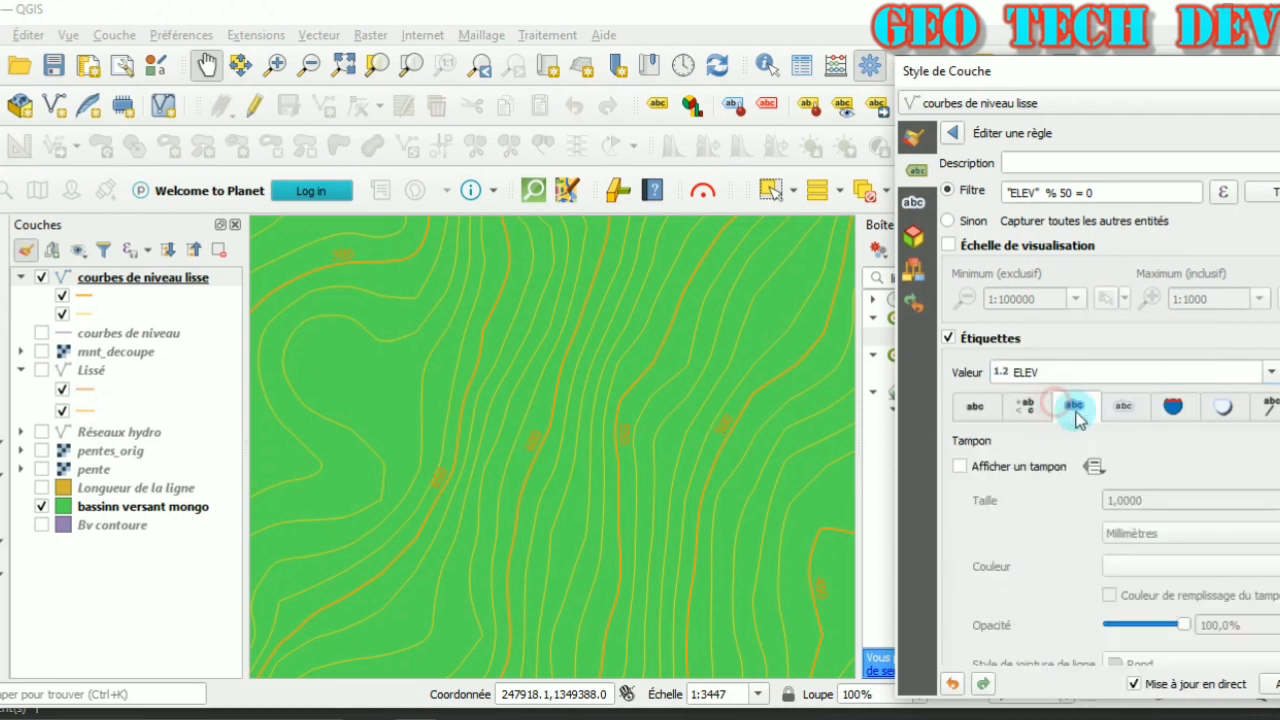
click(960, 466)
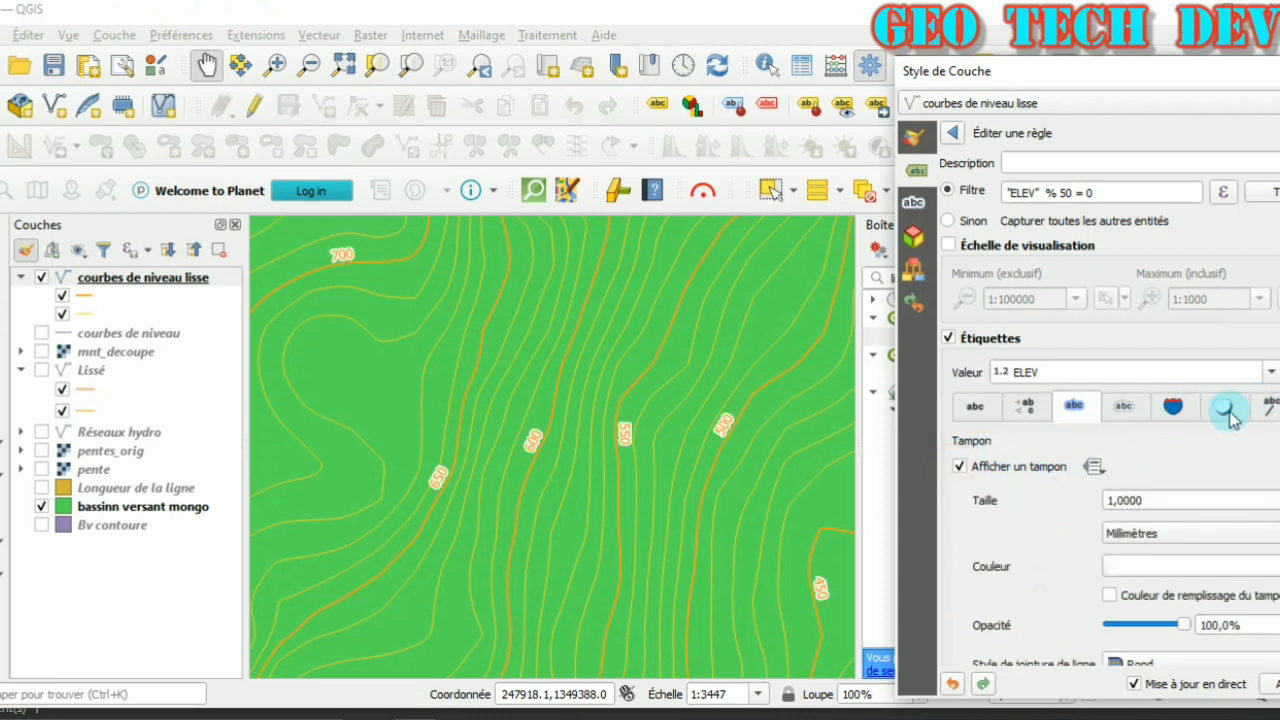
- Set the contour labels' allowed position to on the line only, turning off placement above the line
click(1266, 407)
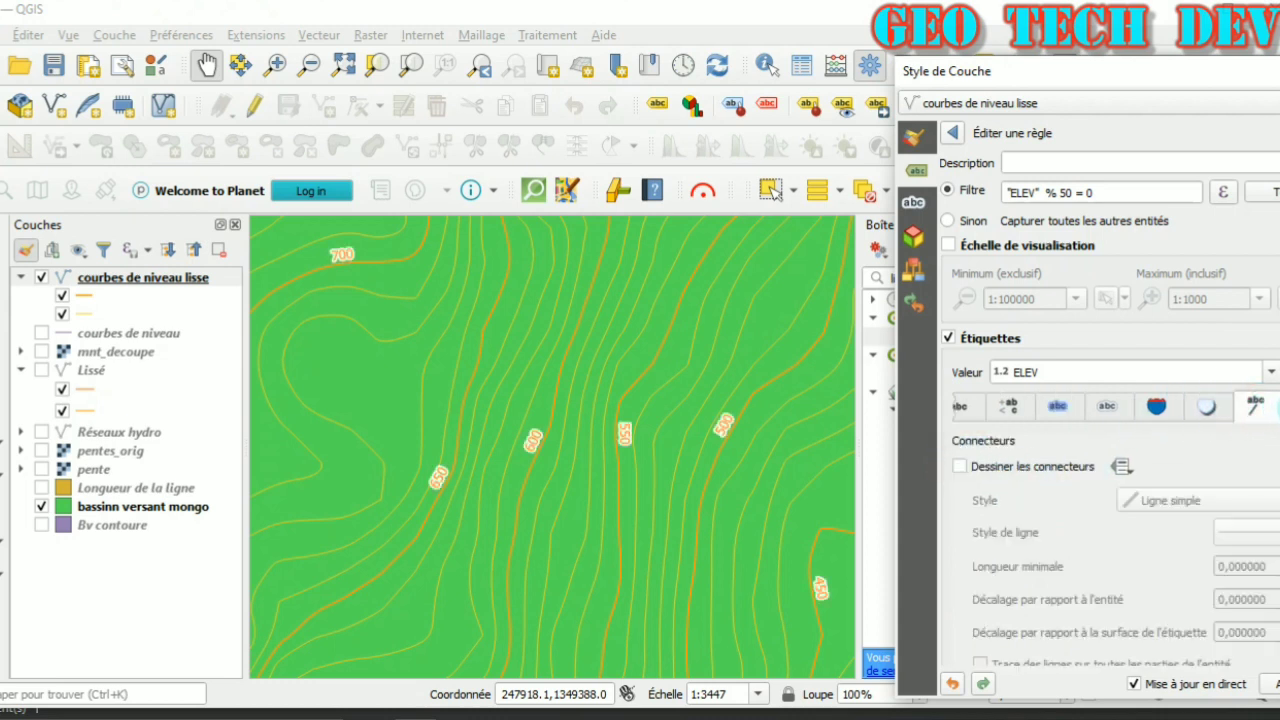
click(1250, 407)
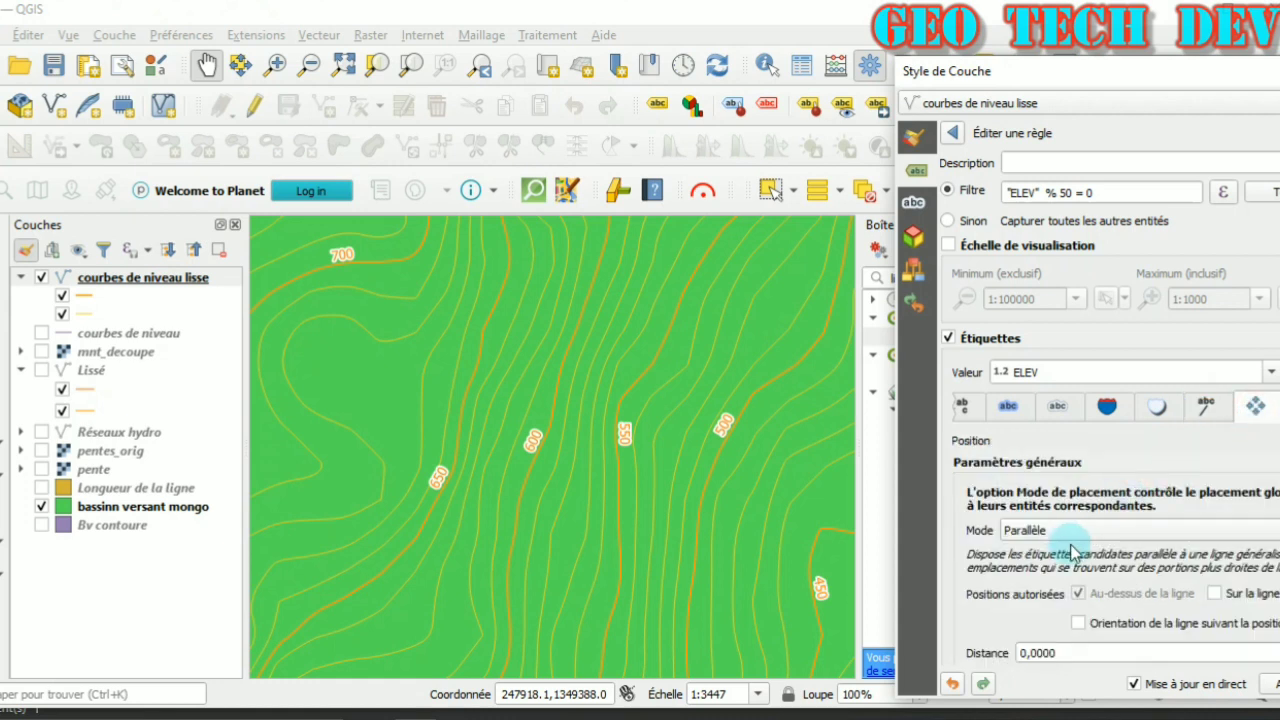
scroll(1070, 550, down, 2)
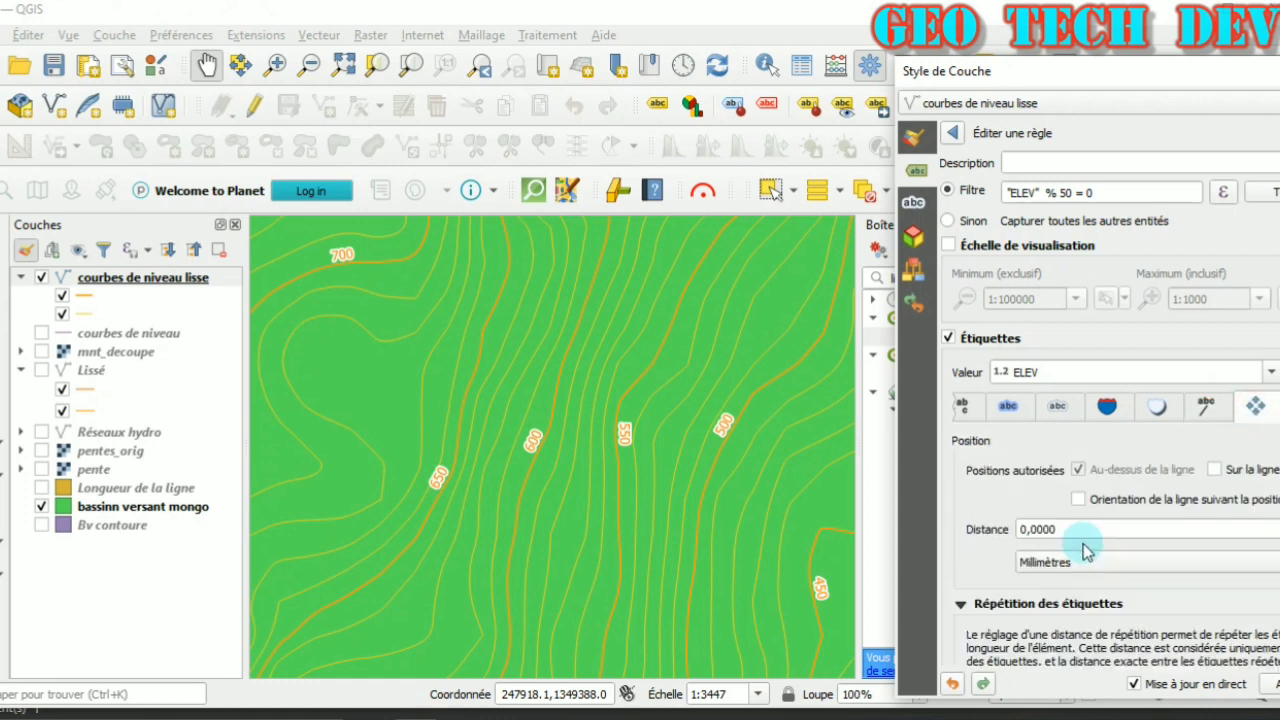
click(1213, 470)
click(1078, 470)
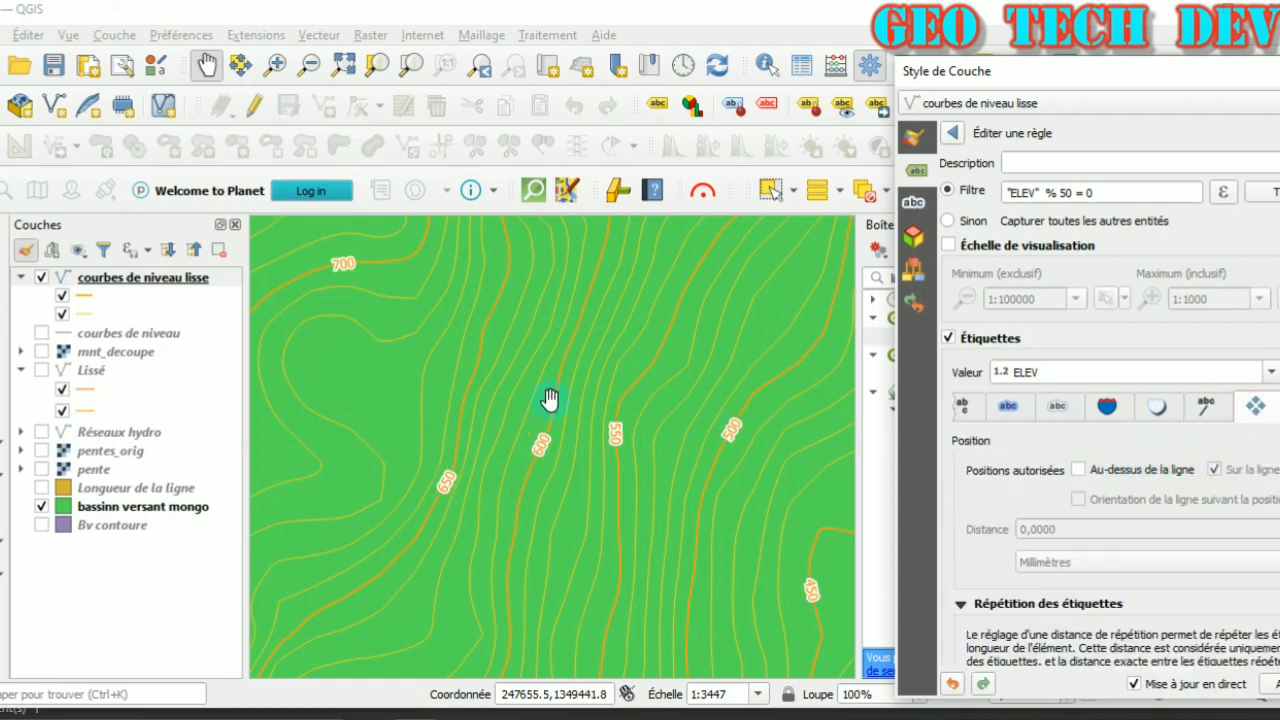
- Check the placement of the elevation labels on the index contours at several map scales and save the project
scroll(577, 412, down, 1)
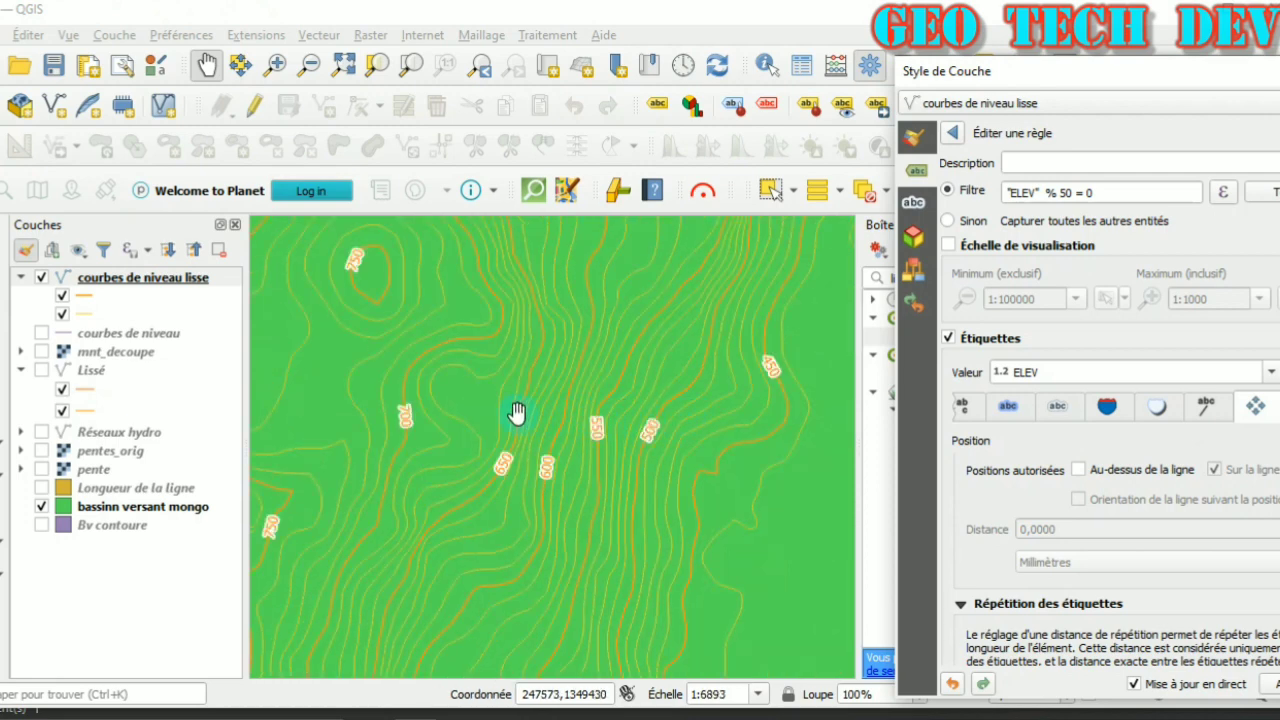
scroll(516, 421, up, 1)
scroll(497, 470, up, 1)
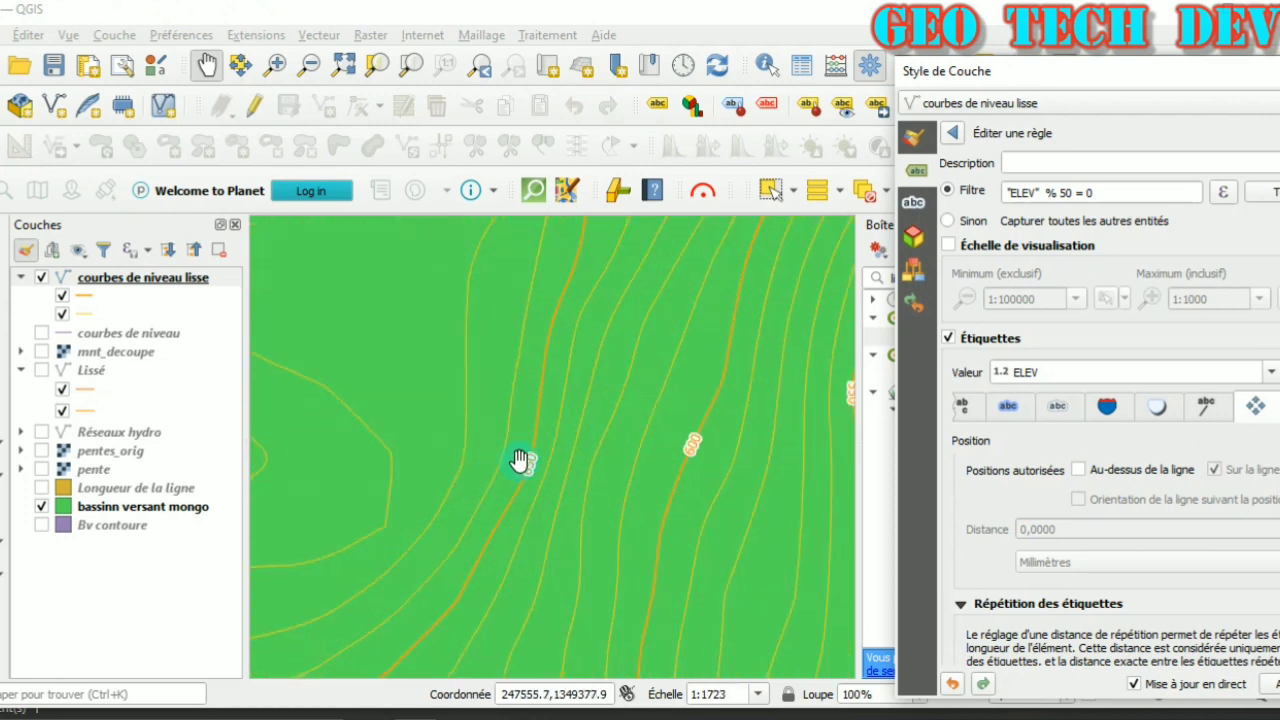
scroll(590, 430, down, 1)
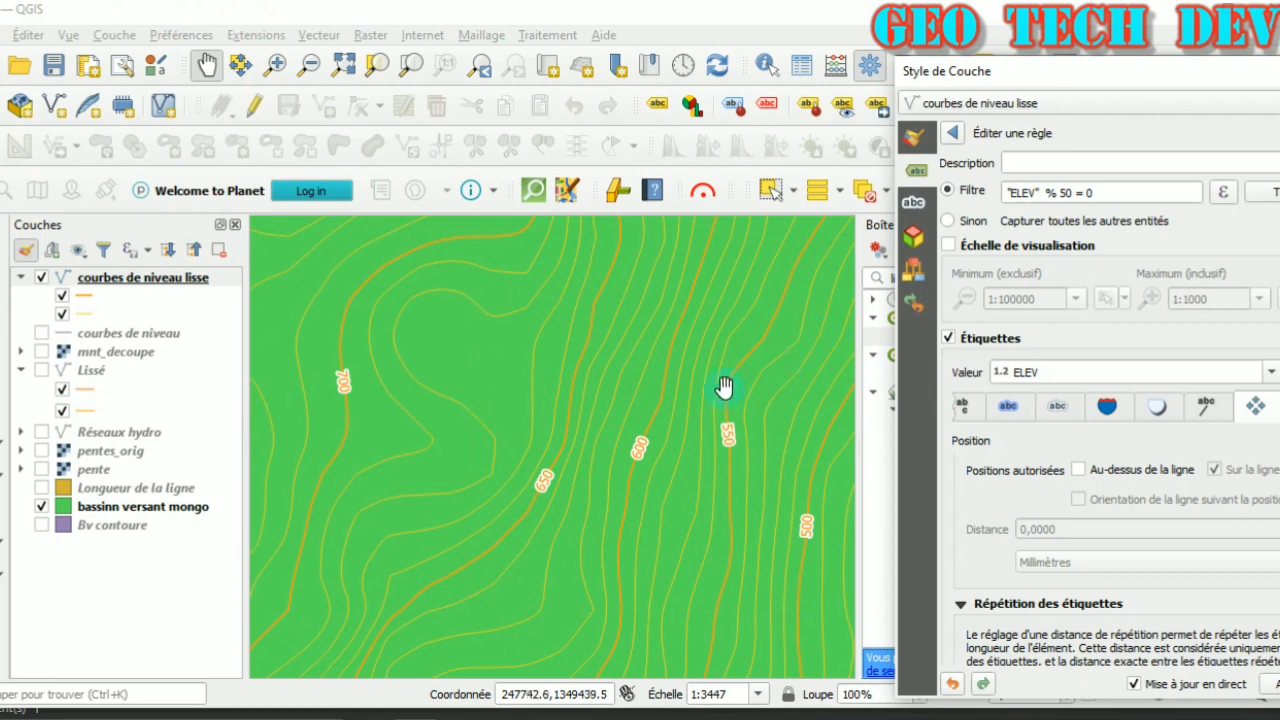
scroll(720, 398, down, 2)
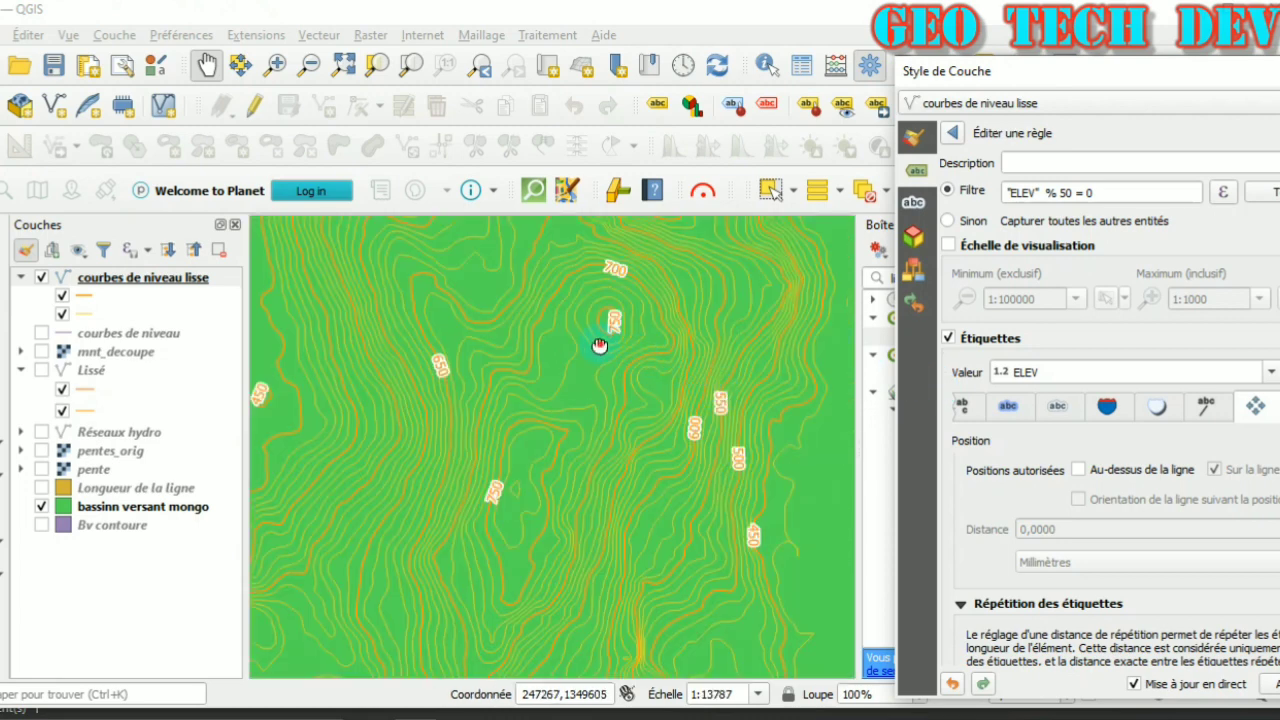
drag(601, 345, 614, 359)
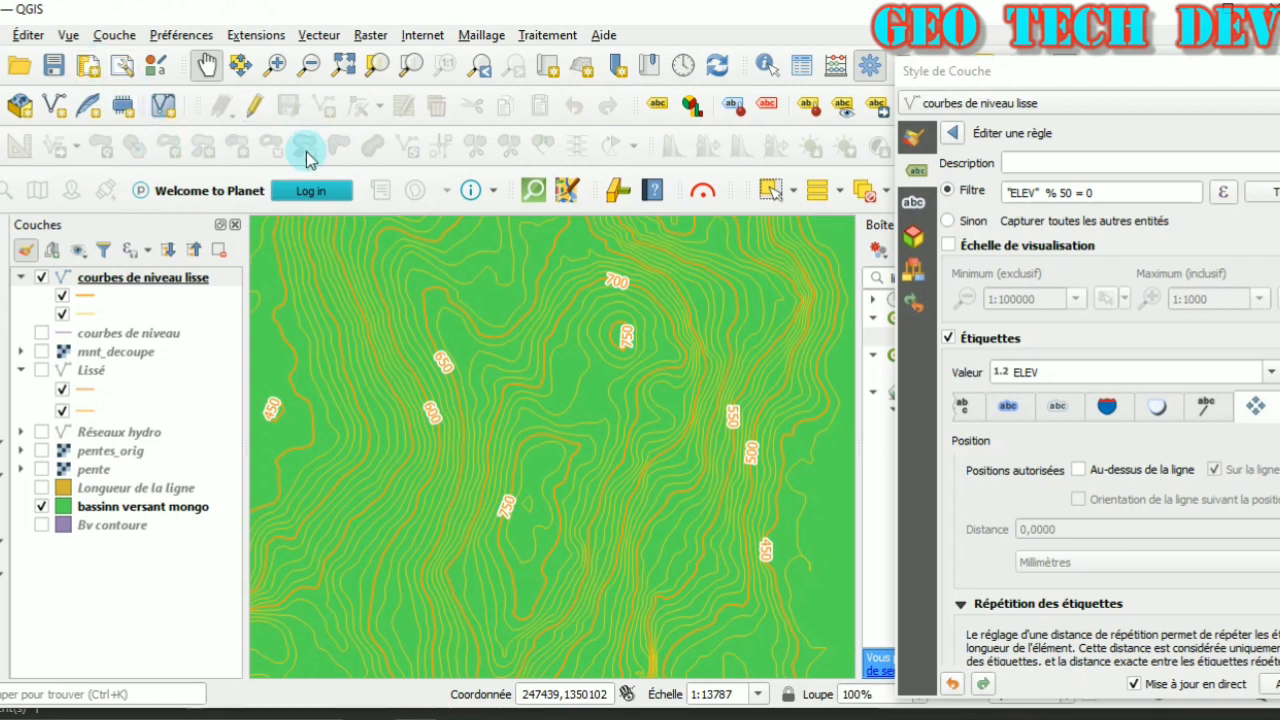
click(54, 67)
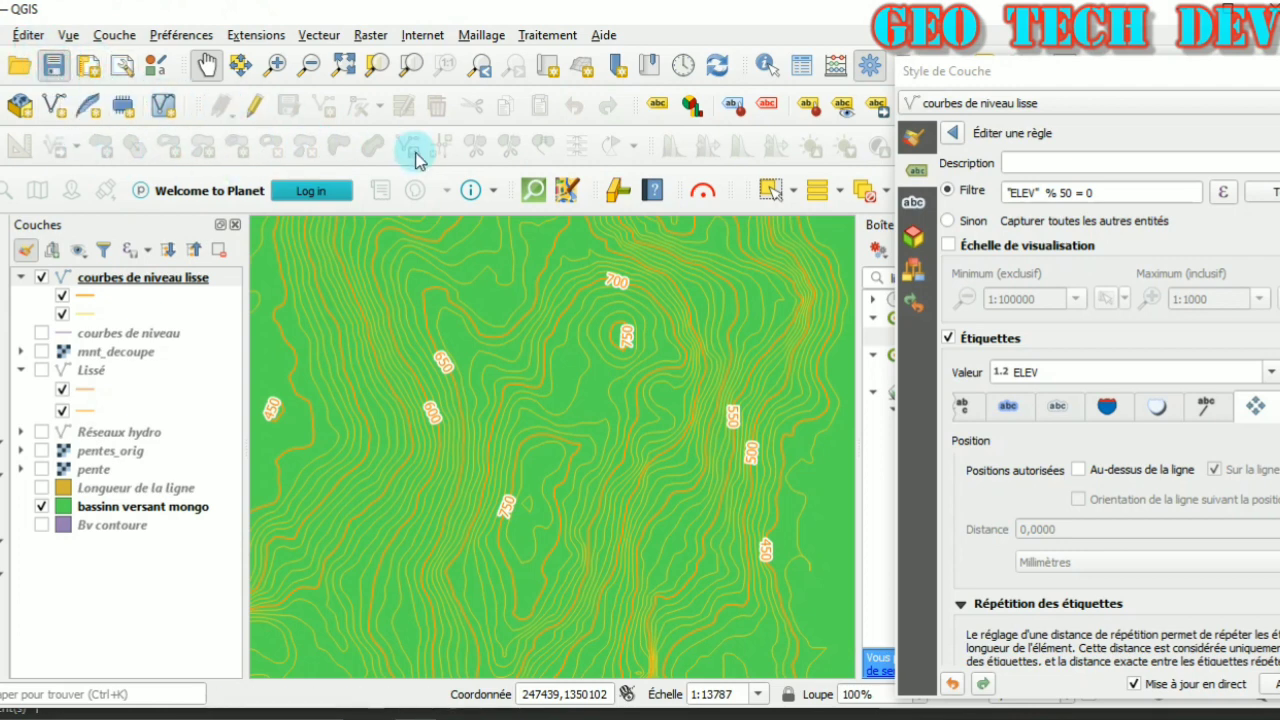